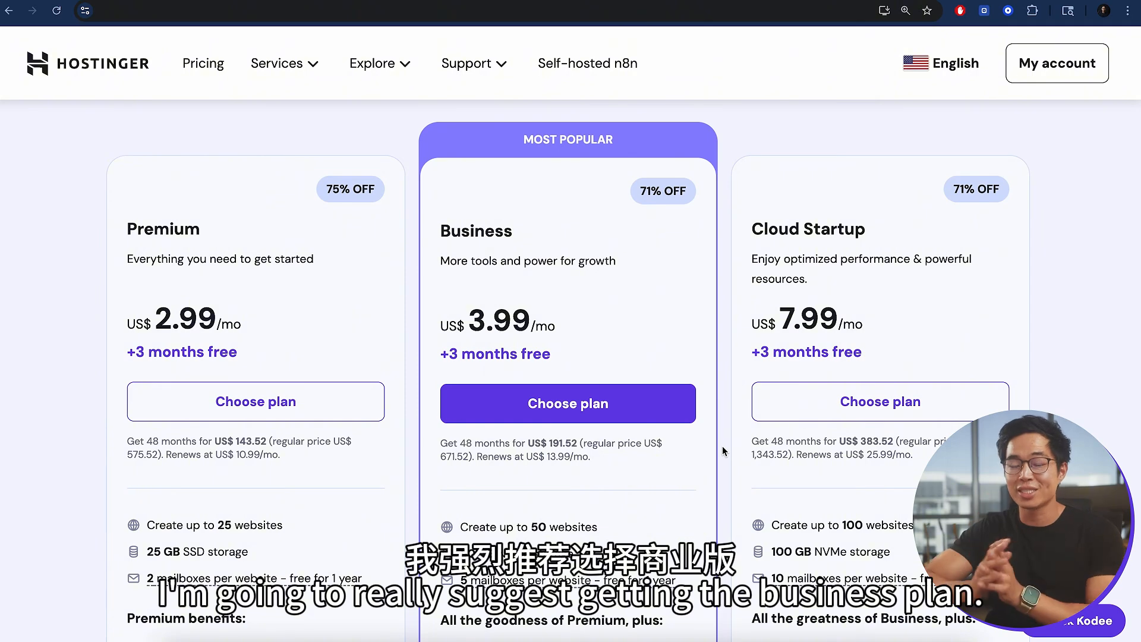
# Step: Compare the prices and included features of the Premium, Business and Cloud Startup hosting plans
pyautogui.scroll(-1, 723, 450)
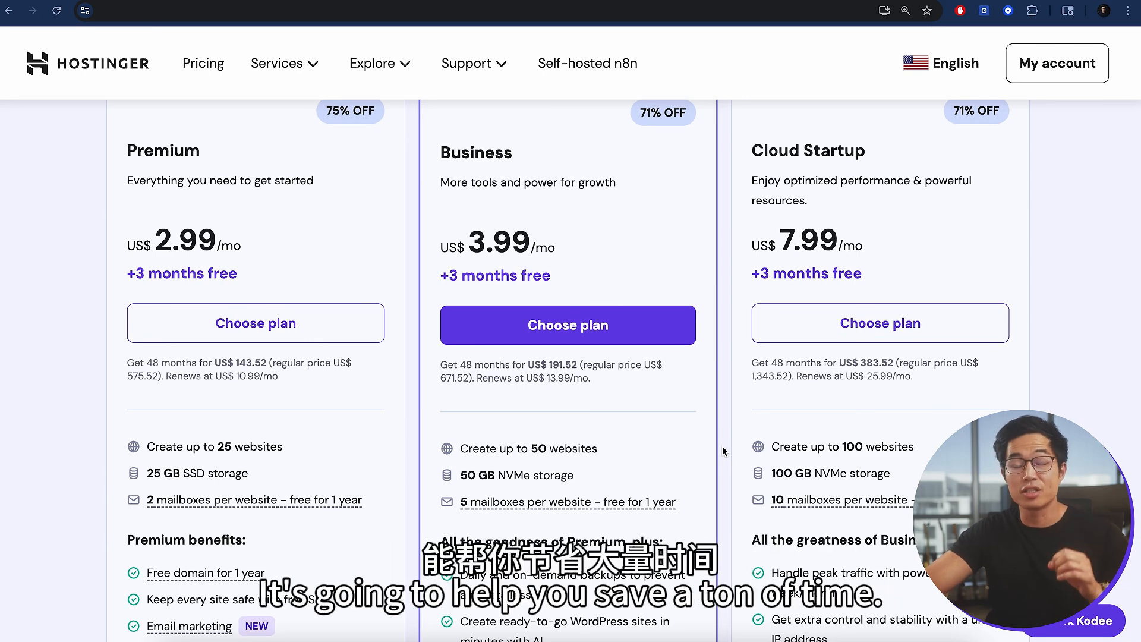
pyautogui.scroll(1, 723, 450)
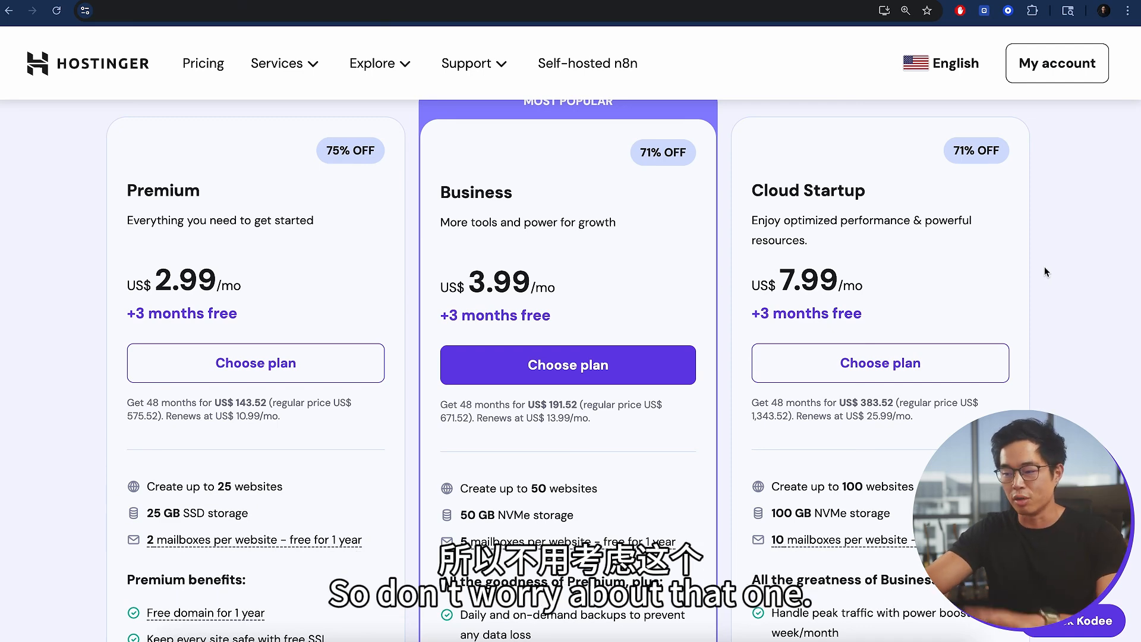
pyautogui.scroll(-1, 690, 486)
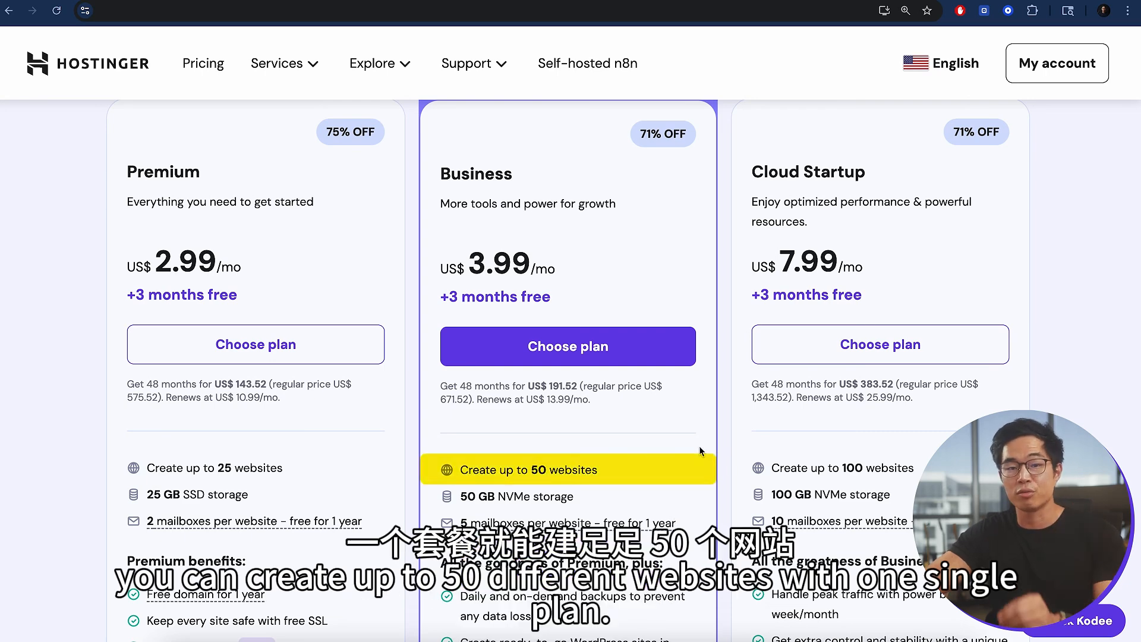
pyautogui.scroll(-1, 699, 446)
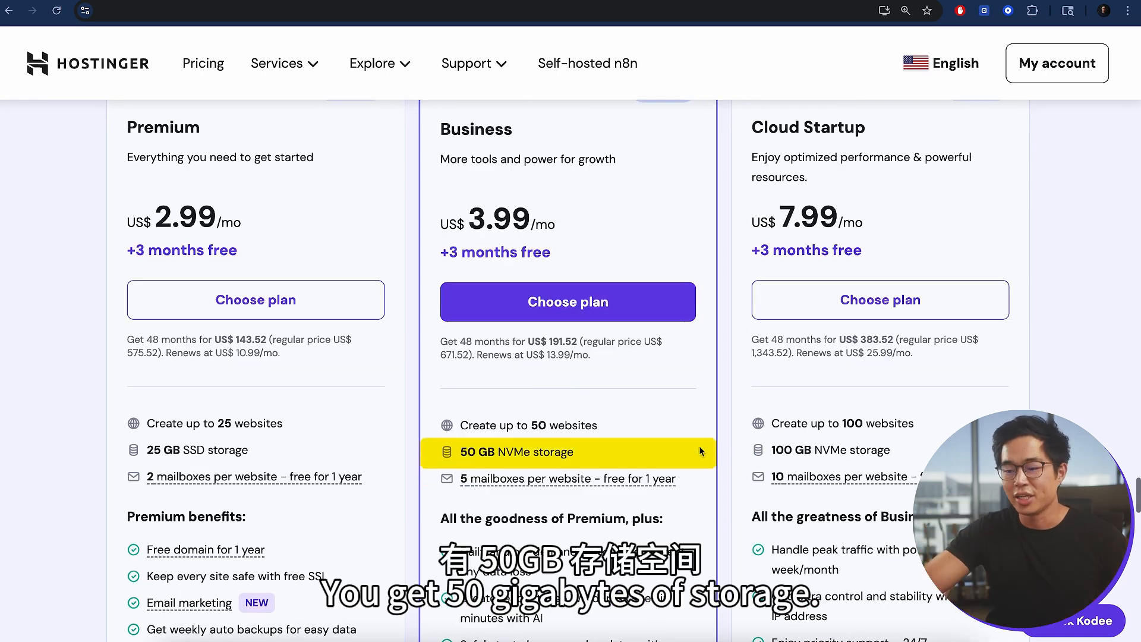
pyautogui.scroll(-4, 635, 423)
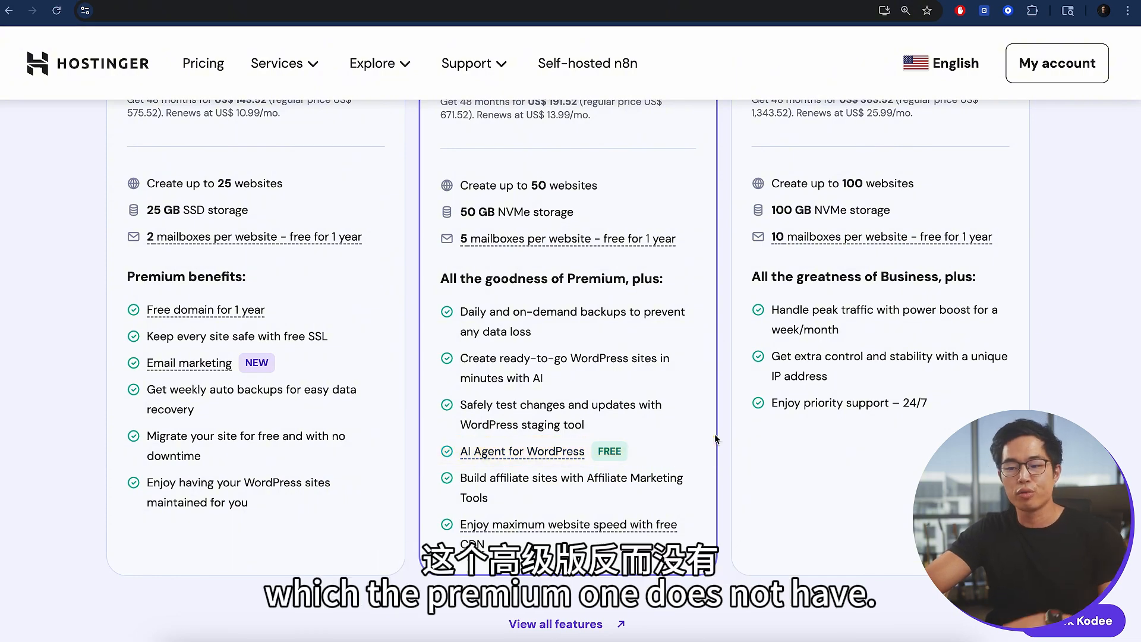
pyautogui.scroll(4, 714, 439)
pyautogui.scroll(-2, 422, 533)
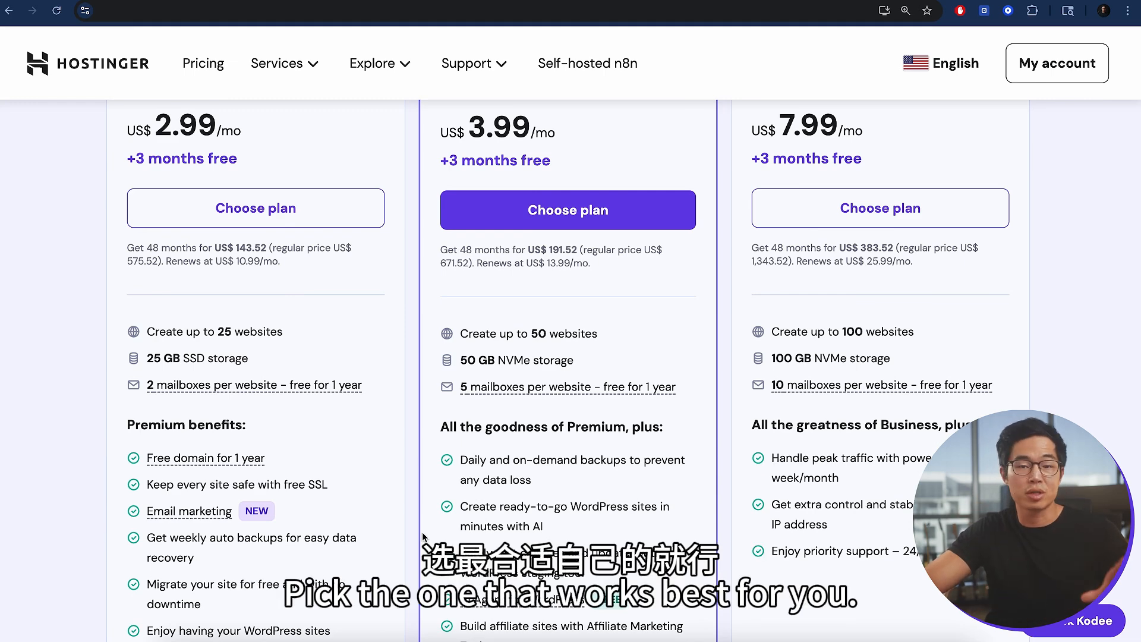
pyautogui.scroll(3, 422, 532)
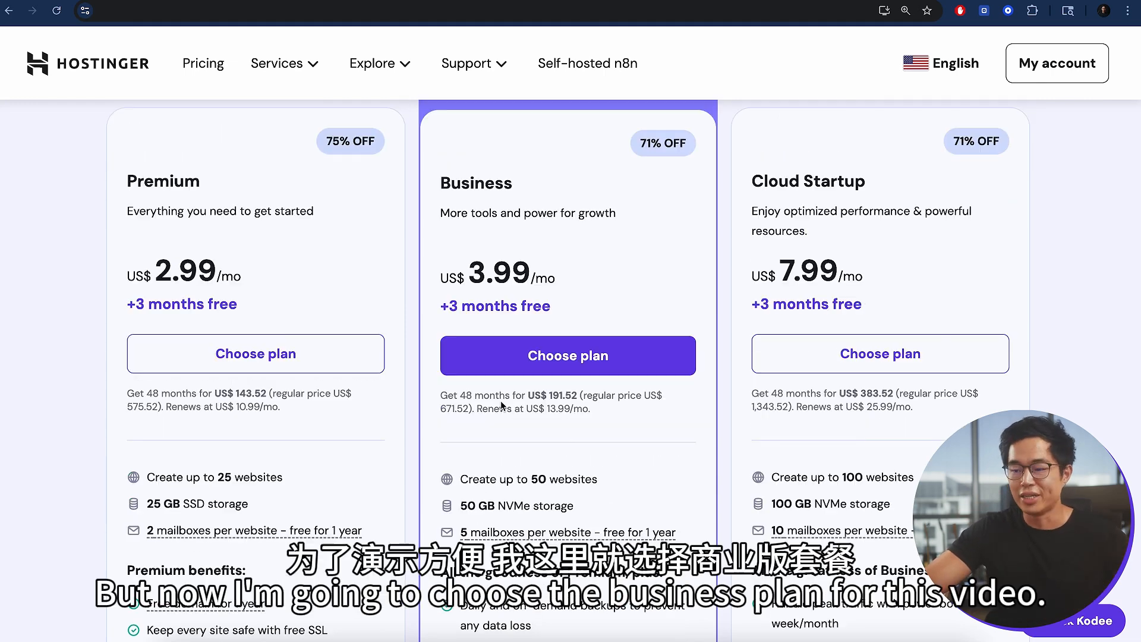
# Step: Choose the Business hosting plan with a 48-month period
pyautogui.click(612, 358)
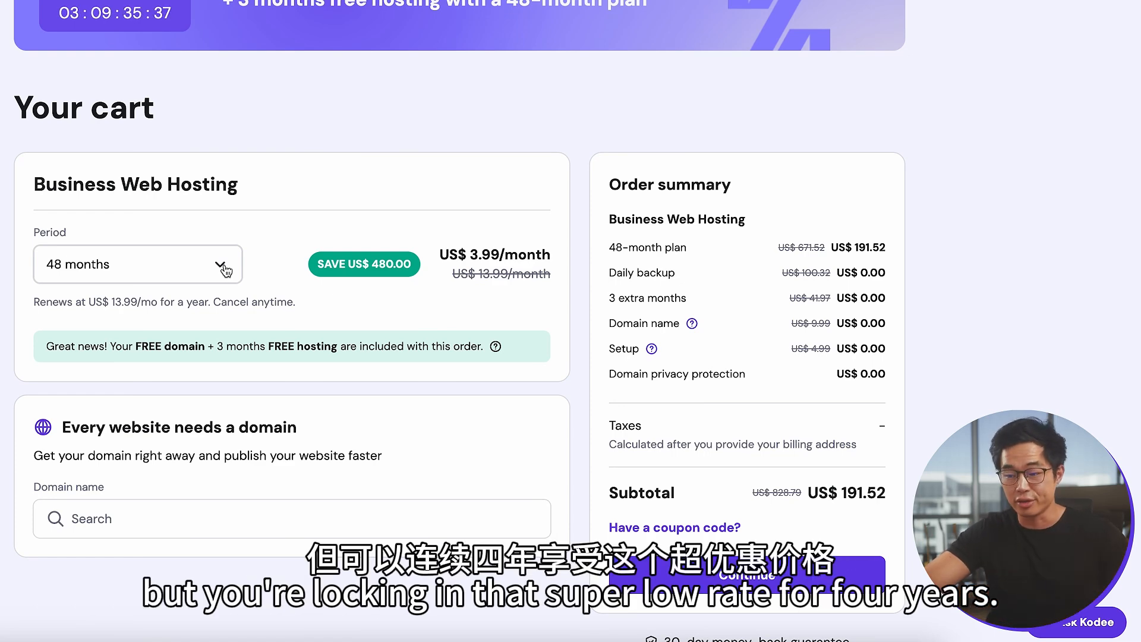
pyautogui.click(224, 270)
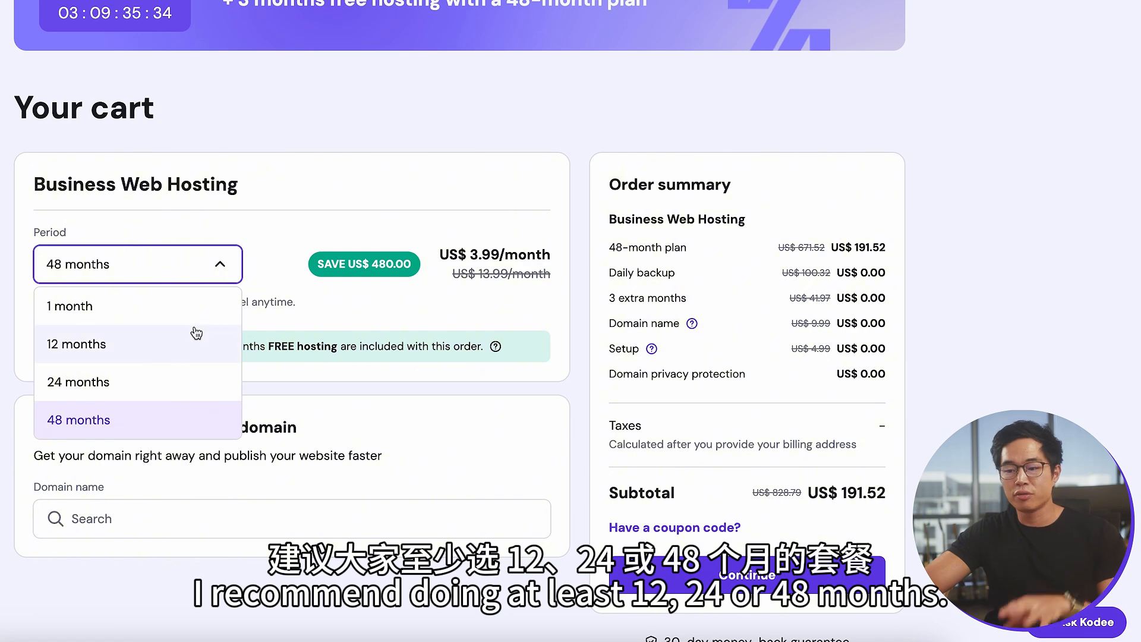
pyautogui.click(169, 389)
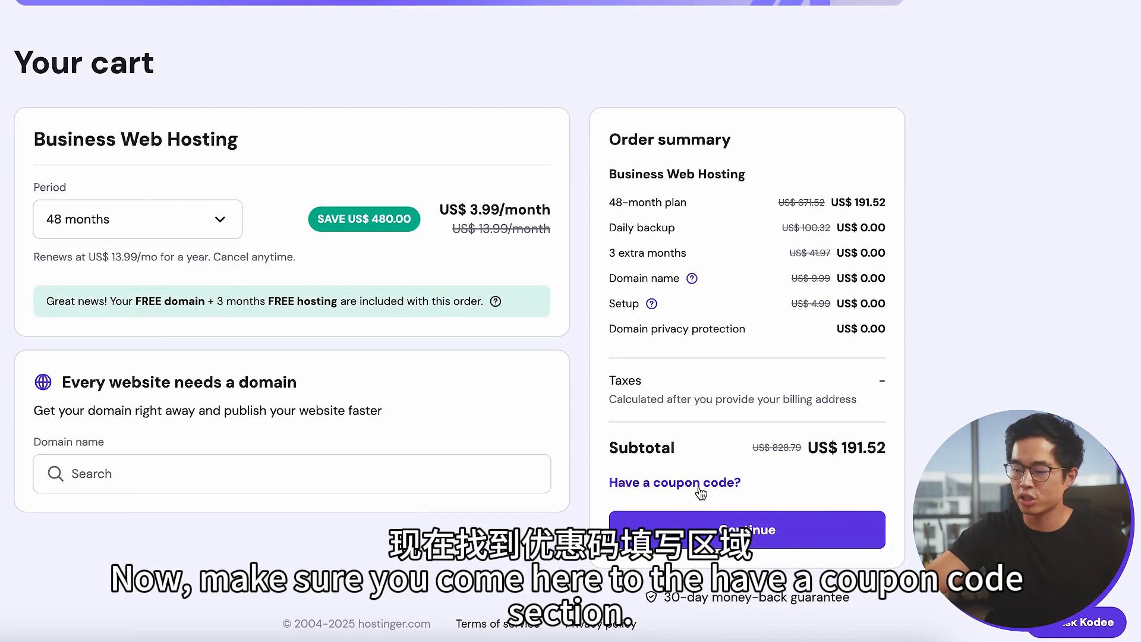
# Step: Apply the coupon code CHARLIECHANG to the hosting order
pyautogui.click(675, 489)
pyautogui.click(684, 552)
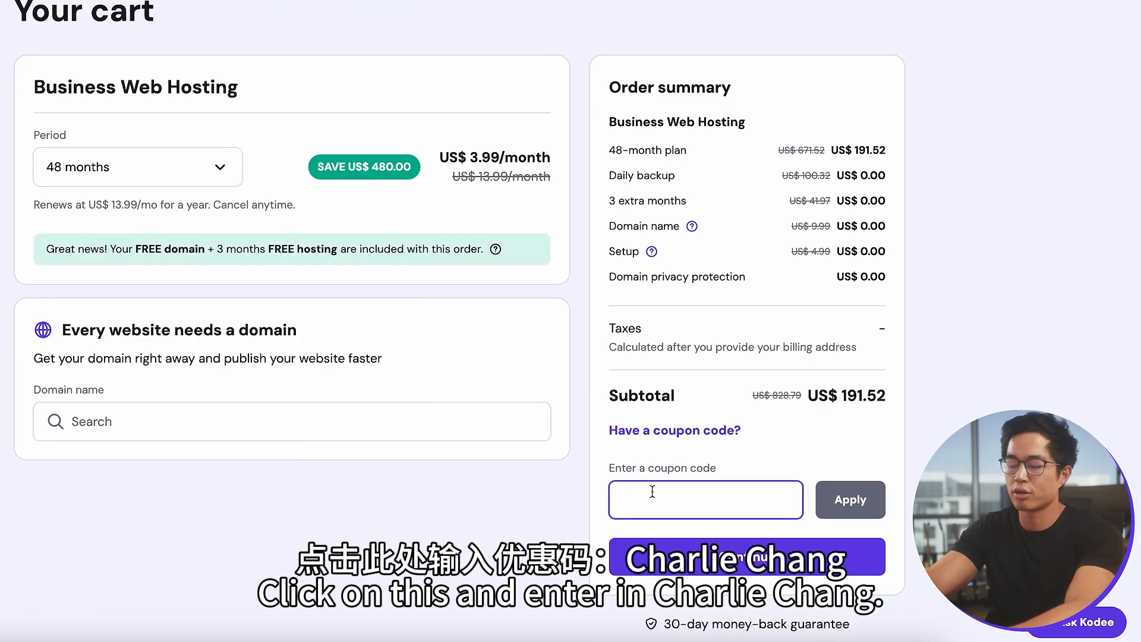
pyautogui.write('CHARLIECHANG')
pyautogui.click(850, 492)
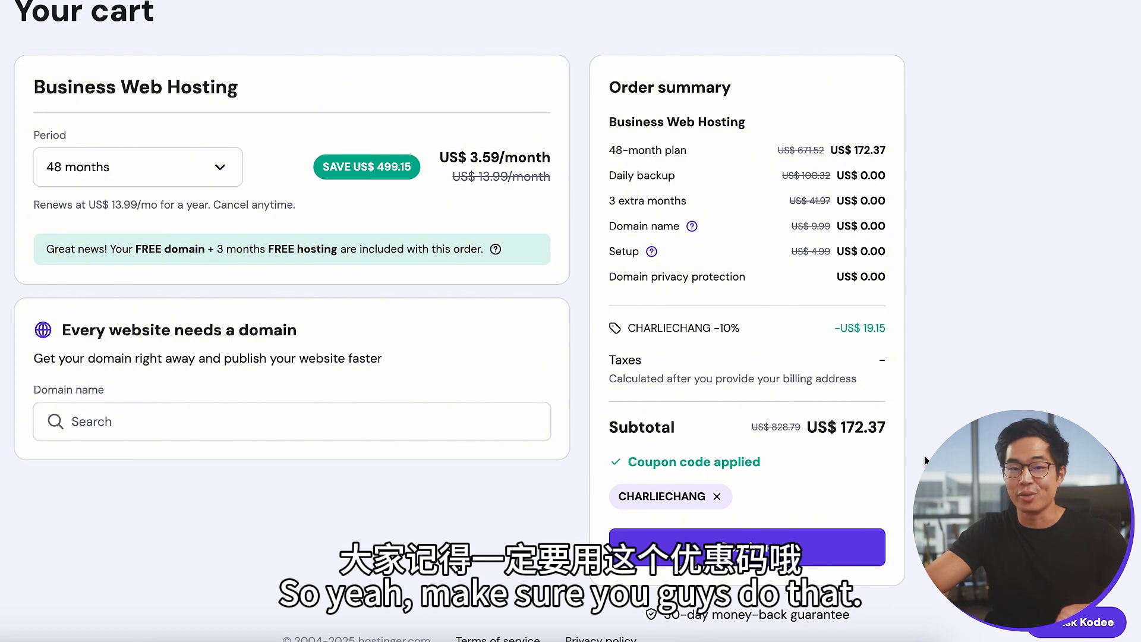
# Step: Continue from the cart to checkout and look over the billing address form
pyautogui.scroll(-1, 762, 552)
pyautogui.click(760, 538)
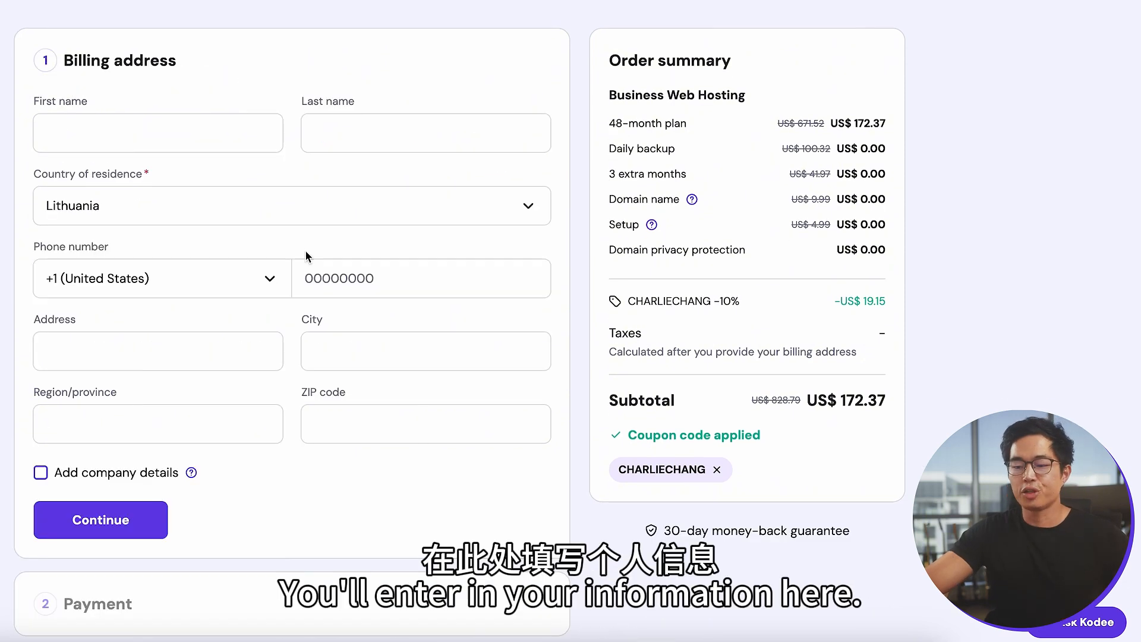
pyautogui.scroll(-2, 318, 408)
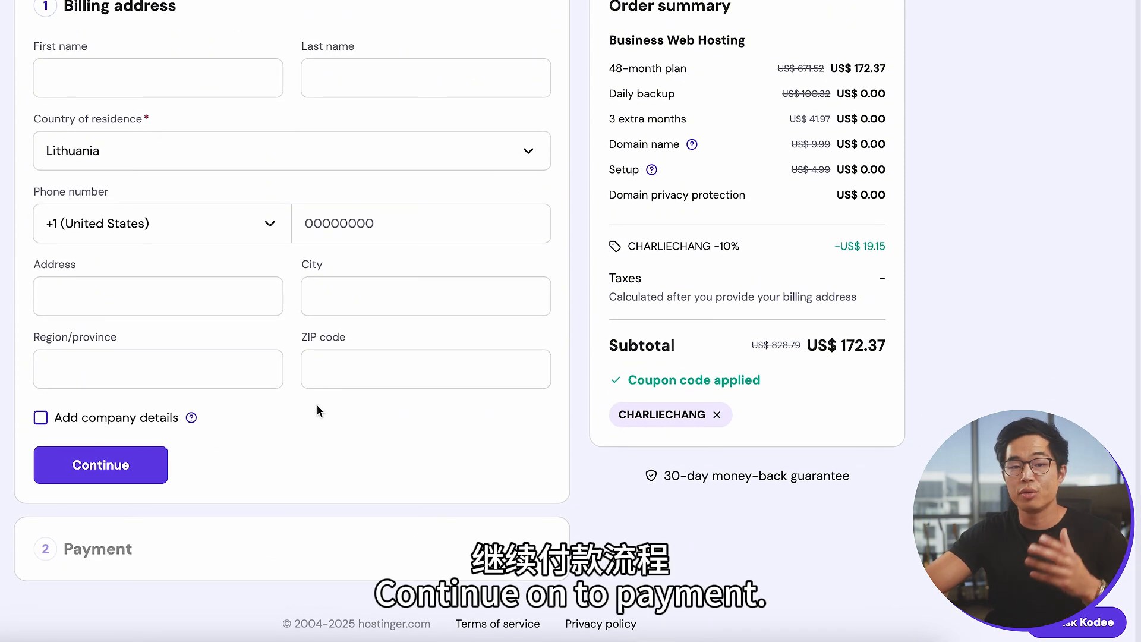
pyautogui.scroll(1, 401, 512)
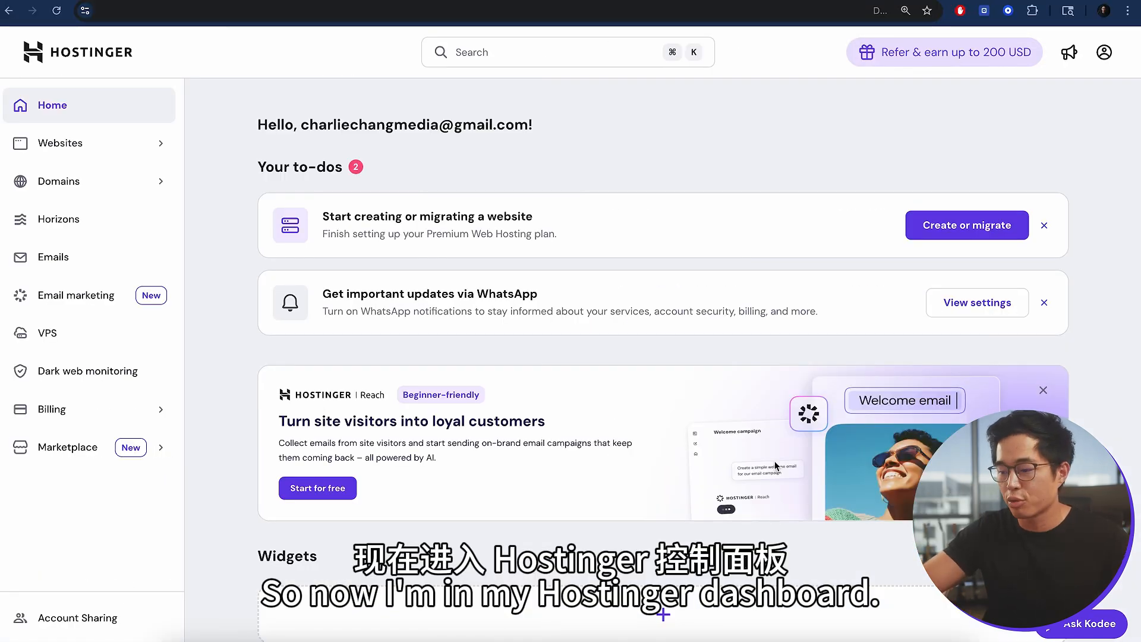
# Step: Add a website under the Business Web Hosting plan and accept the WordPress account's login details
pyautogui.scroll(-1, 654, 356)
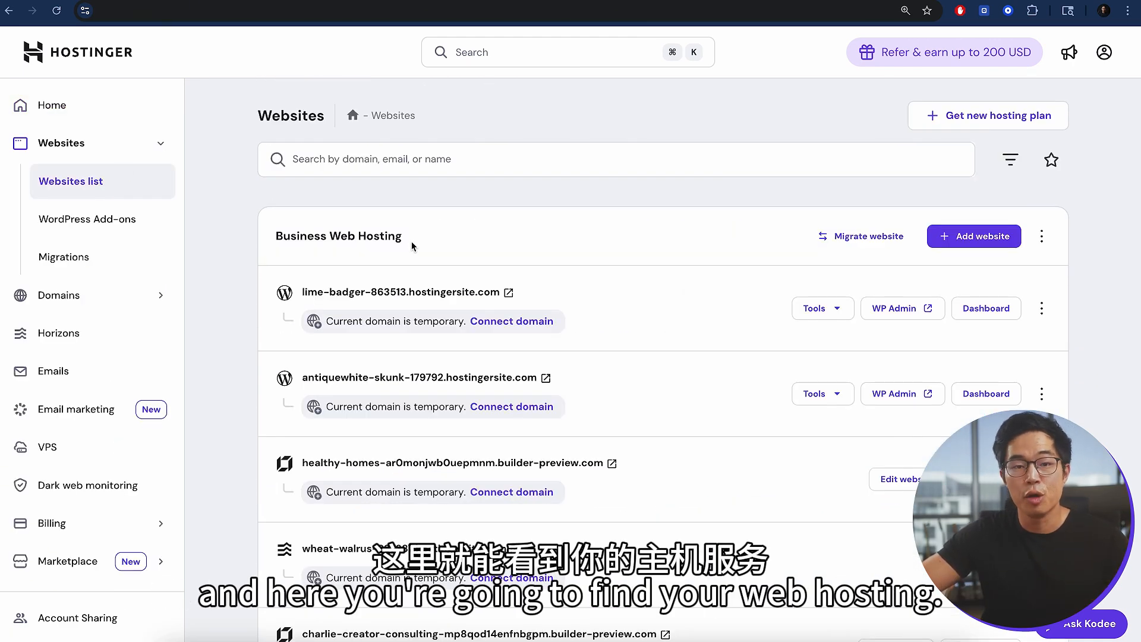
pyautogui.click(980, 239)
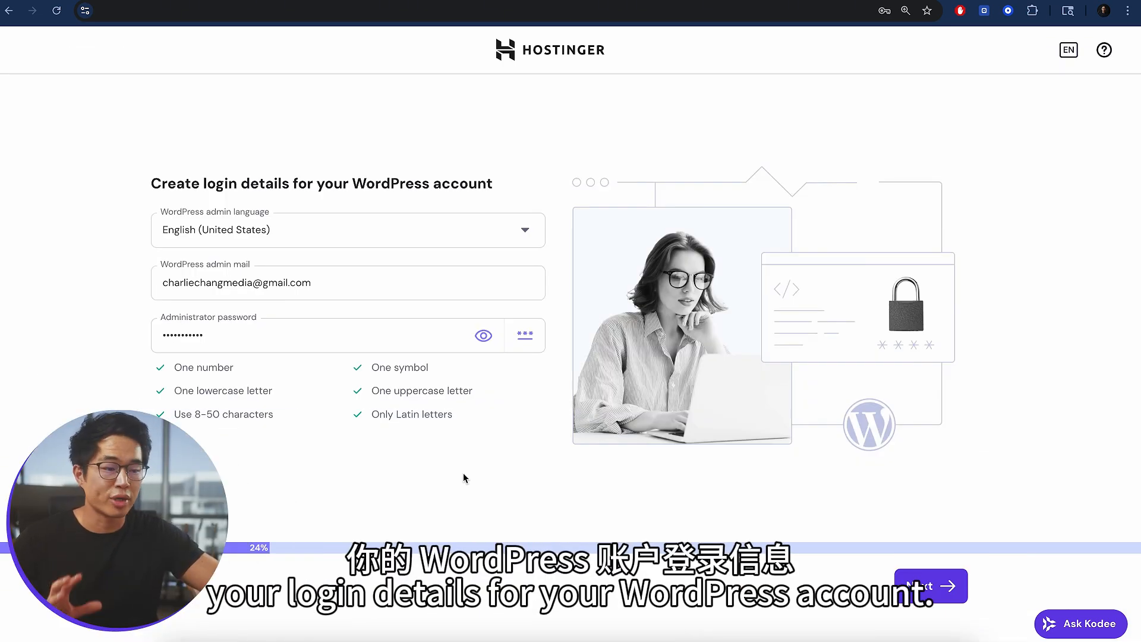
pyautogui.click(923, 587)
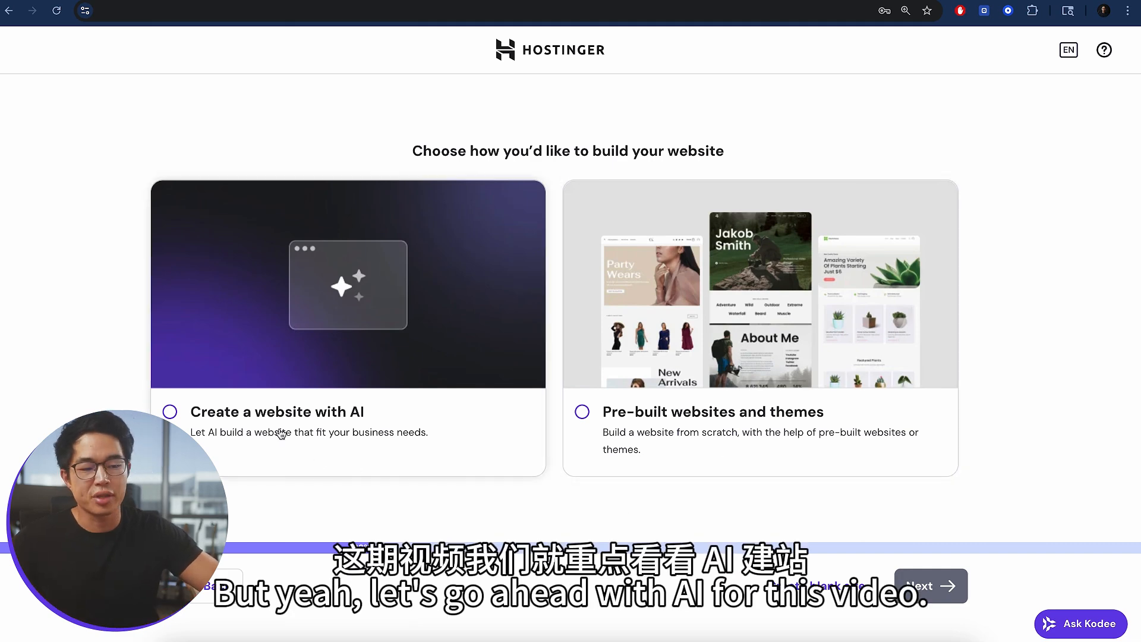
# Step: Choose to create the website with AI and use a temporary domain
pyautogui.click(294, 414)
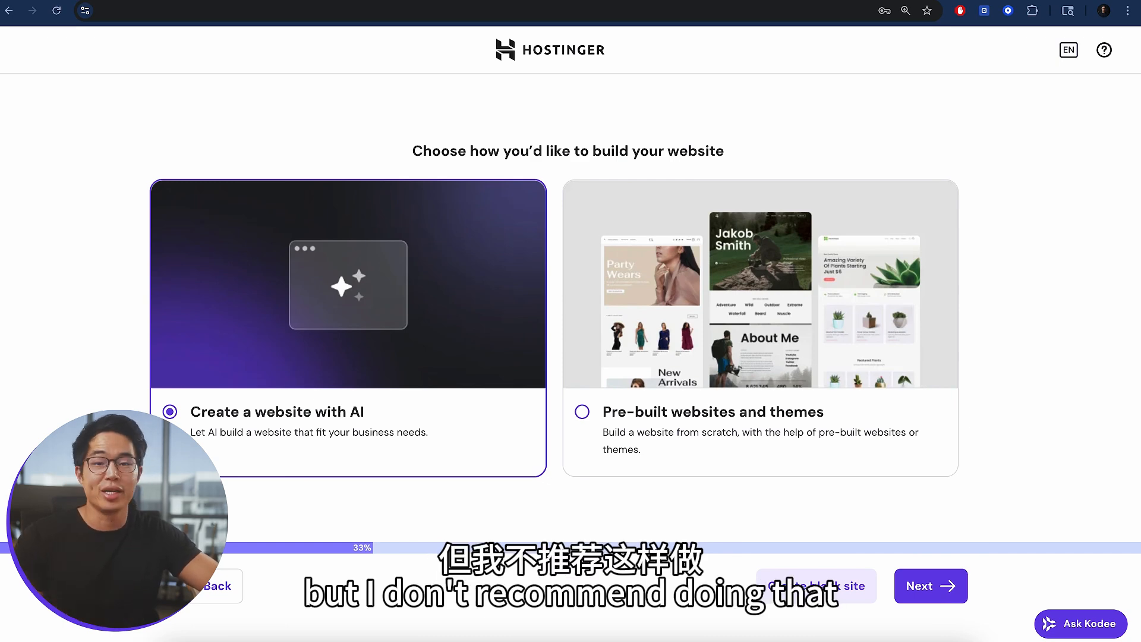
pyautogui.click(814, 590)
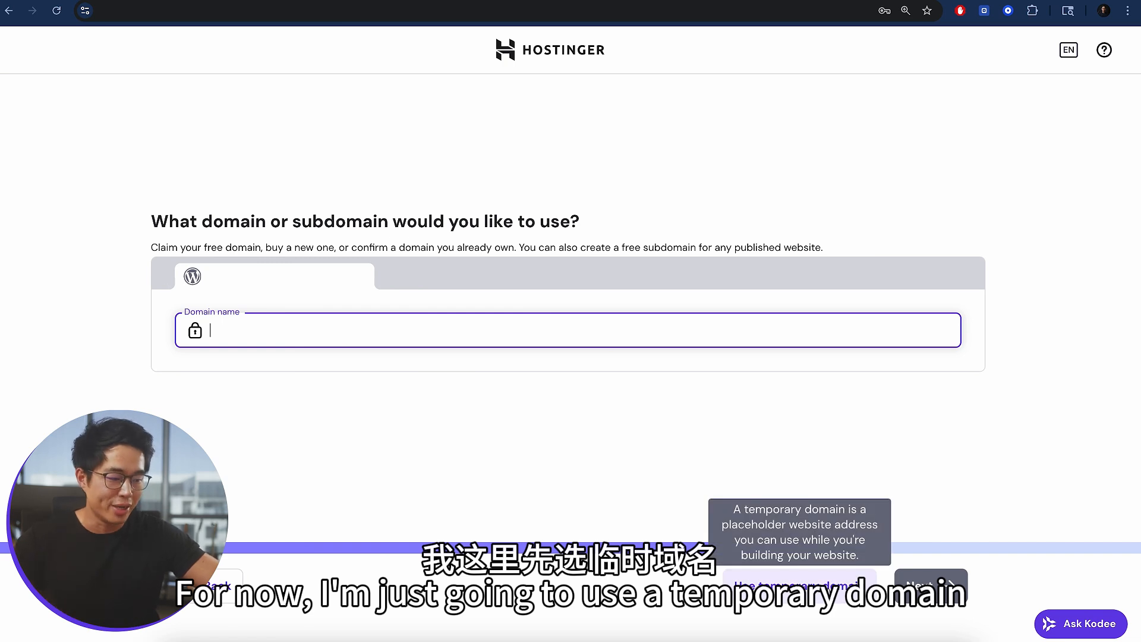
pyautogui.click(836, 590)
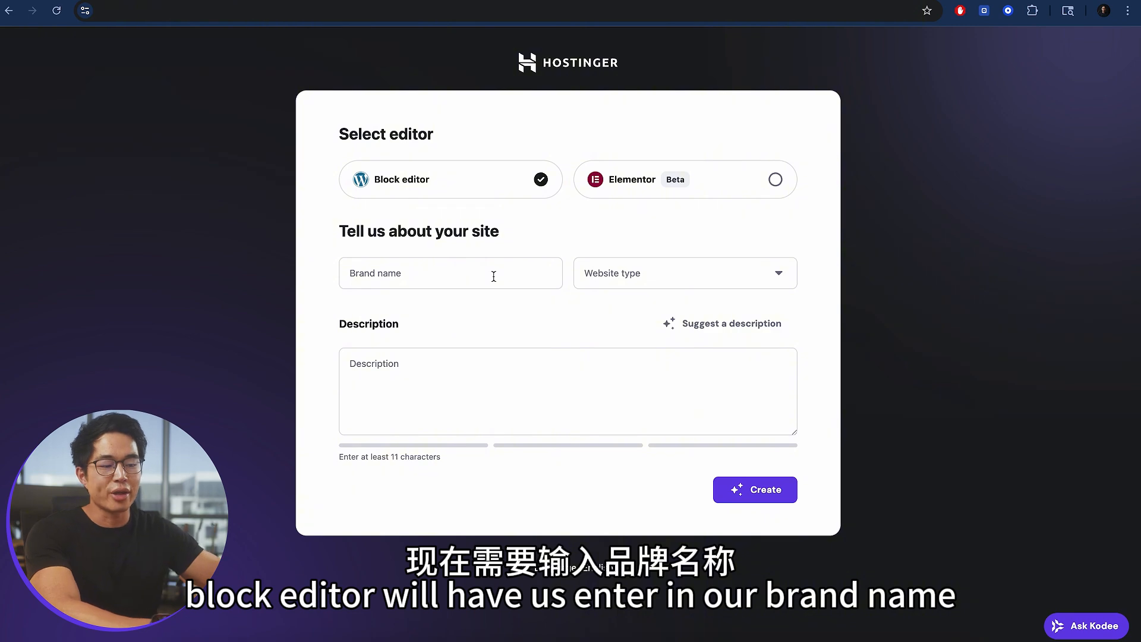
# Step: Enter Charlie Chang Photography as the brand name and set the website type to Business and services
pyautogui.click(433, 277)
pyautogui.write('Charlie Chang')
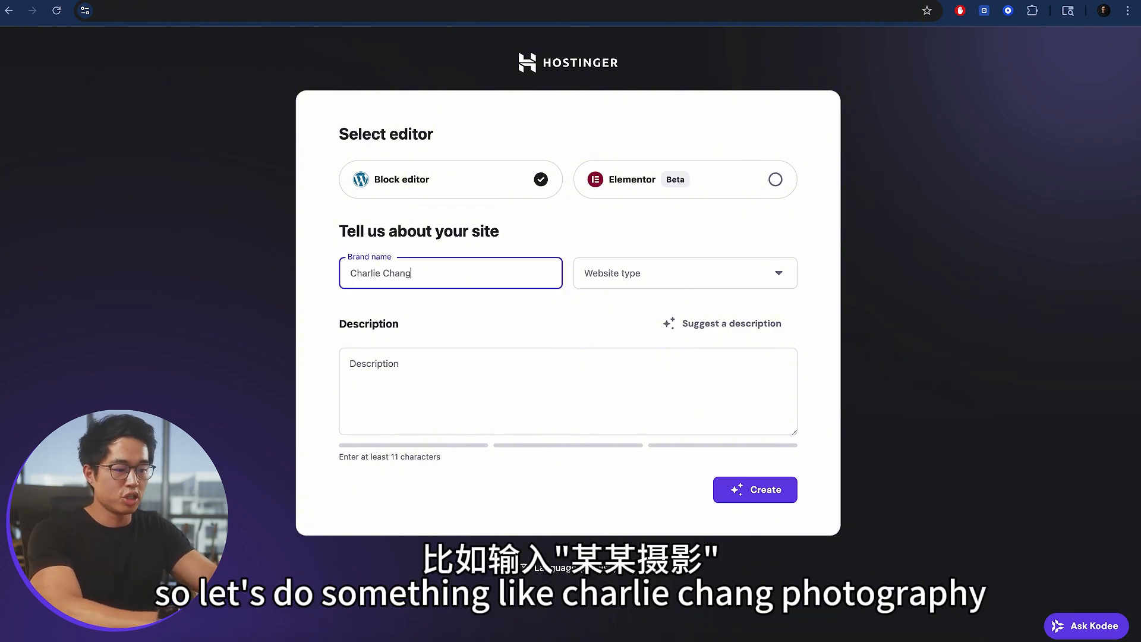
pyautogui.write(' Photography')
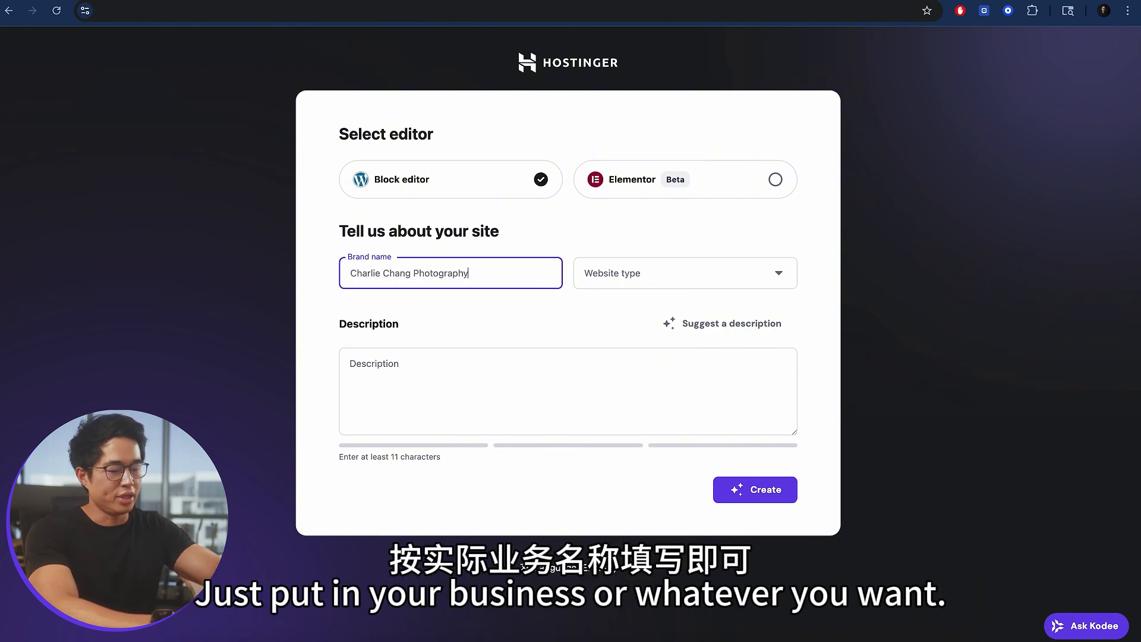
pyautogui.click(663, 273)
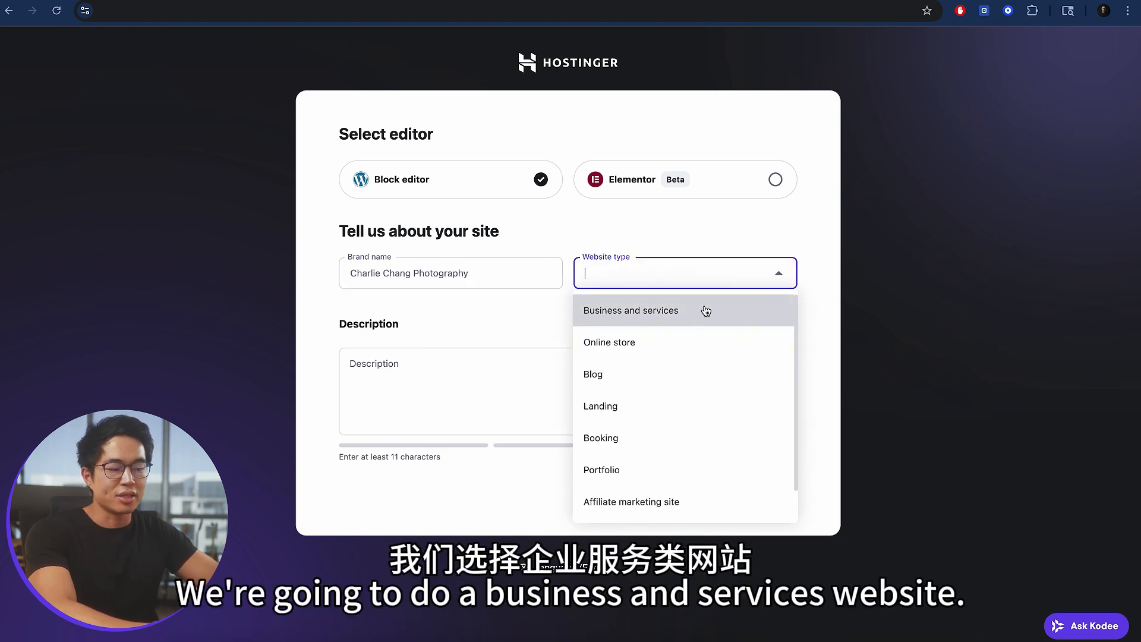
pyautogui.click(707, 311)
pyautogui.click(690, 275)
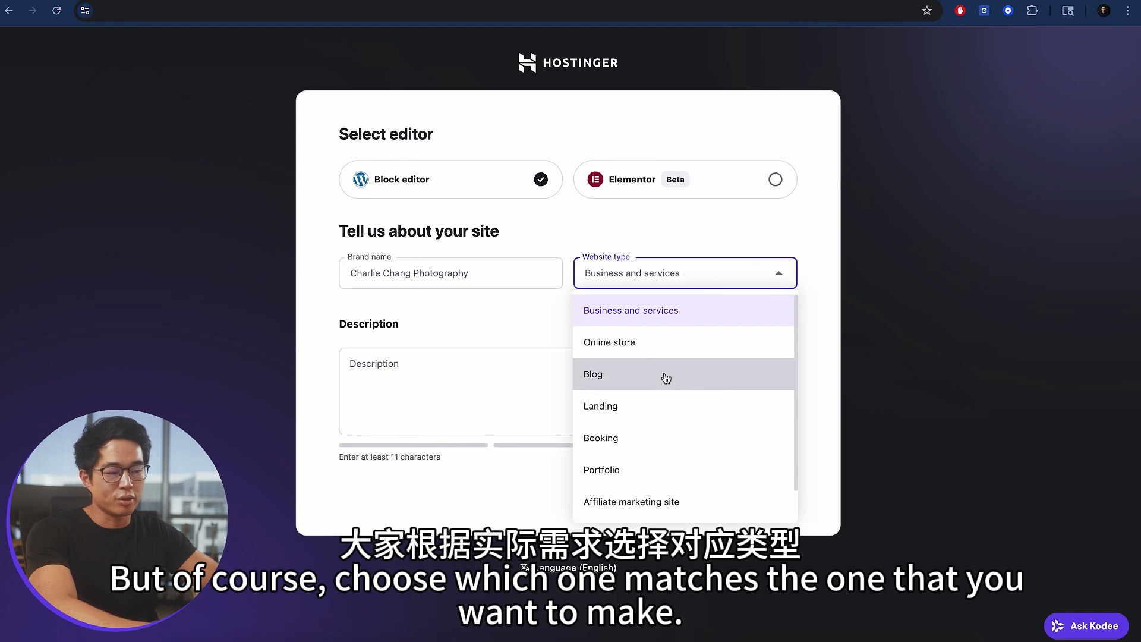
pyautogui.scroll(-1, 666, 378)
pyautogui.scroll(1, 665, 377)
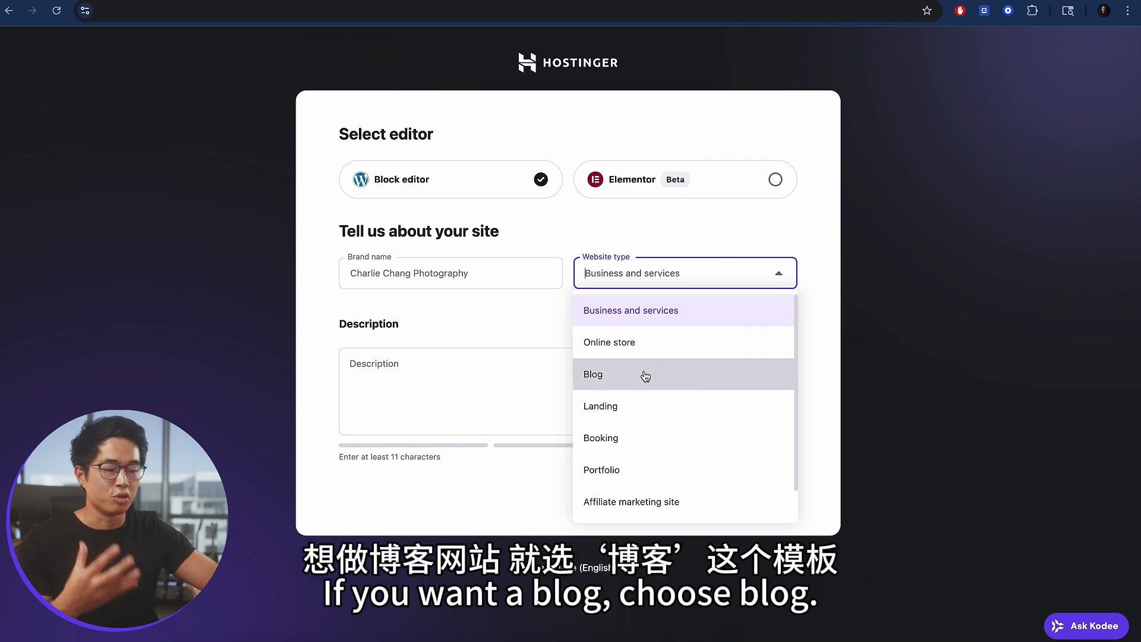
# Step: Describe a portrait and wedding photography business with about me, contact, rates, FAQ and portfolio pages, and generate the site
pyautogui.click(510, 388)
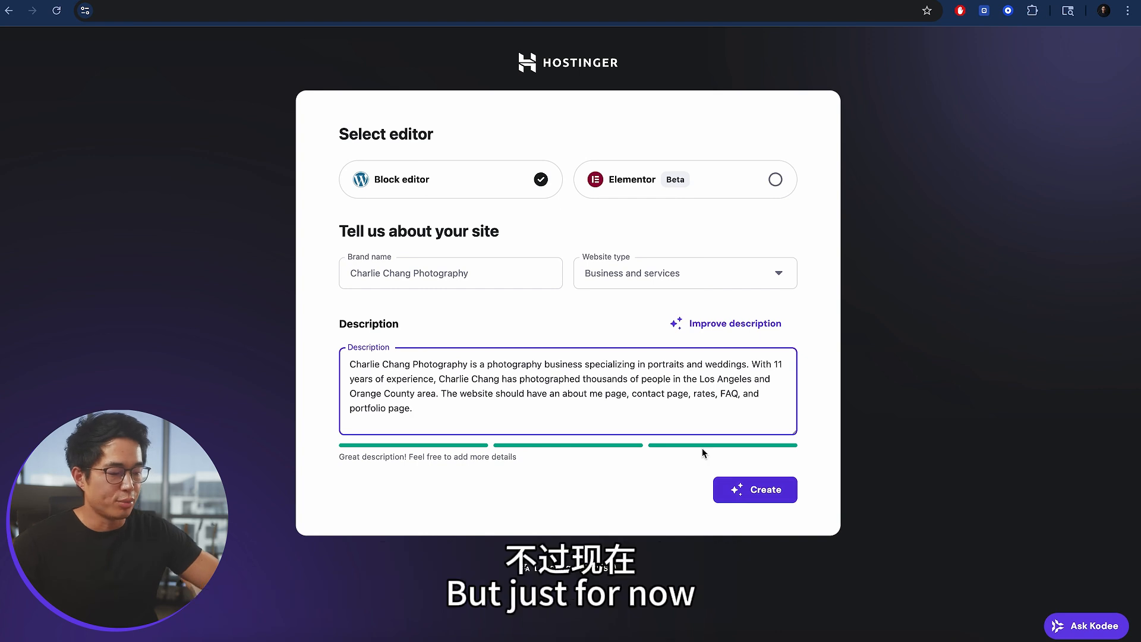
pyautogui.click(771, 493)
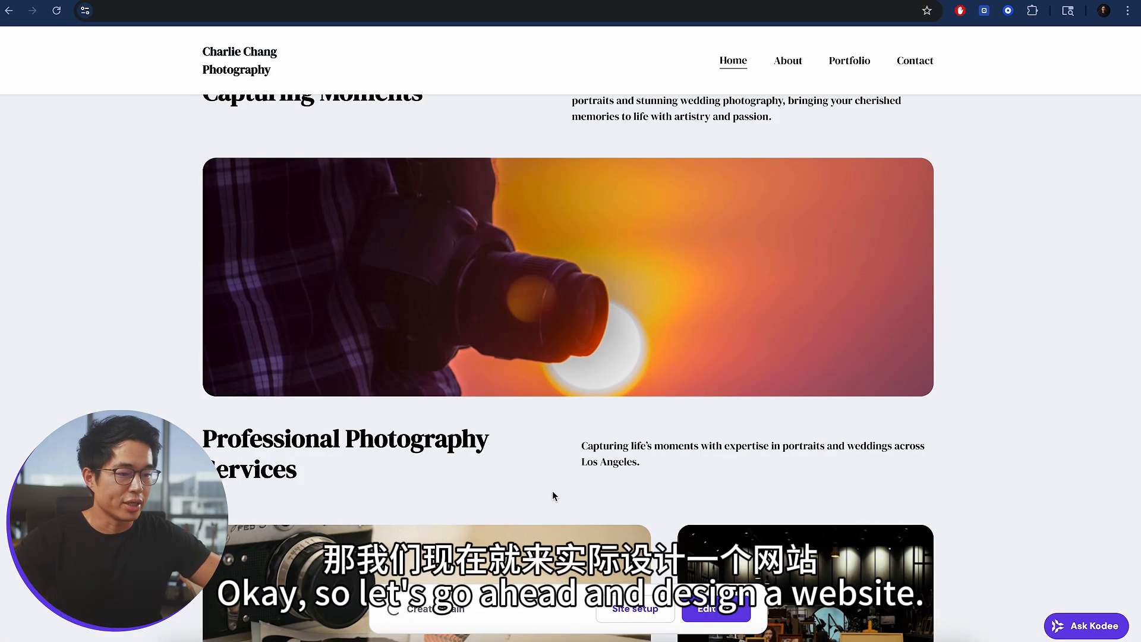
pyautogui.scroll(-4, 552, 491)
pyautogui.scroll(5, 552, 490)
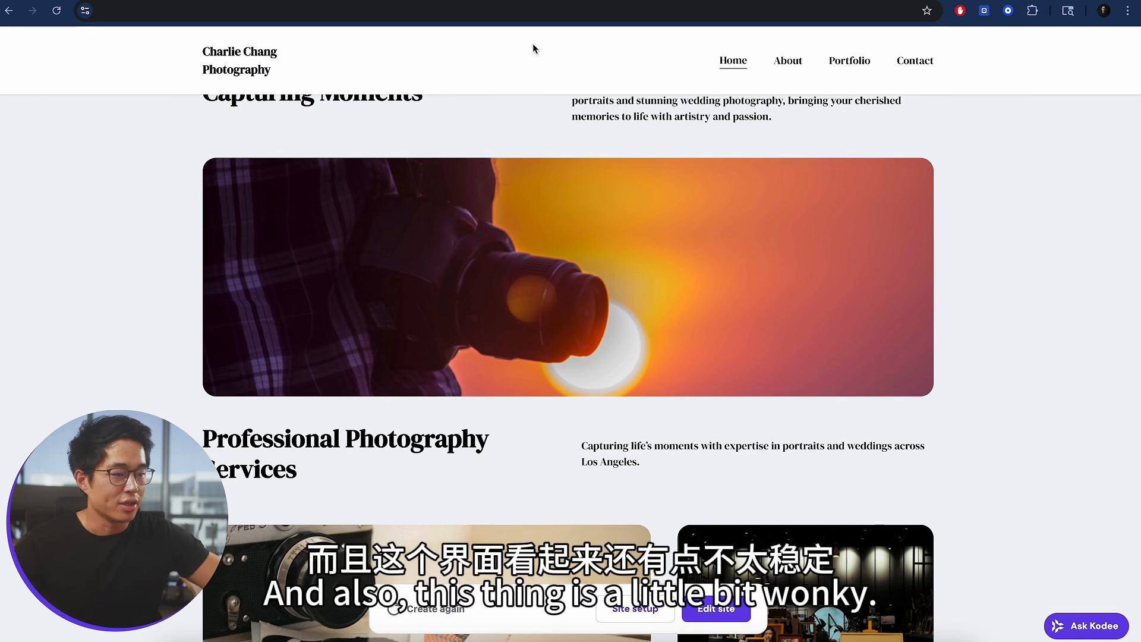
pyautogui.scroll(-5, 530, 418)
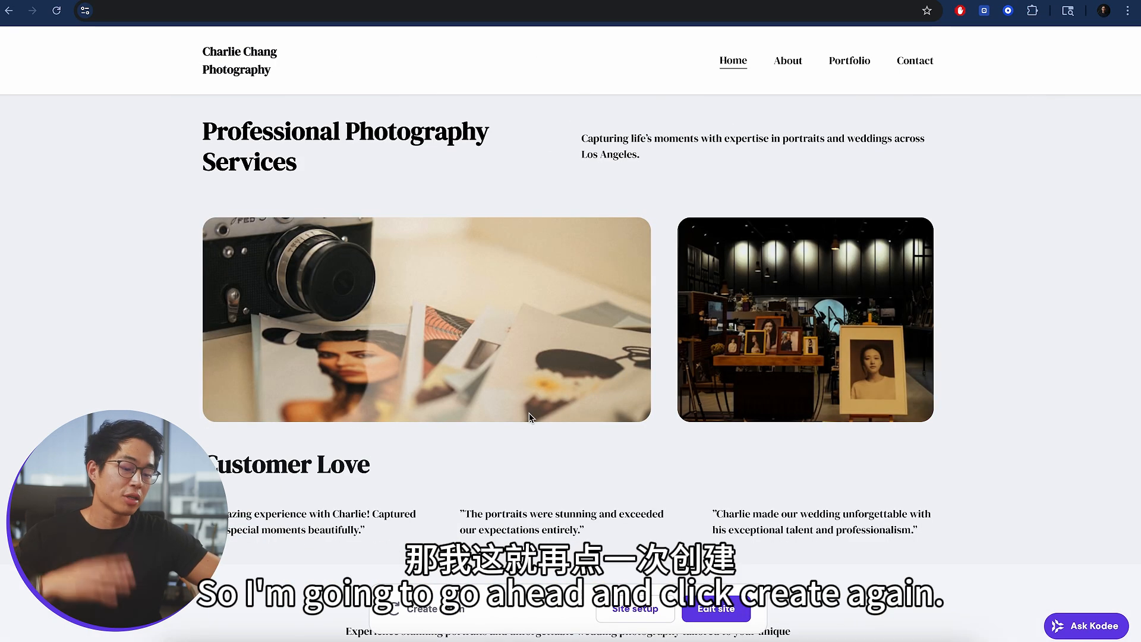
# Step: Improve the site description with AI, generate the website again and look through its new home page
pyautogui.click(451, 614)
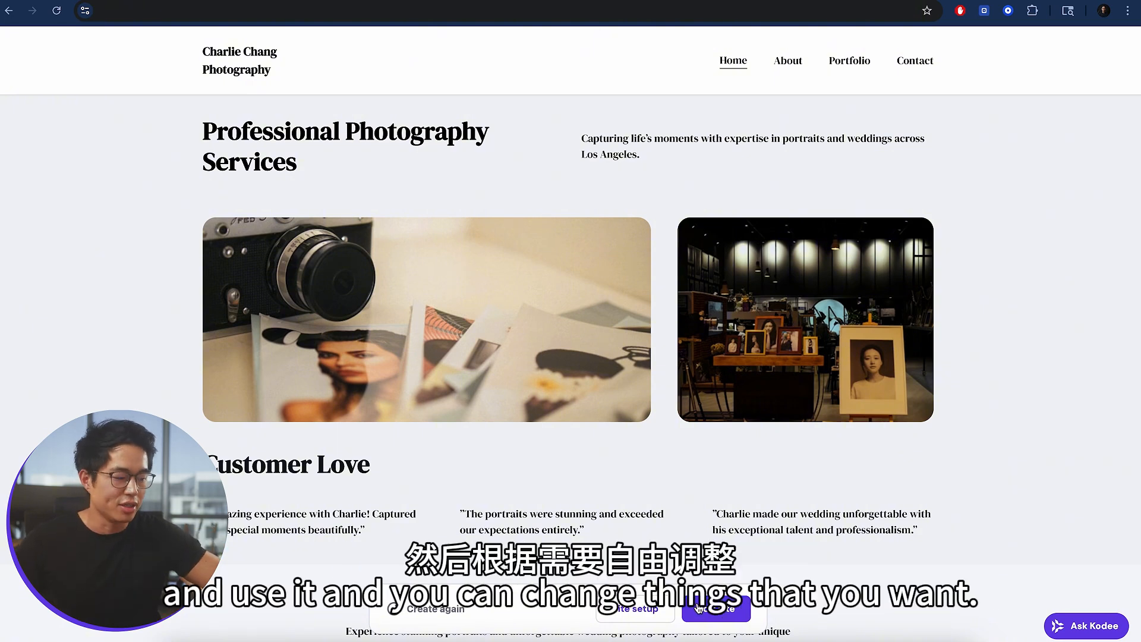
pyautogui.click(438, 616)
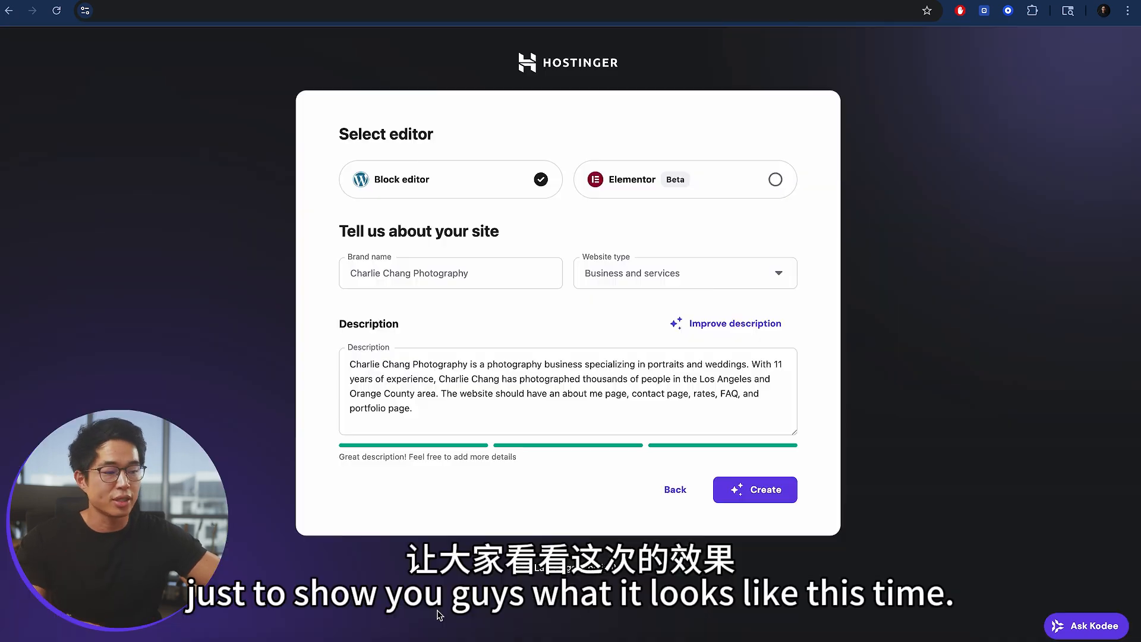
pyautogui.click(744, 327)
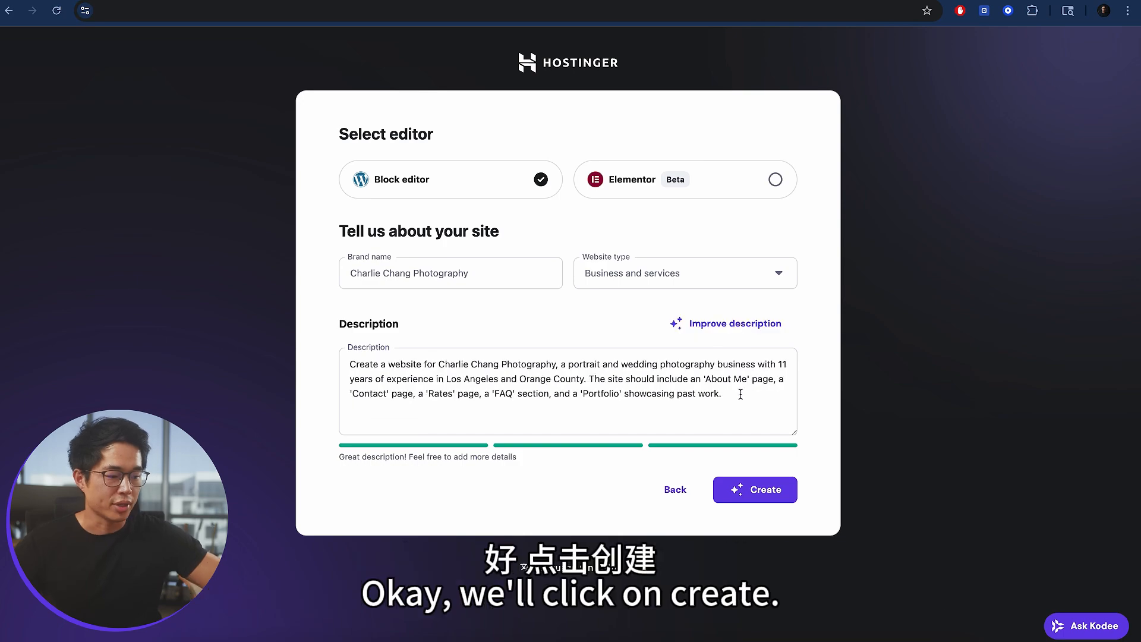
pyautogui.click(771, 485)
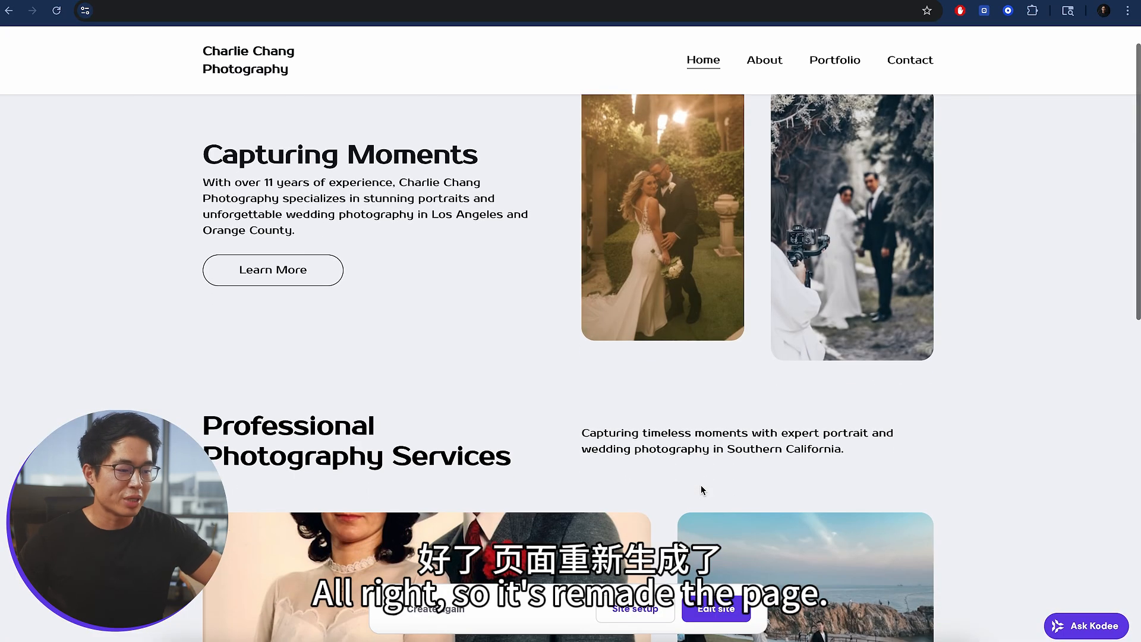
pyautogui.scroll(-10, 701, 485)
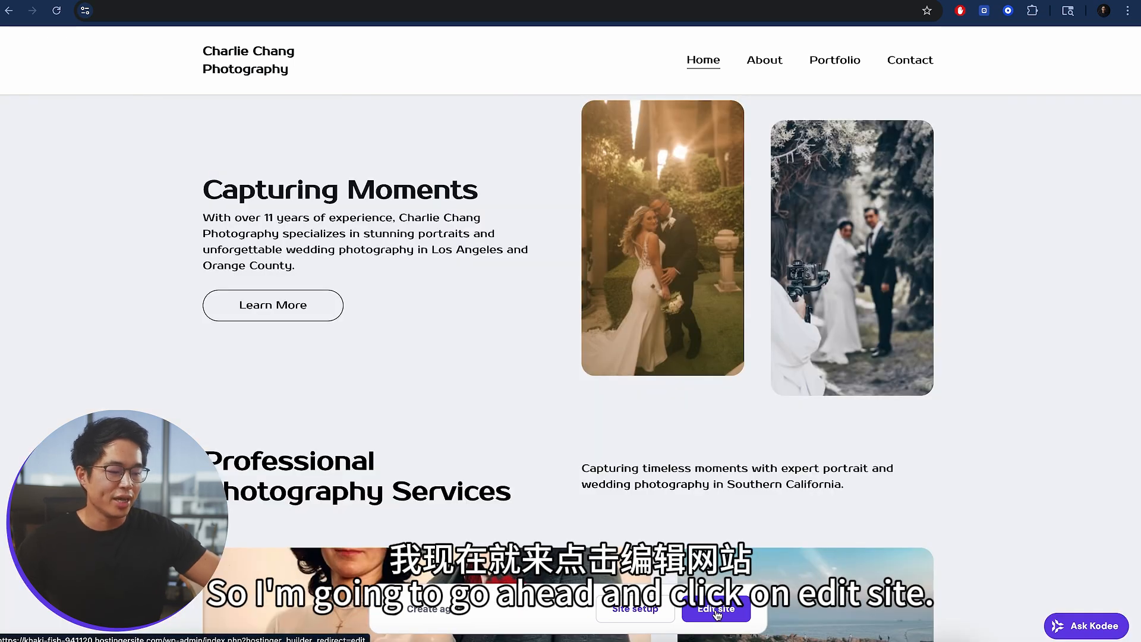
# Step: Open the home page for editing and append "Test test" to the paragraph under the Capturing Moments heading
pyautogui.click(718, 612)
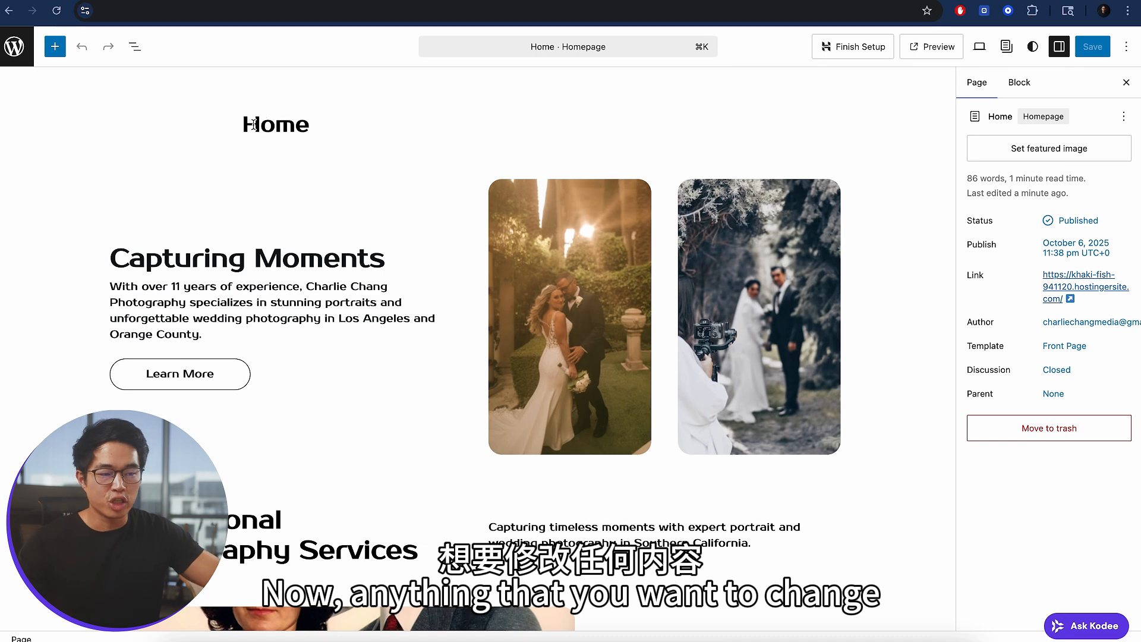
pyautogui.click(265, 294)
pyautogui.moveTo(204, 336); pyautogui.dragTo(109, 286)
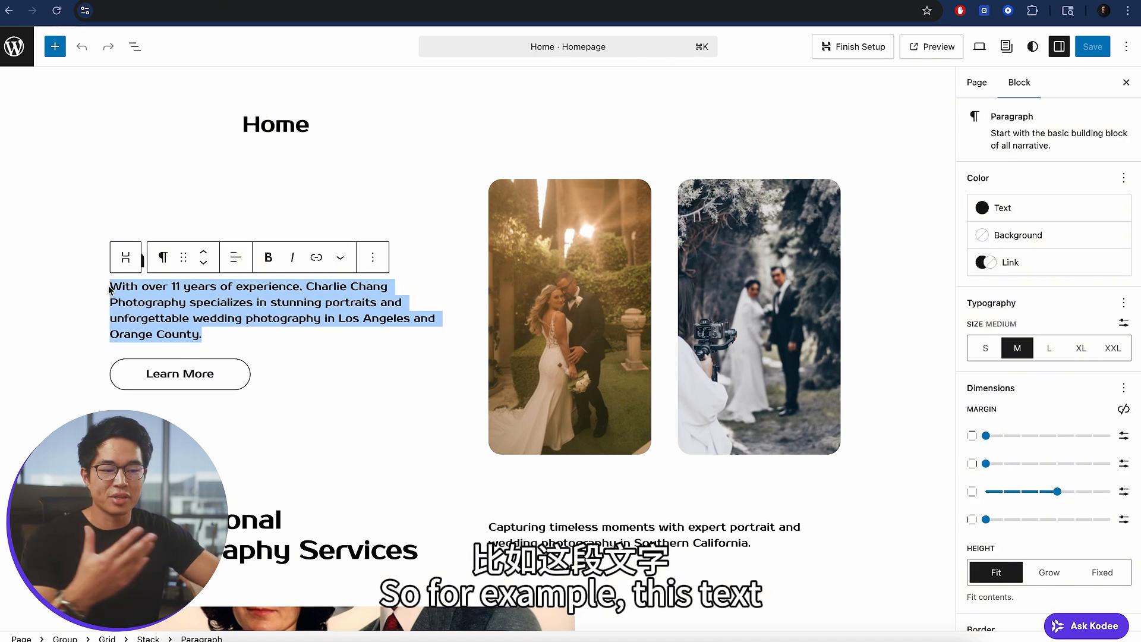
pyautogui.click(220, 337)
pyautogui.write('Test test')
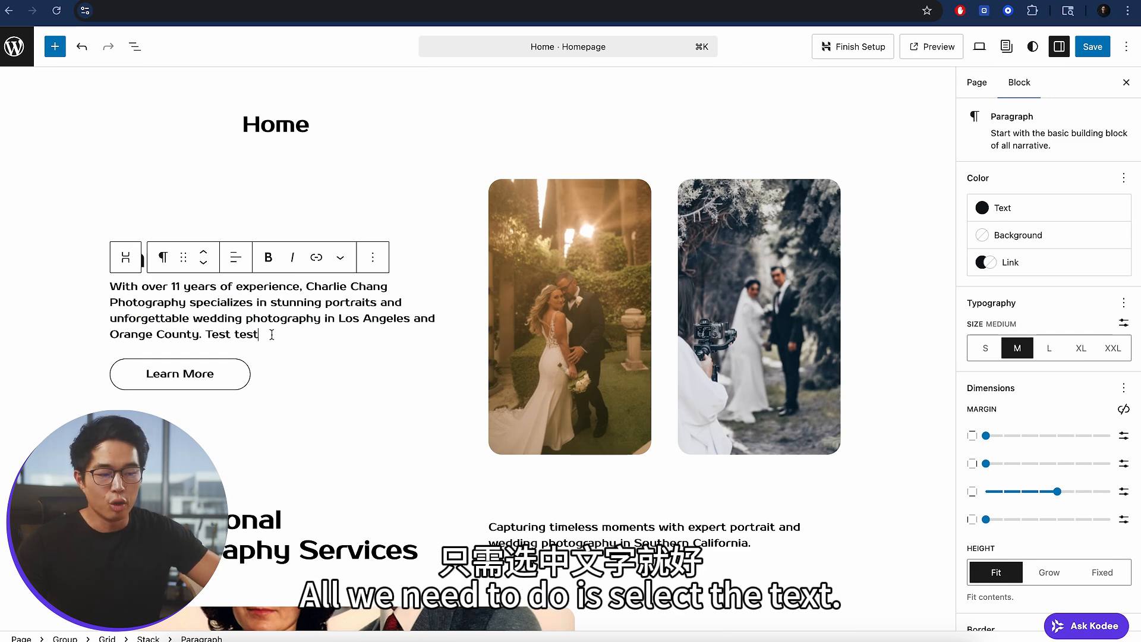
# Step: Show the font setting for the Capturing Moments paragraph and look through the available fonts, leaving it on Default
pyautogui.moveTo(282, 334); pyautogui.dragTo(111, 291)
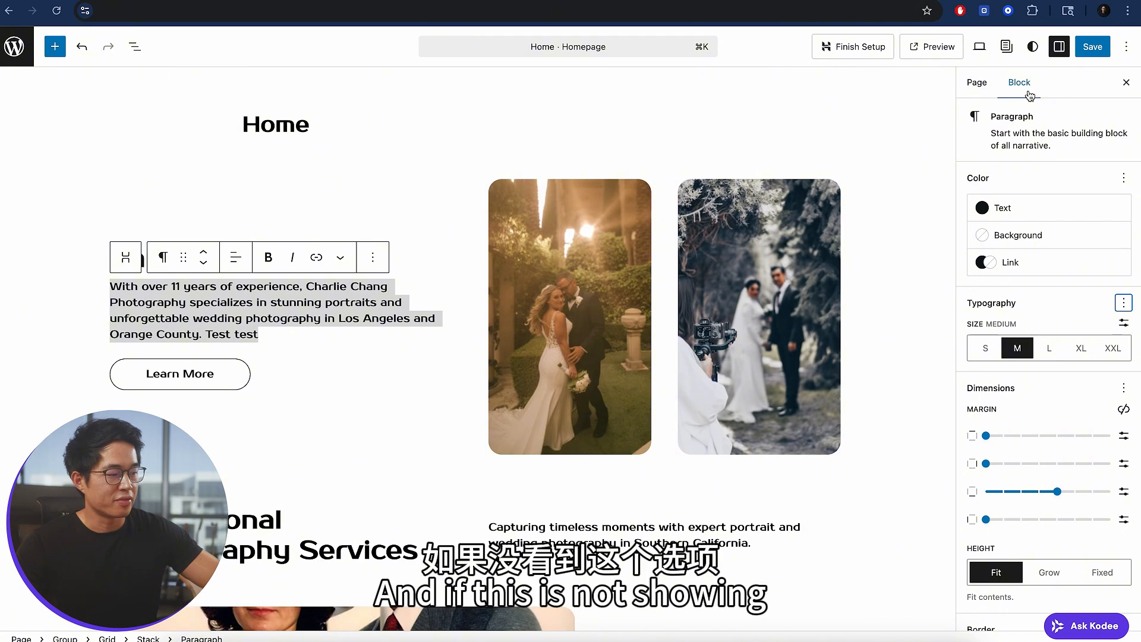
pyautogui.click(1063, 46)
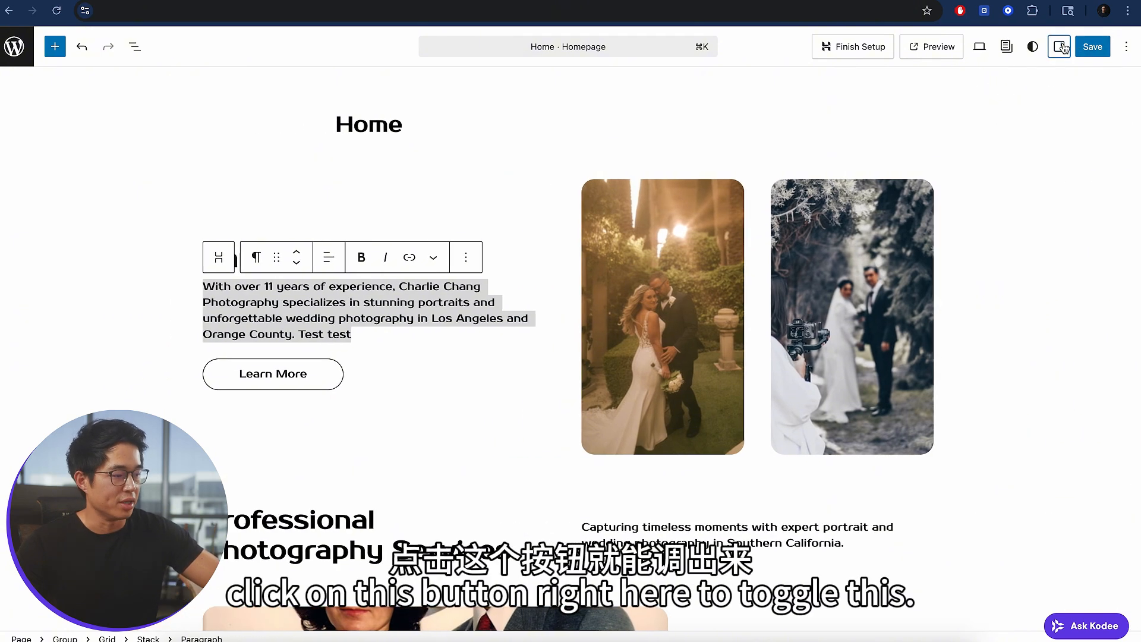
pyautogui.click(1063, 47)
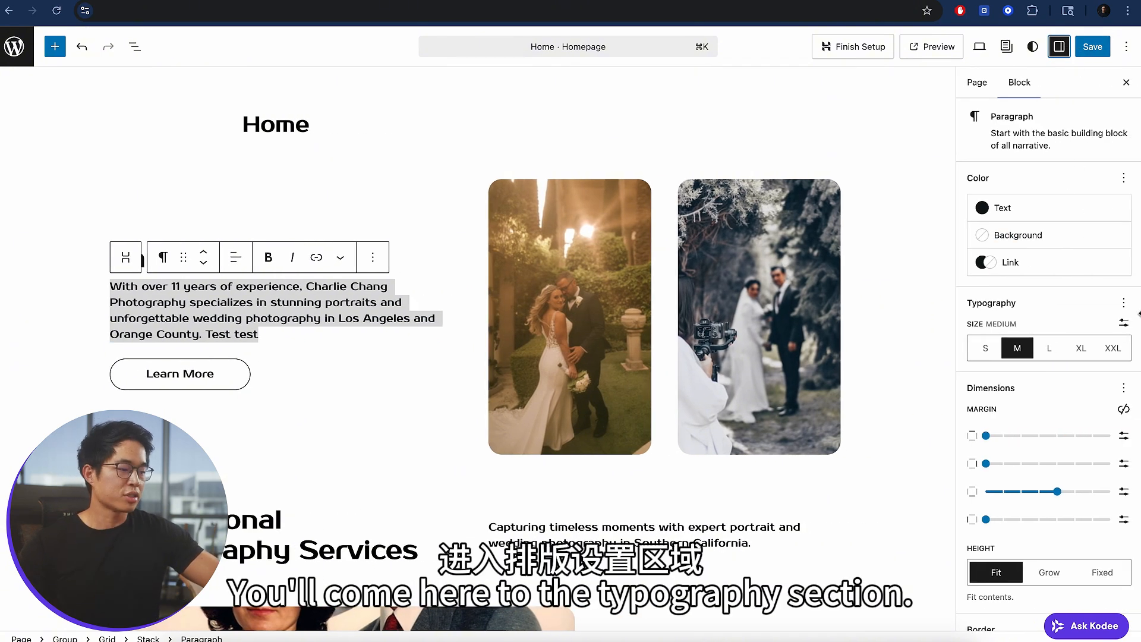
pyautogui.click(1124, 303)
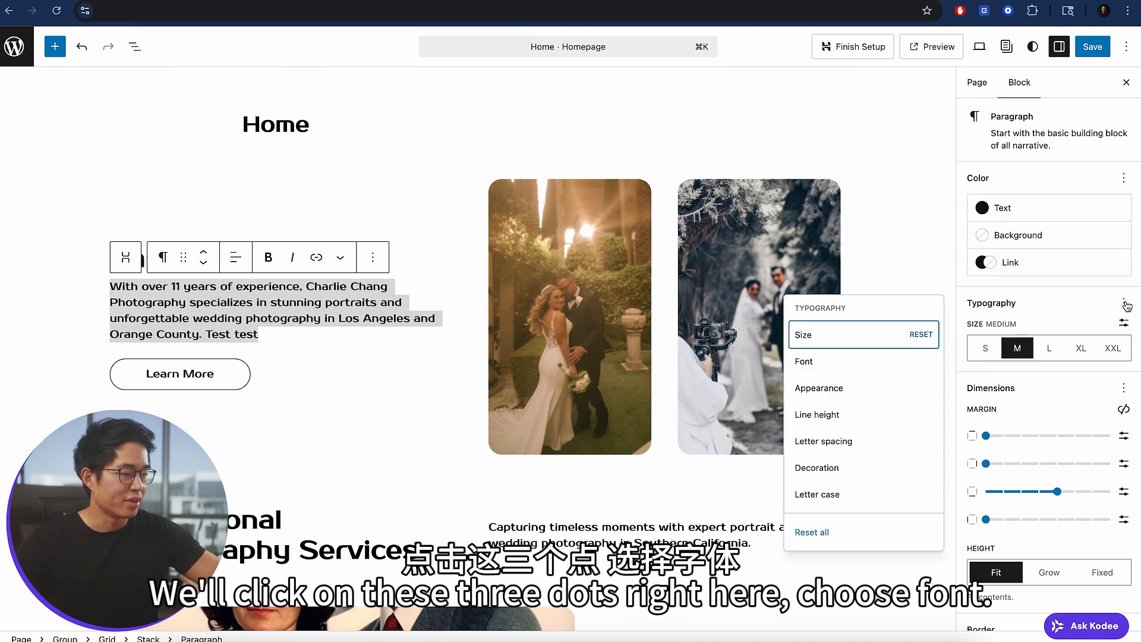
pyautogui.click(815, 365)
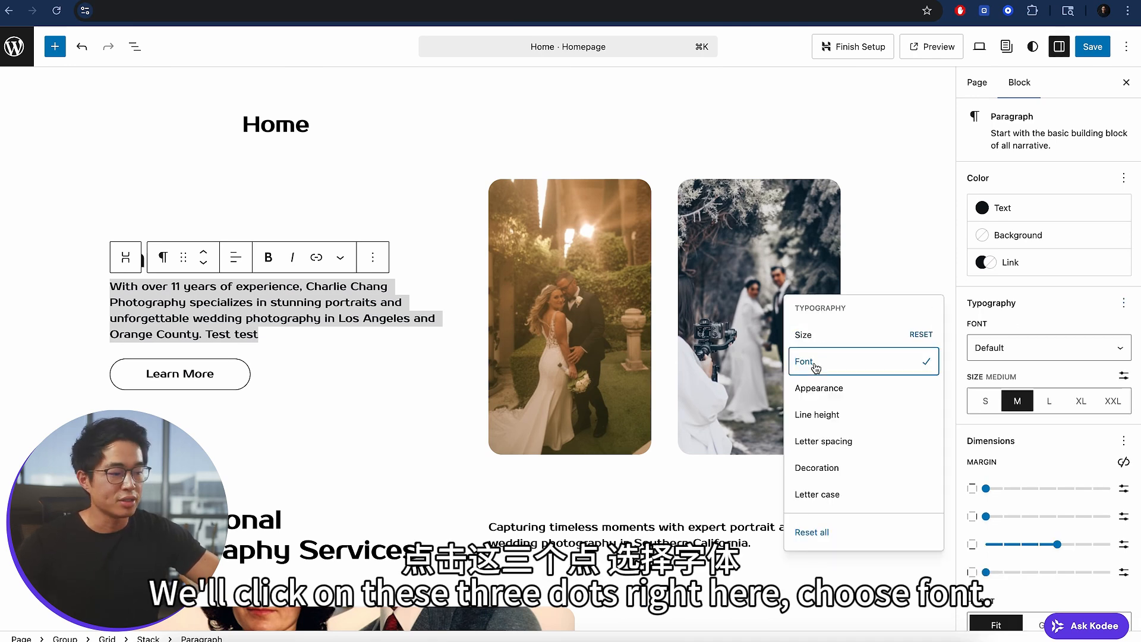
pyautogui.click(1050, 348)
pyautogui.scroll(-1, 1032, 478)
pyautogui.scroll(1, 1032, 478)
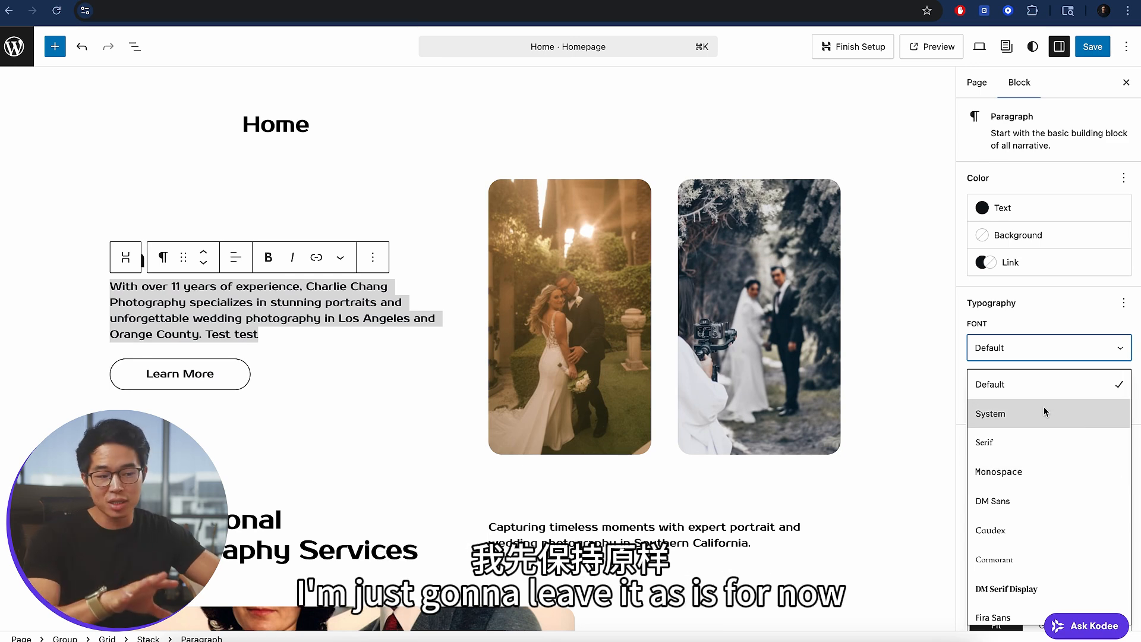
pyautogui.click(1067, 307)
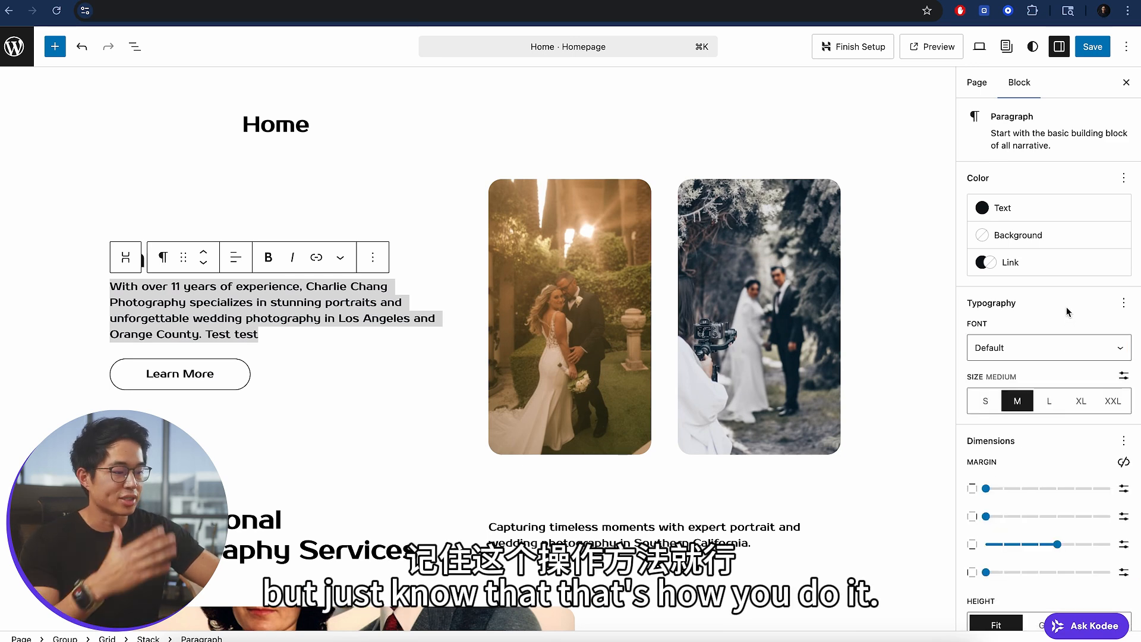
# Step: Try the S and L text sizes on the Capturing Moments paragraph and set it back to M
pyautogui.click(986, 401)
pyautogui.click(1047, 403)
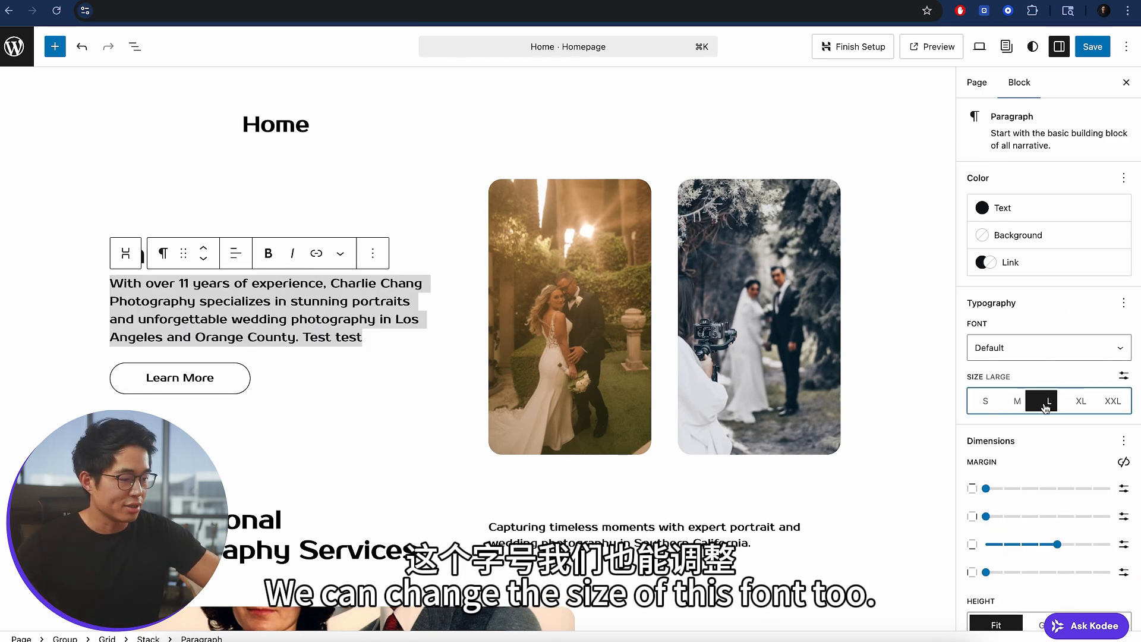
pyautogui.click(1018, 402)
pyautogui.scroll(-2, 1005, 422)
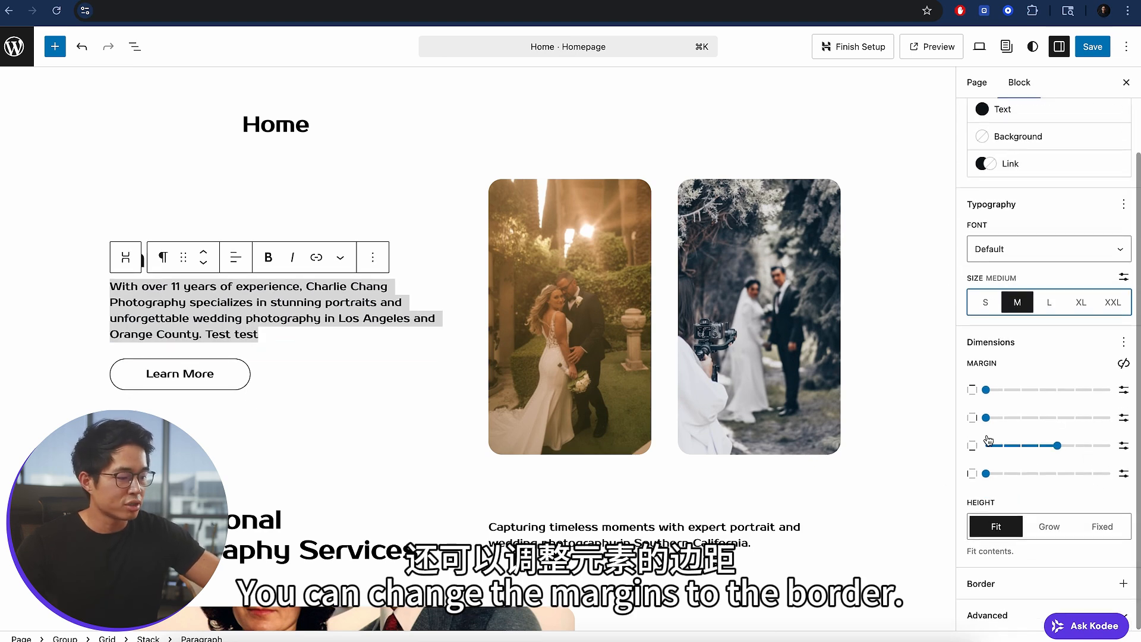
# Step: Examine the block settings of the Capturing Moments section, its heading, its paragraph and its Learn More button
pyautogui.click(867, 337)
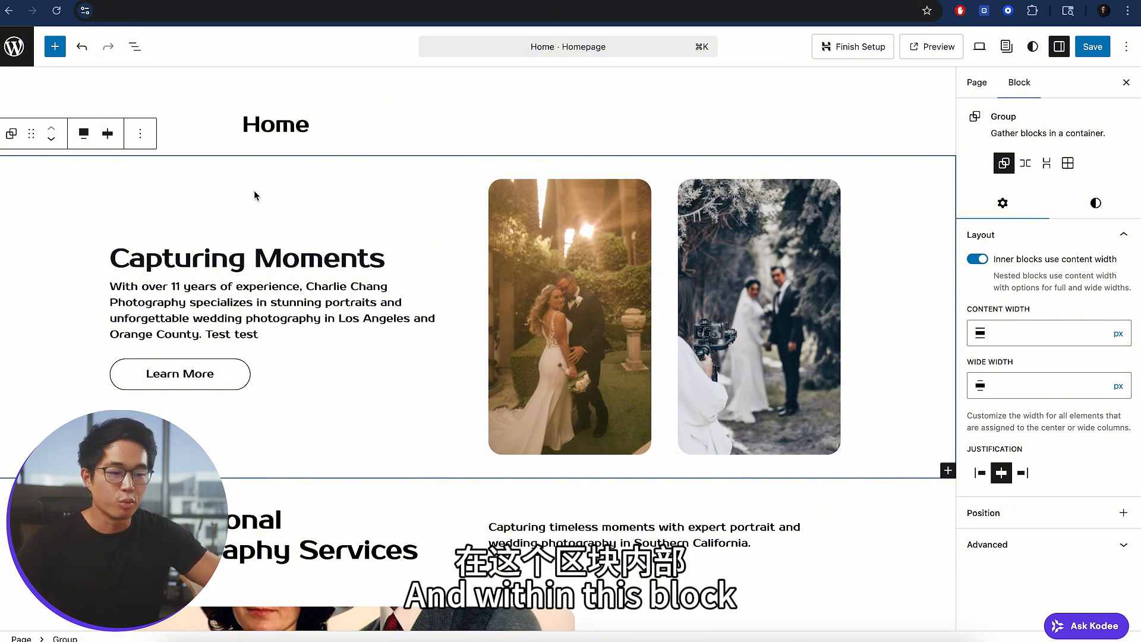
pyautogui.click(194, 260)
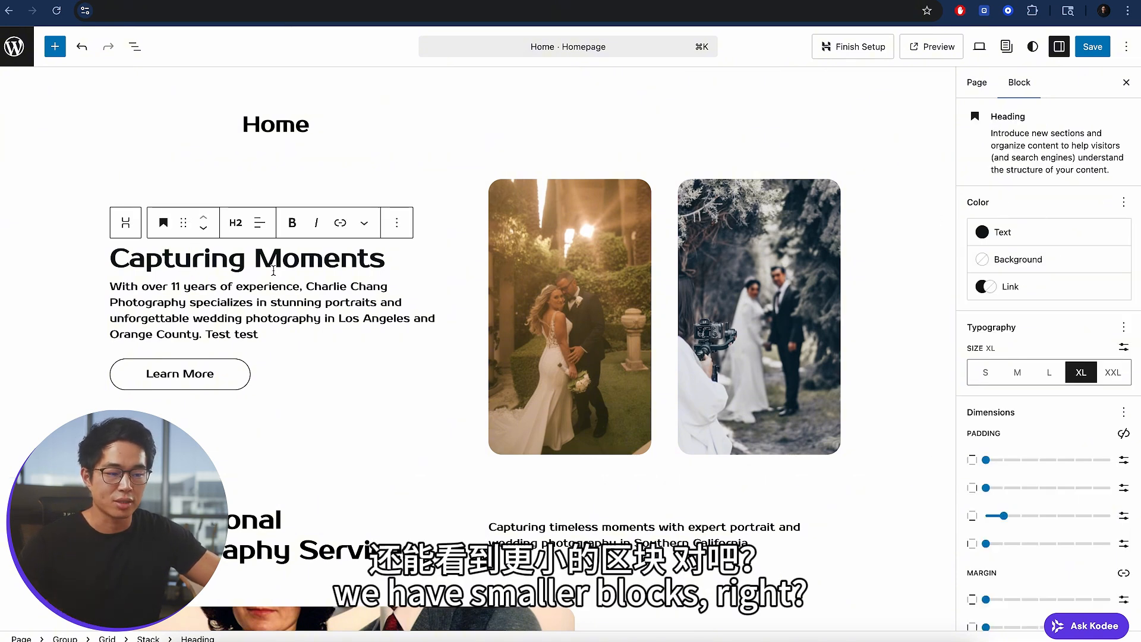
pyautogui.moveTo(111, 261); pyautogui.dragTo(442, 263)
pyautogui.click(226, 306)
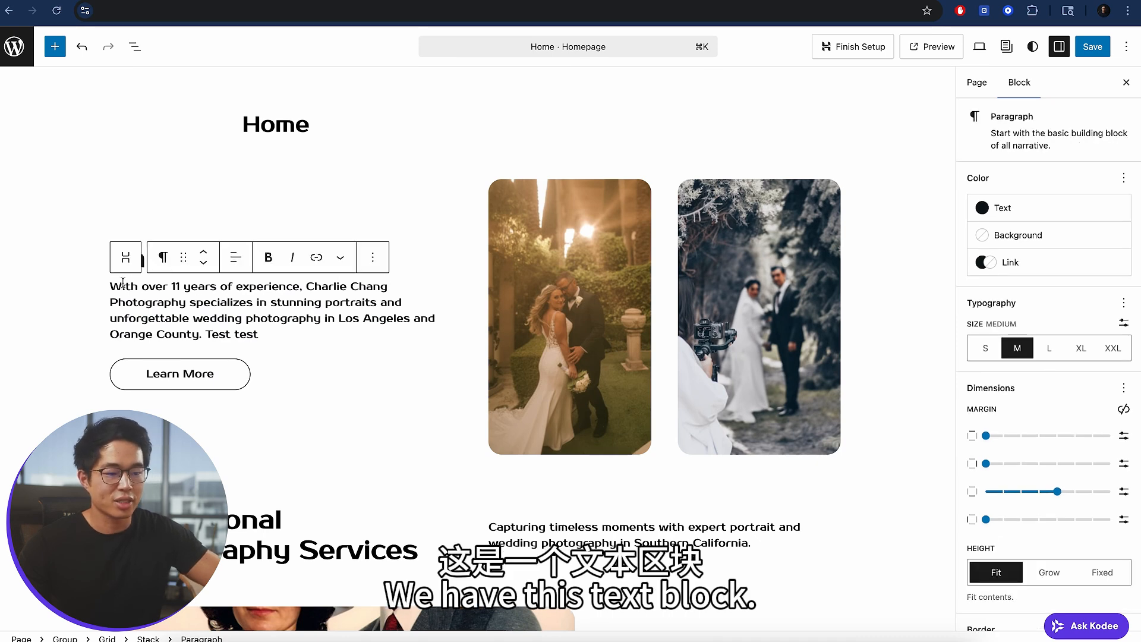
pyautogui.moveTo(110, 285); pyautogui.dragTo(260, 320)
pyautogui.click(202, 381)
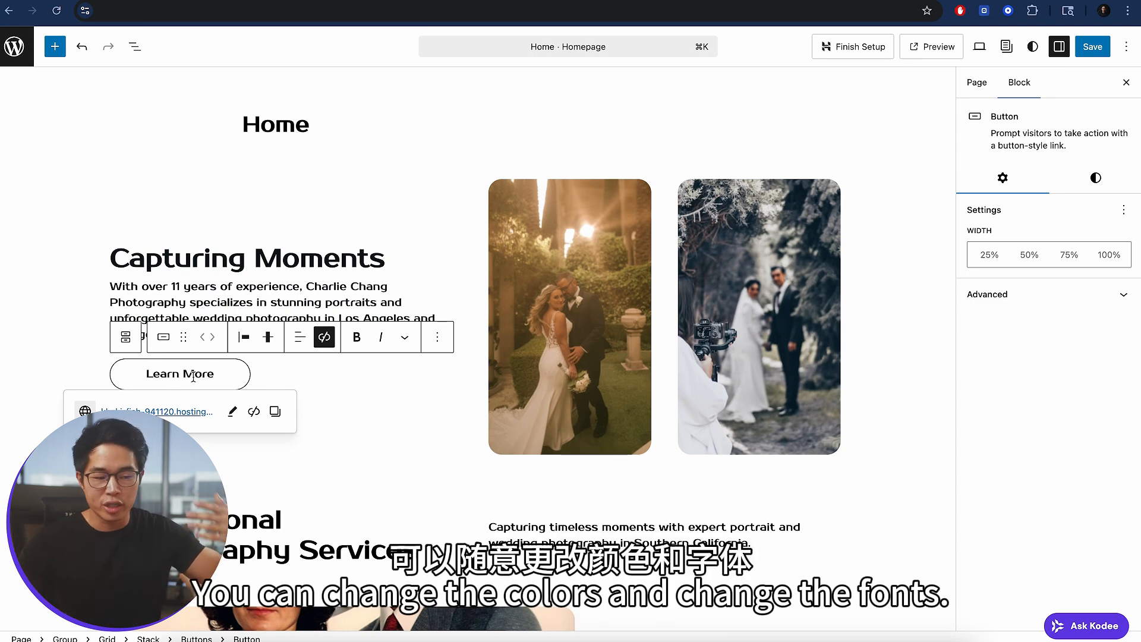
# Step: Check the replacement options for the garden wedding photo and move it after the forest wedding photo
pyautogui.click(582, 266)
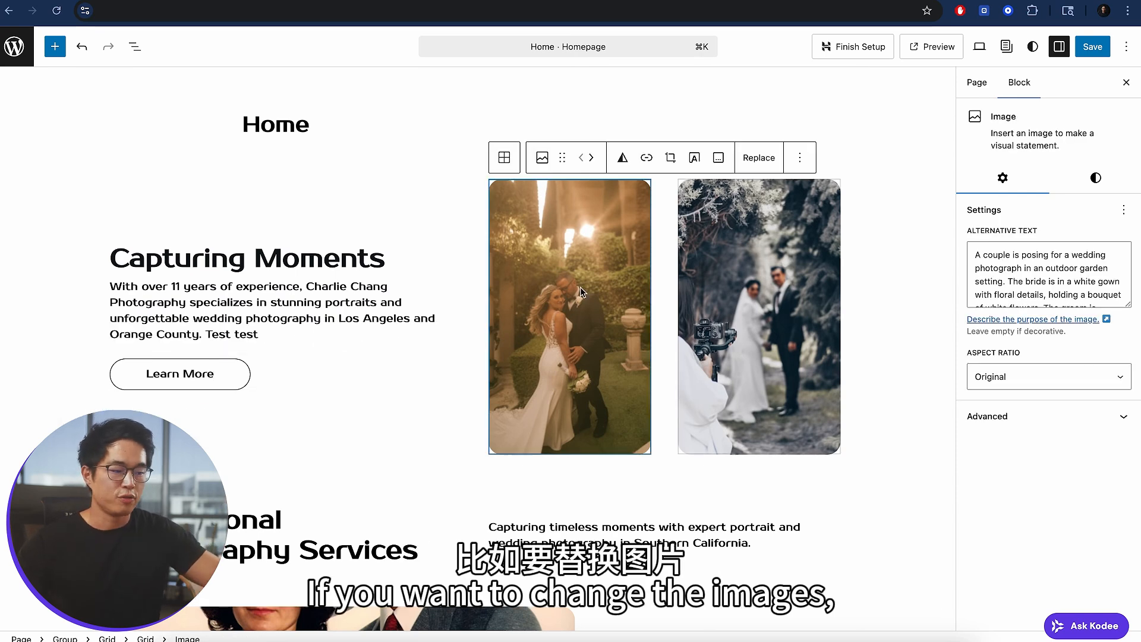
pyautogui.click(750, 336)
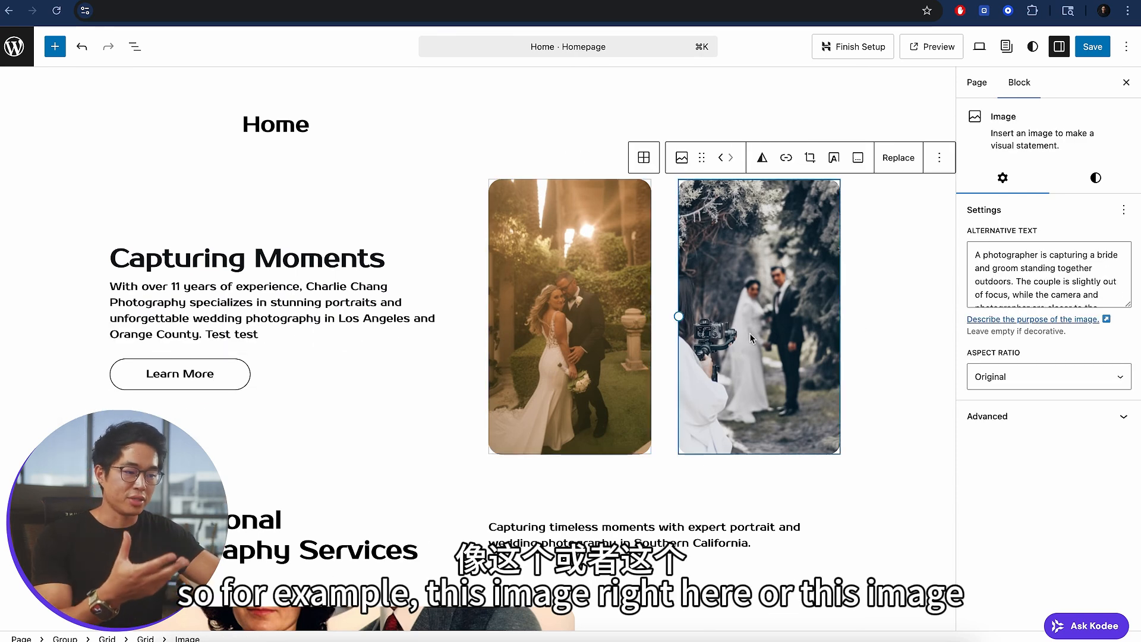
pyautogui.click(557, 279)
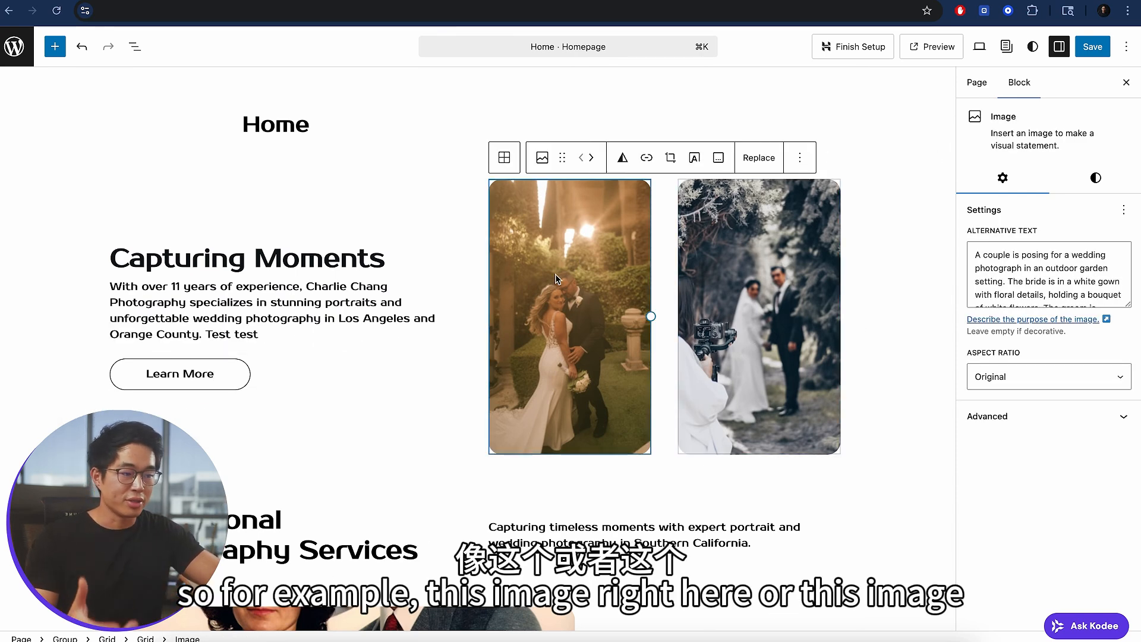
pyautogui.click(757, 160)
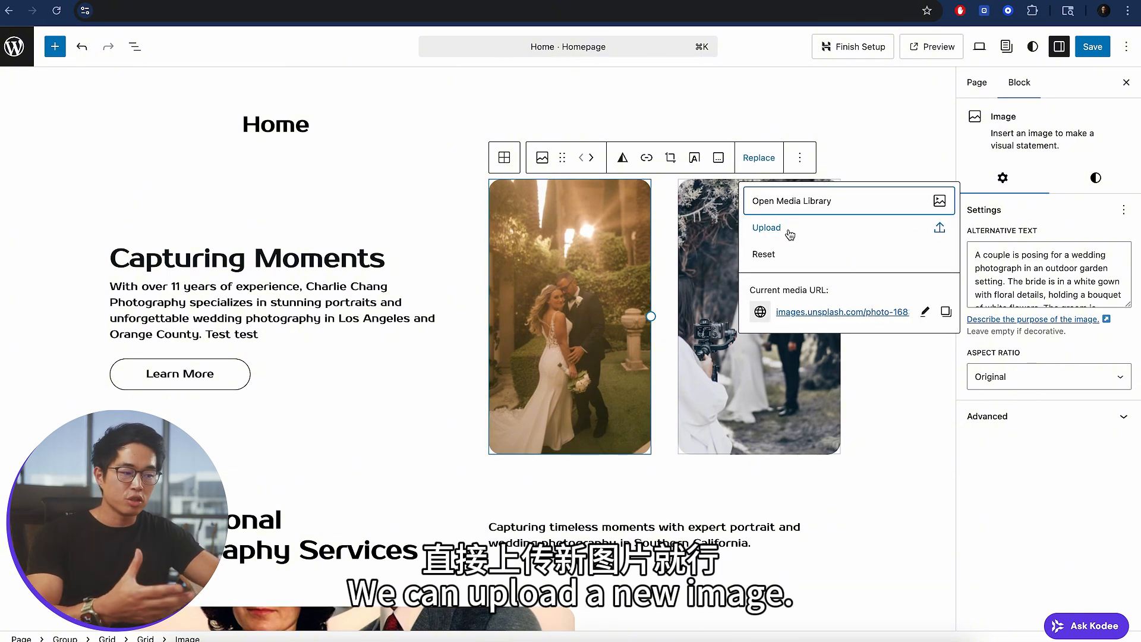
pyautogui.click(565, 233)
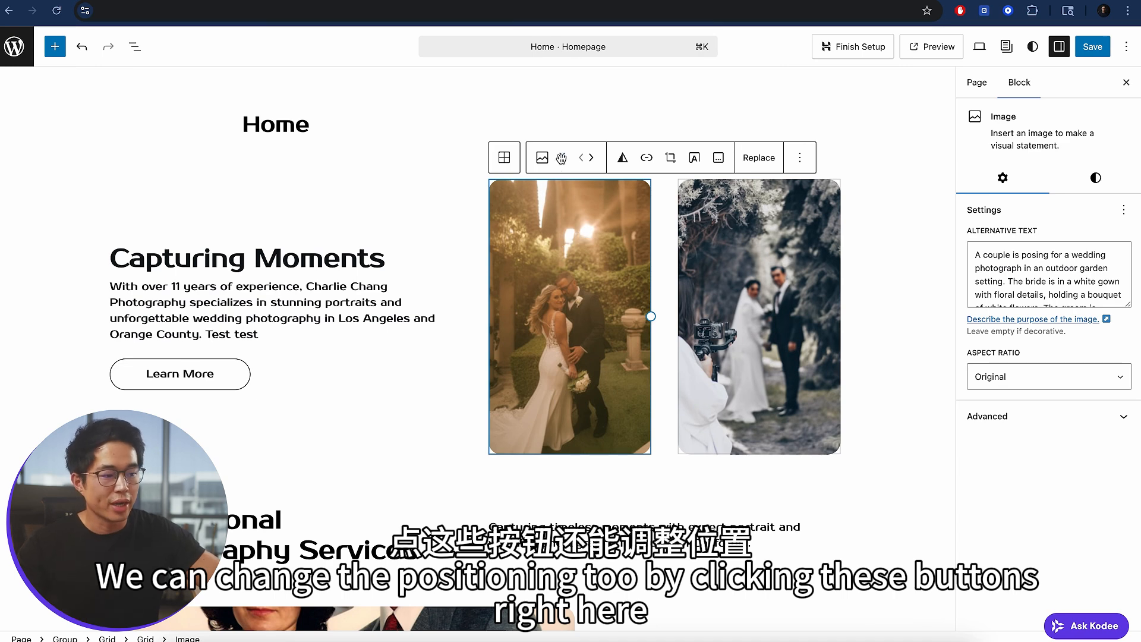
pyautogui.moveTo(562, 158); pyautogui.dragTo(822, 246)
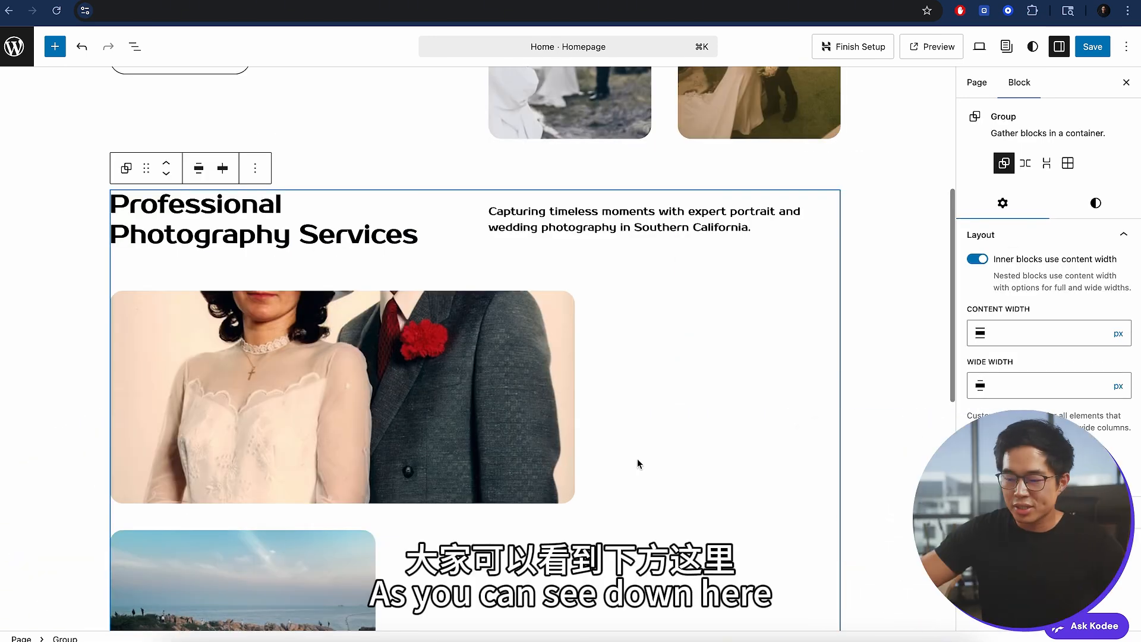
# Step: Narrow the formal couple photo under Professional Photography Services so the seaside photo fits beside it, and undo the last resize
pyautogui.scroll(-2, 397, 483)
pyautogui.scroll(-2, 397, 483)
pyautogui.scroll(3, 458, 262)
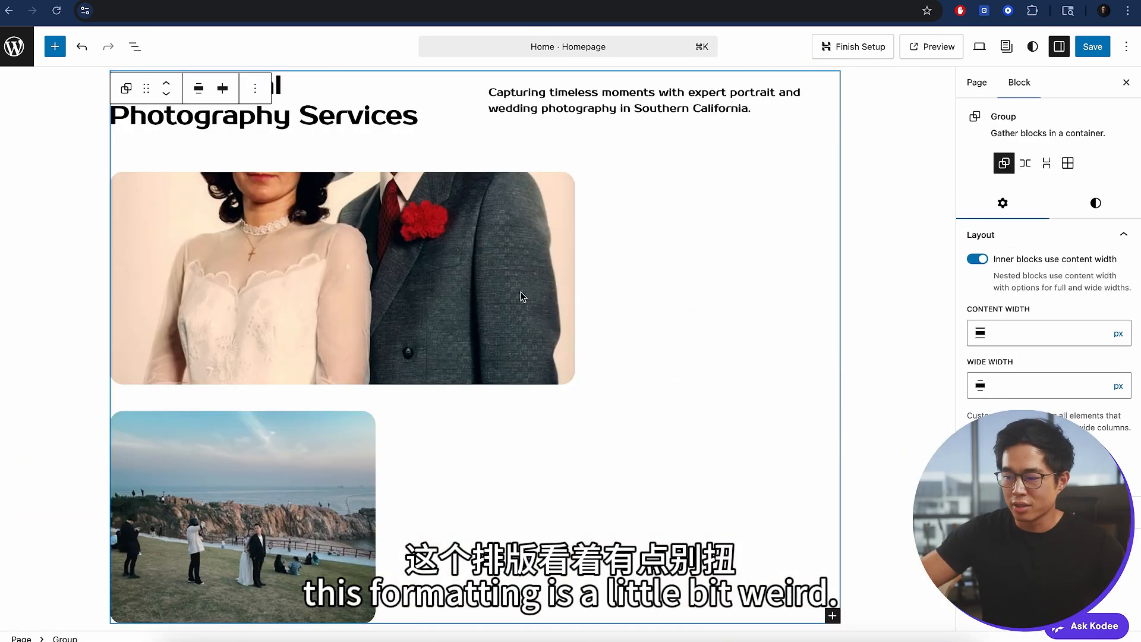
pyautogui.click(521, 297)
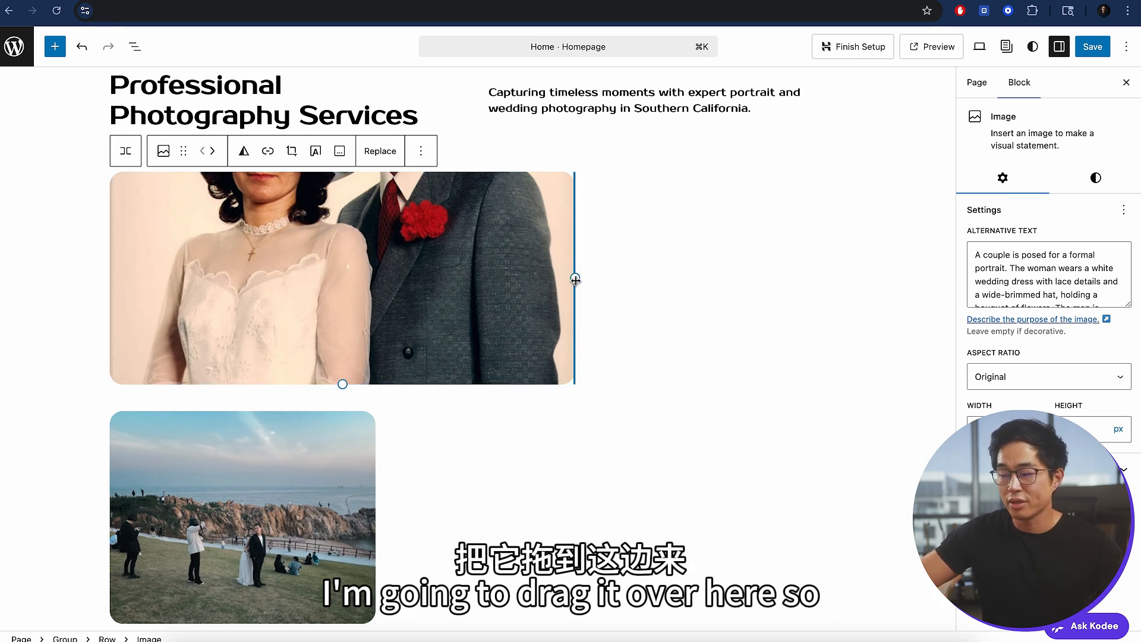
pyautogui.moveTo(576, 279); pyautogui.dragTo(543, 278)
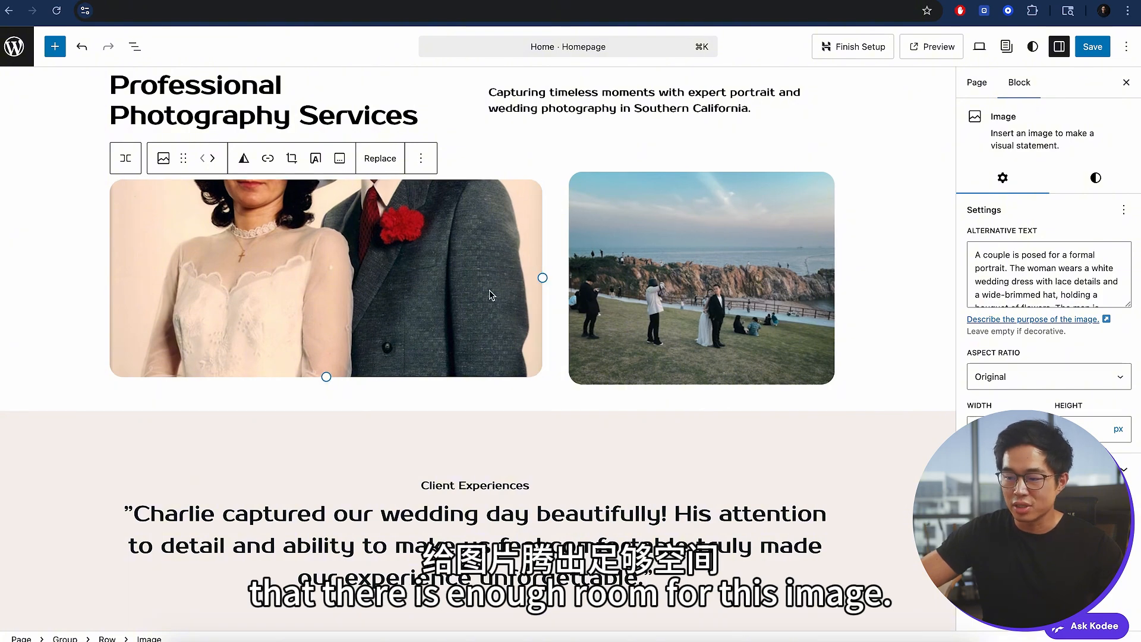
pyautogui.press('super+z')
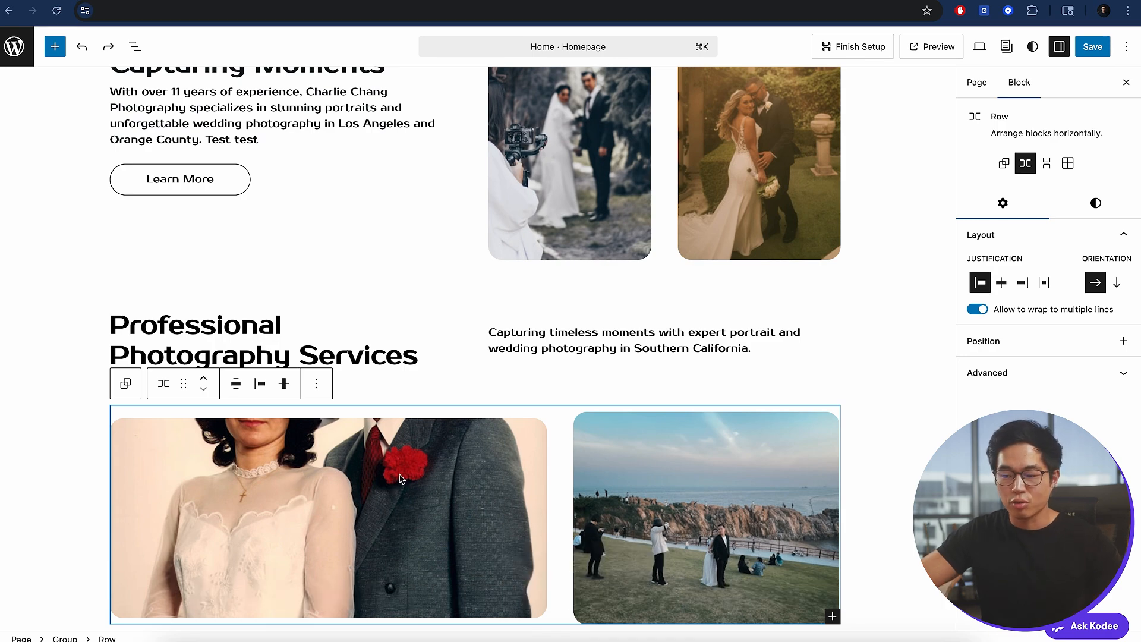
pyautogui.scroll(-1, 410, 508)
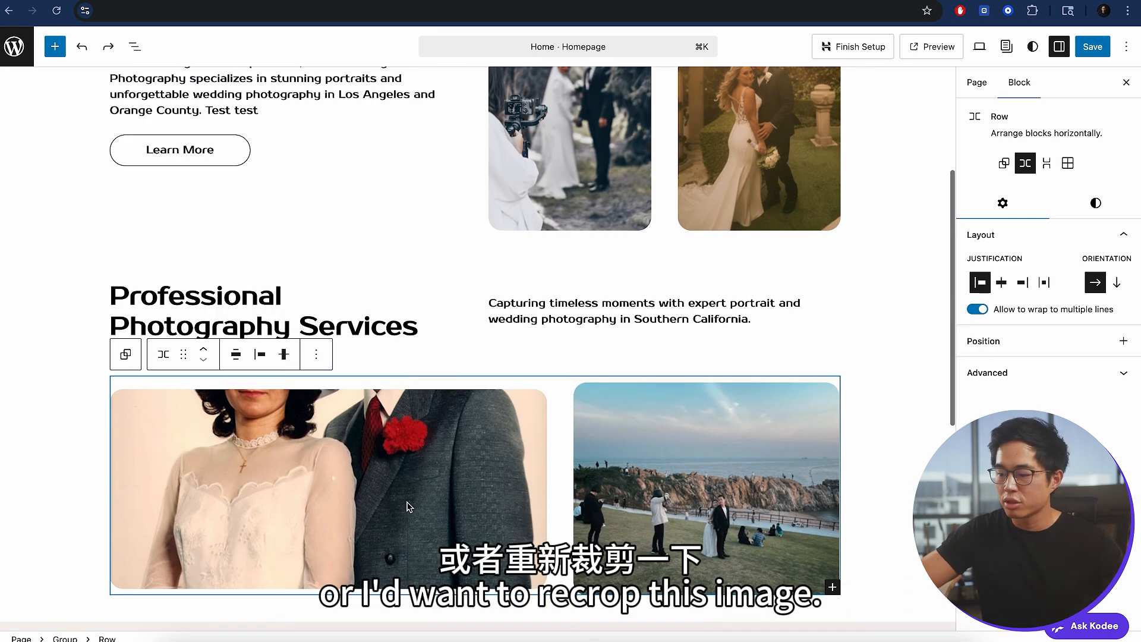
# Step: Try a near-black theme background on the Client Experiences section and restore Color 1 (Section backgrounds)
pyautogui.click(416, 355)
pyautogui.scroll(-5, 705, 457)
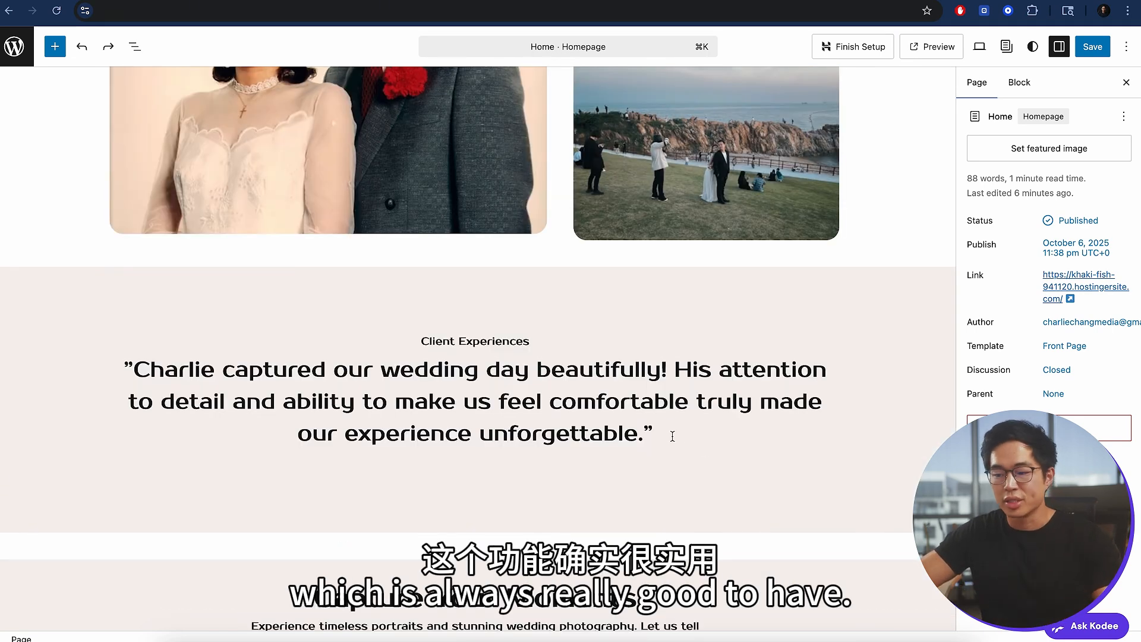
pyautogui.click(695, 431)
pyautogui.scroll(-2, 107, 512)
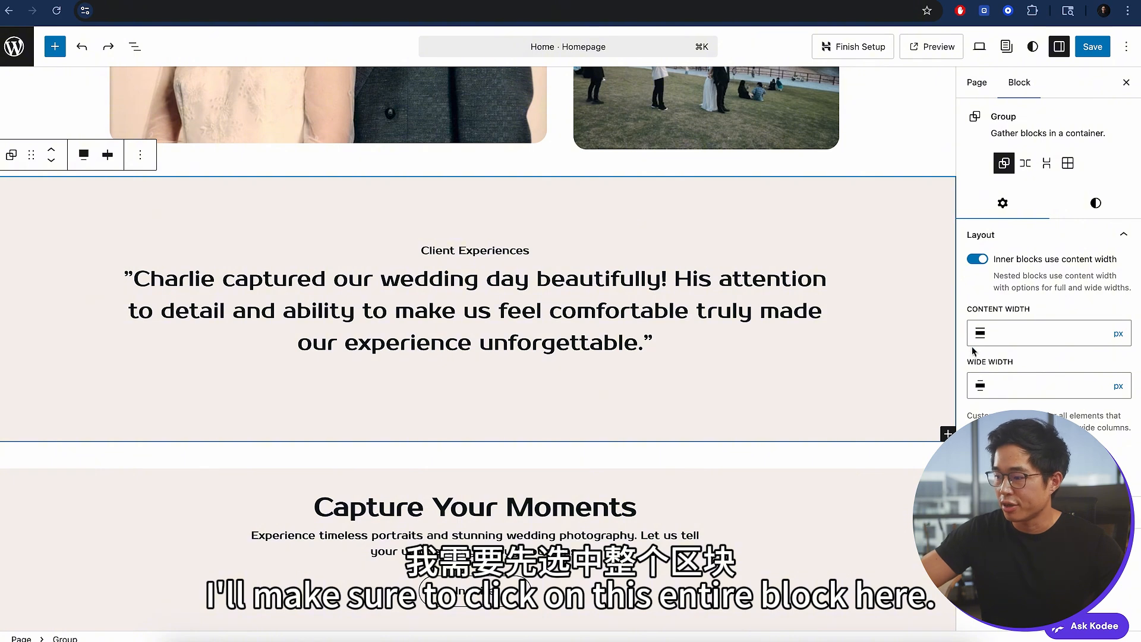
pyautogui.click(1096, 204)
pyautogui.scroll(-3, 1070, 226)
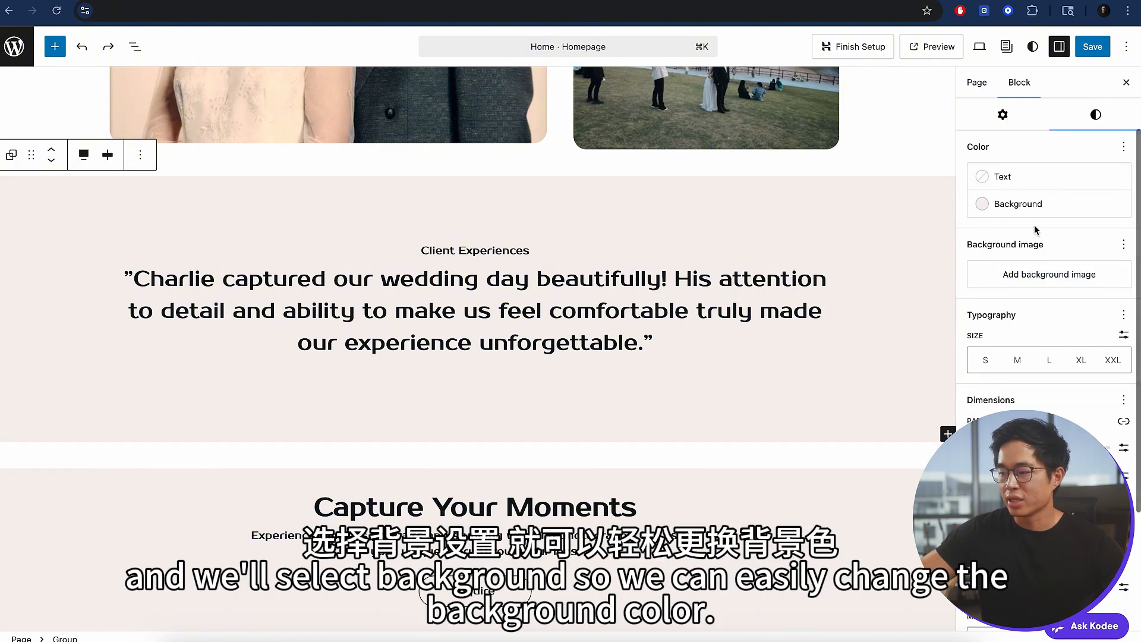
pyautogui.click(1040, 214)
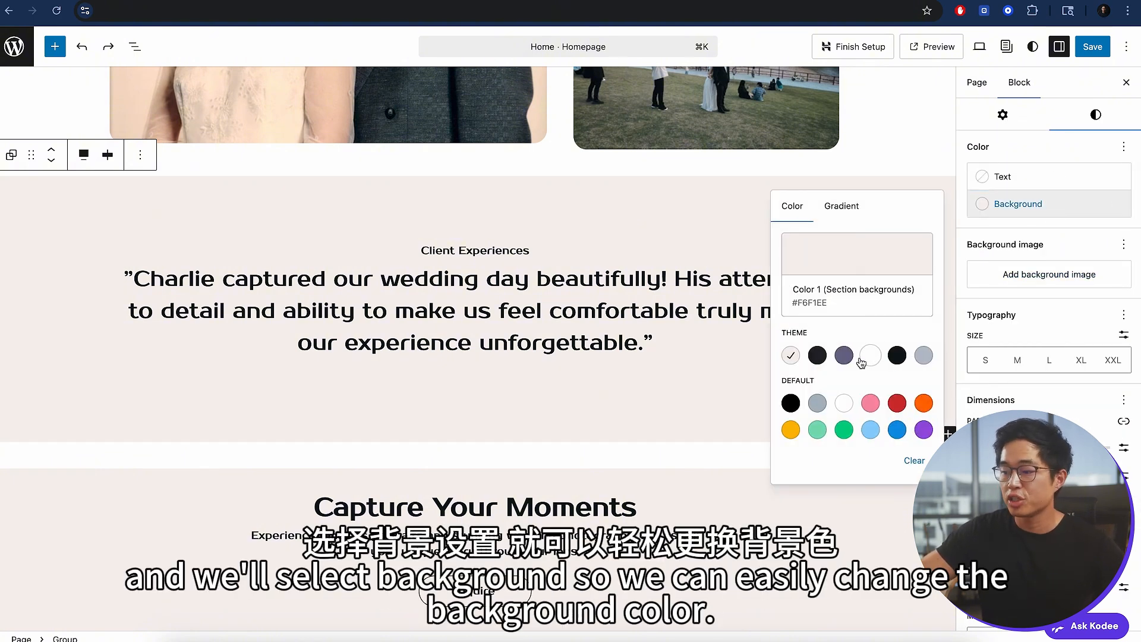
pyautogui.click(897, 357)
pyautogui.click(791, 355)
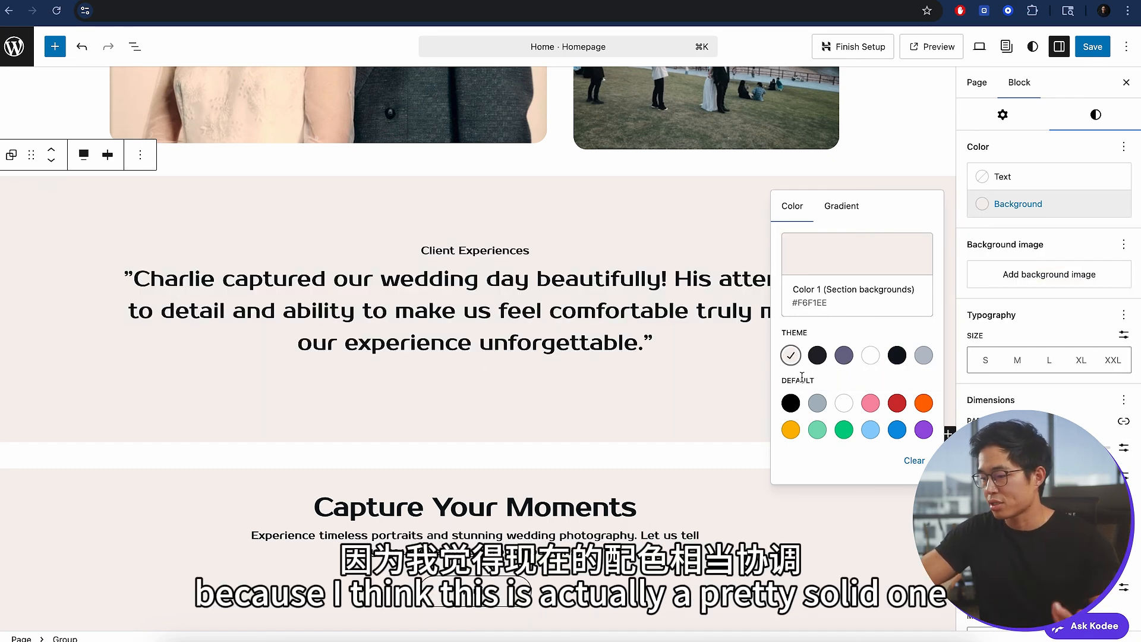
# Step: Open the full block library for inserting a block between the Client Experiences and Capture Your Moments sections
pyautogui.click(530, 458)
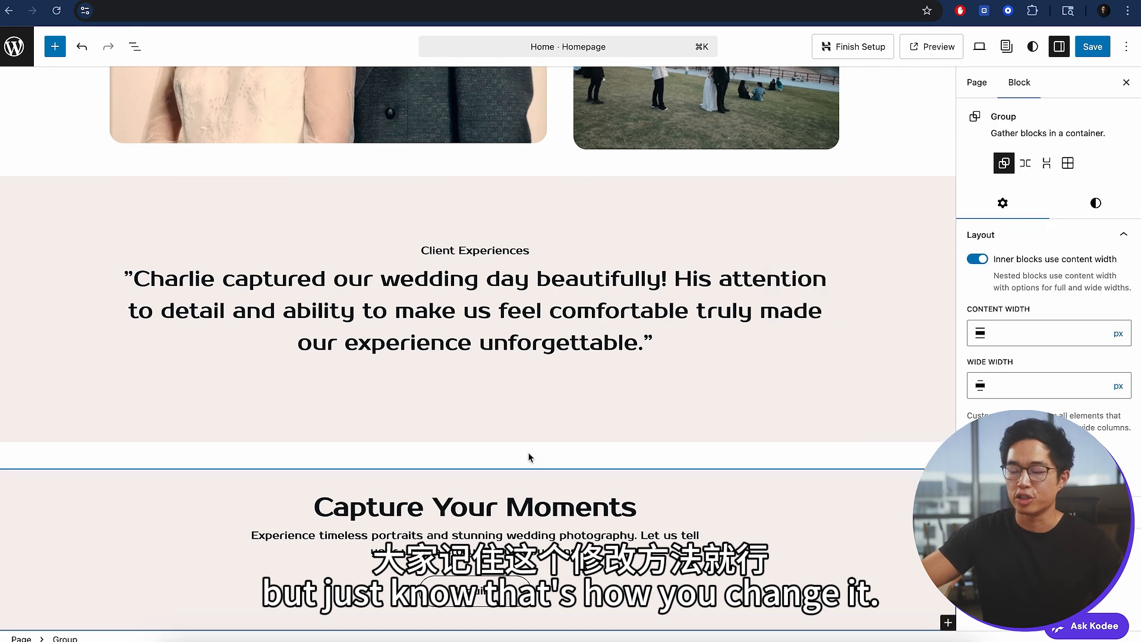
pyautogui.click(489, 443)
pyautogui.moveTo(479, 458)
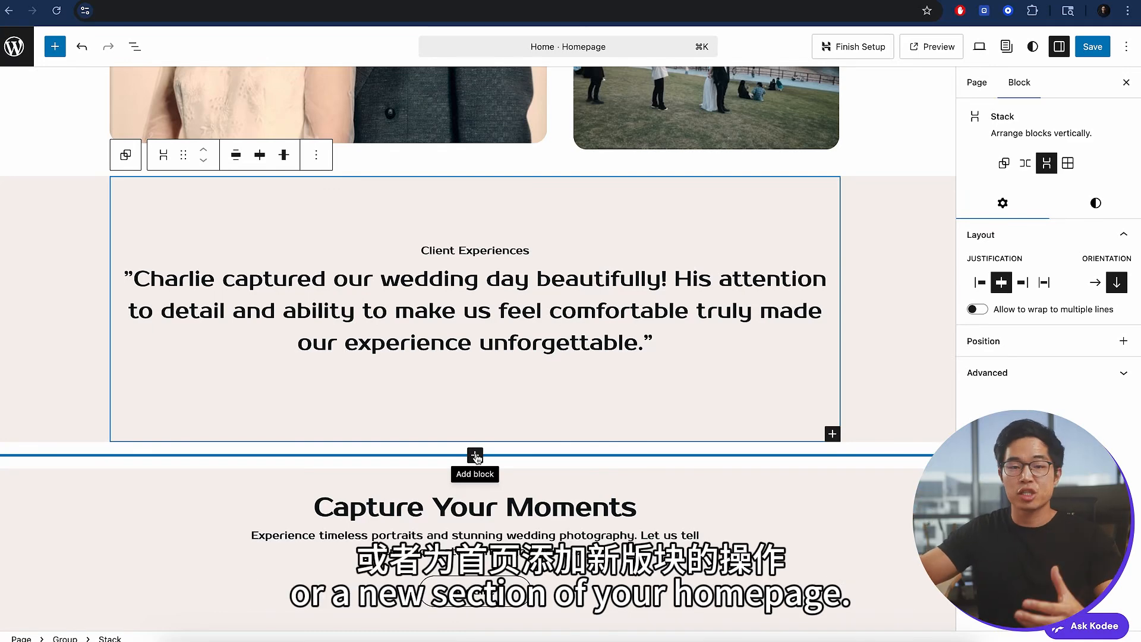
pyautogui.click(476, 456)
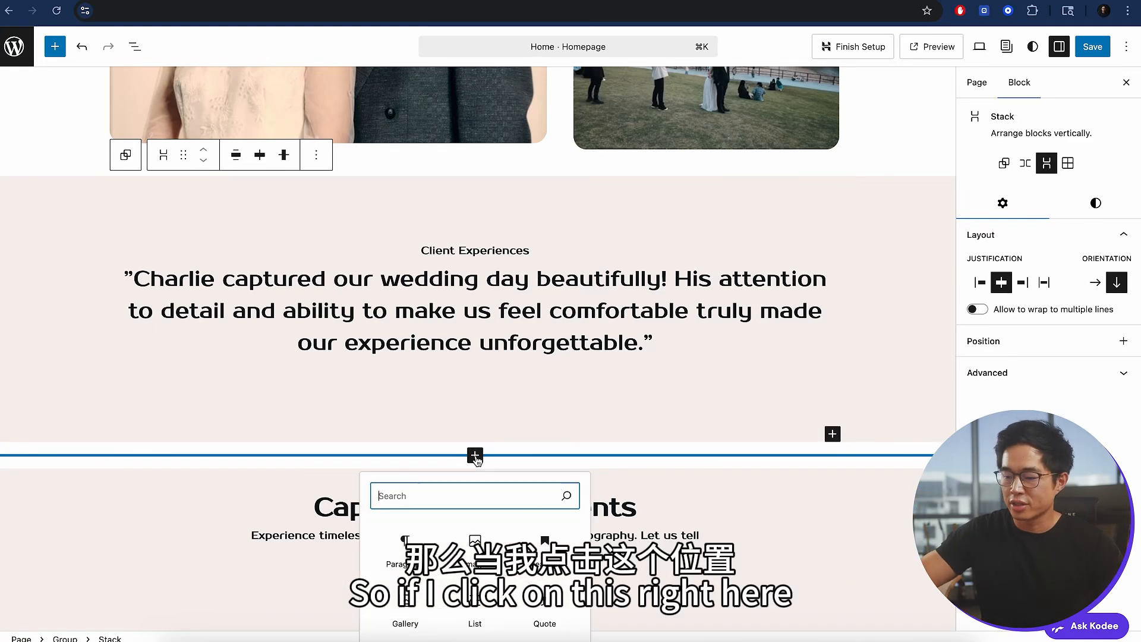
pyautogui.scroll(-1, 474, 538)
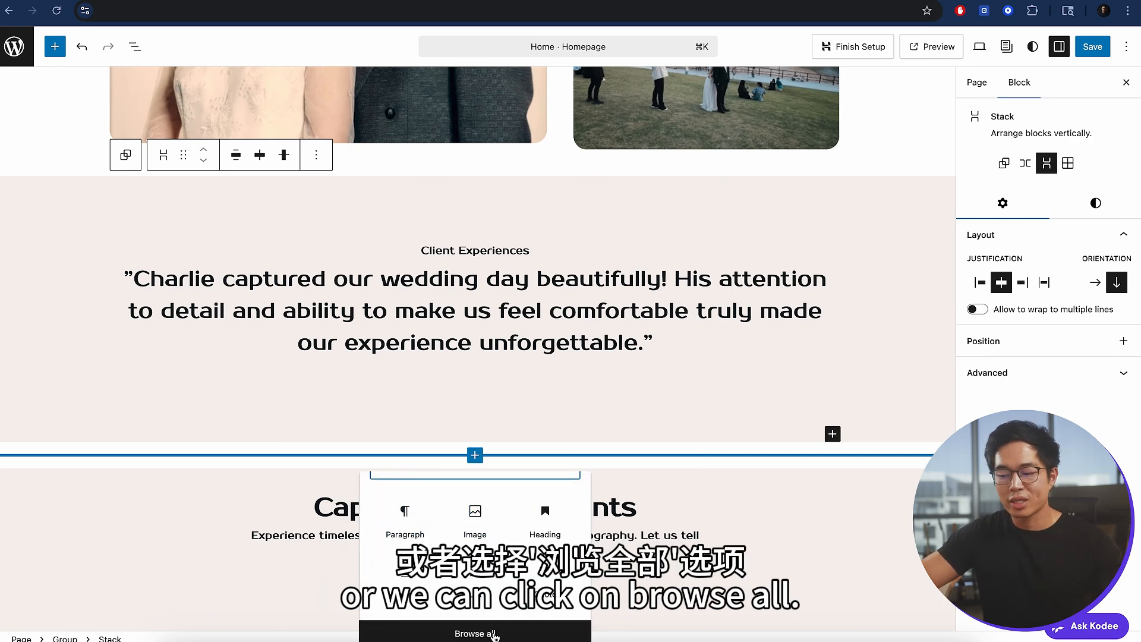
pyautogui.click(521, 633)
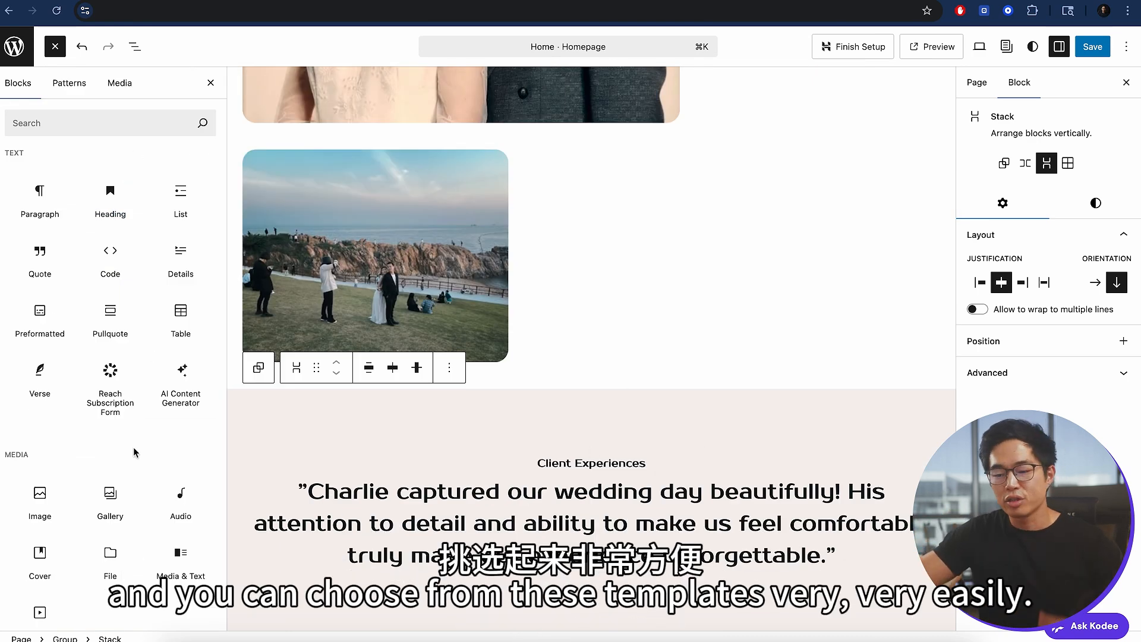
# Step: Examine the media, design, widget, theme and embed blocks offered in the block library
pyautogui.scroll(-3, 133, 452)
pyautogui.scroll(-4, 134, 451)
pyautogui.scroll(-1, 127, 509)
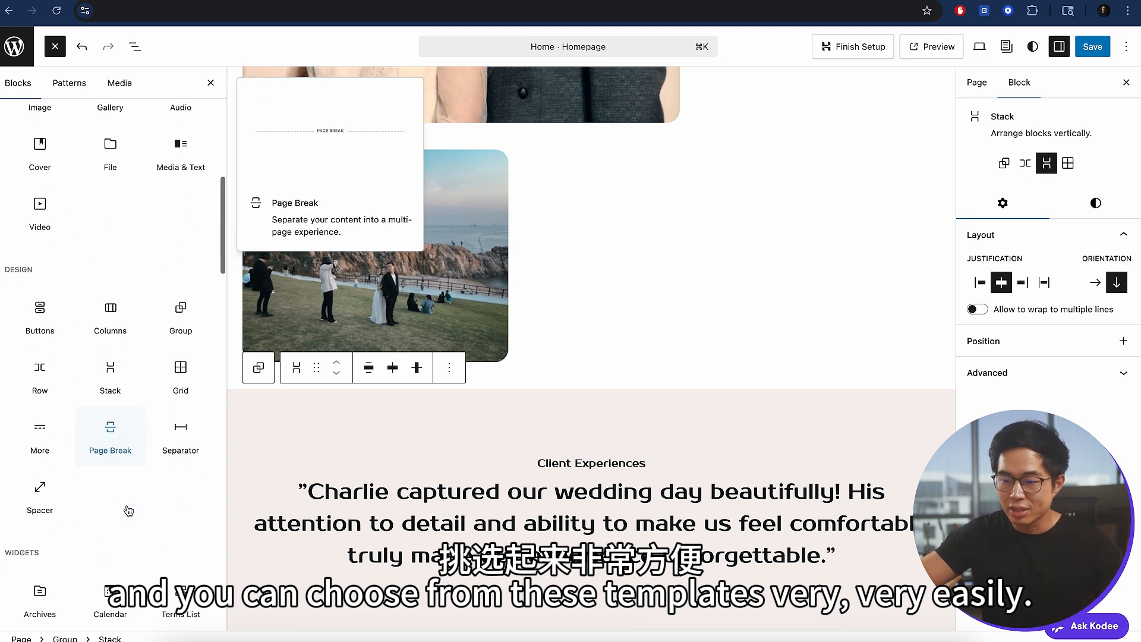
pyautogui.moveTo(41, 329)
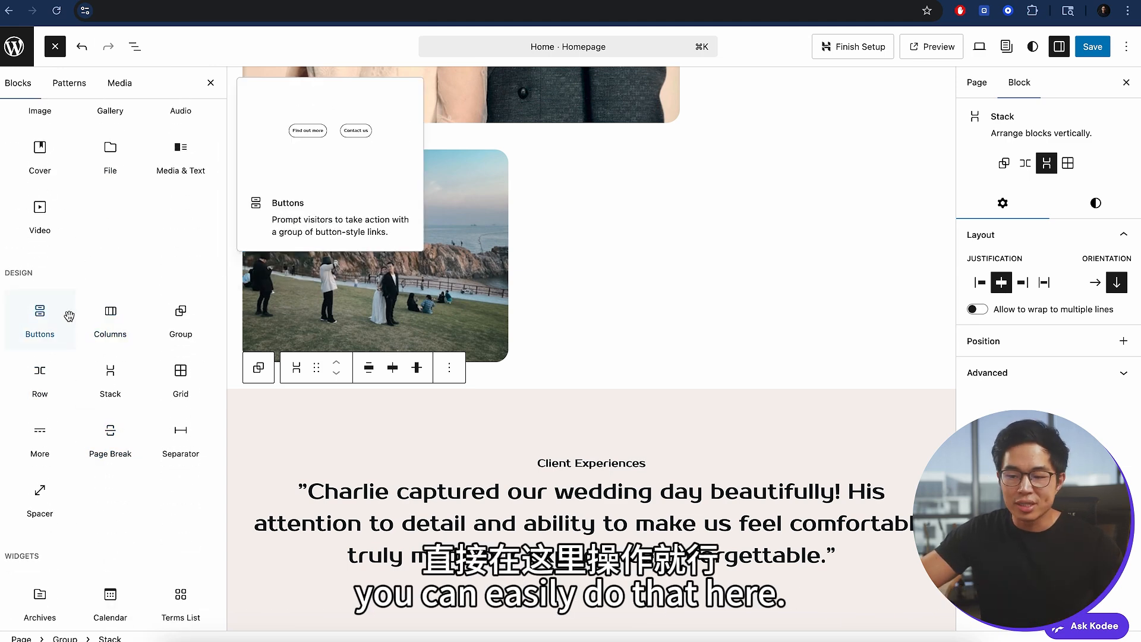
pyautogui.scroll(-6, 113, 454)
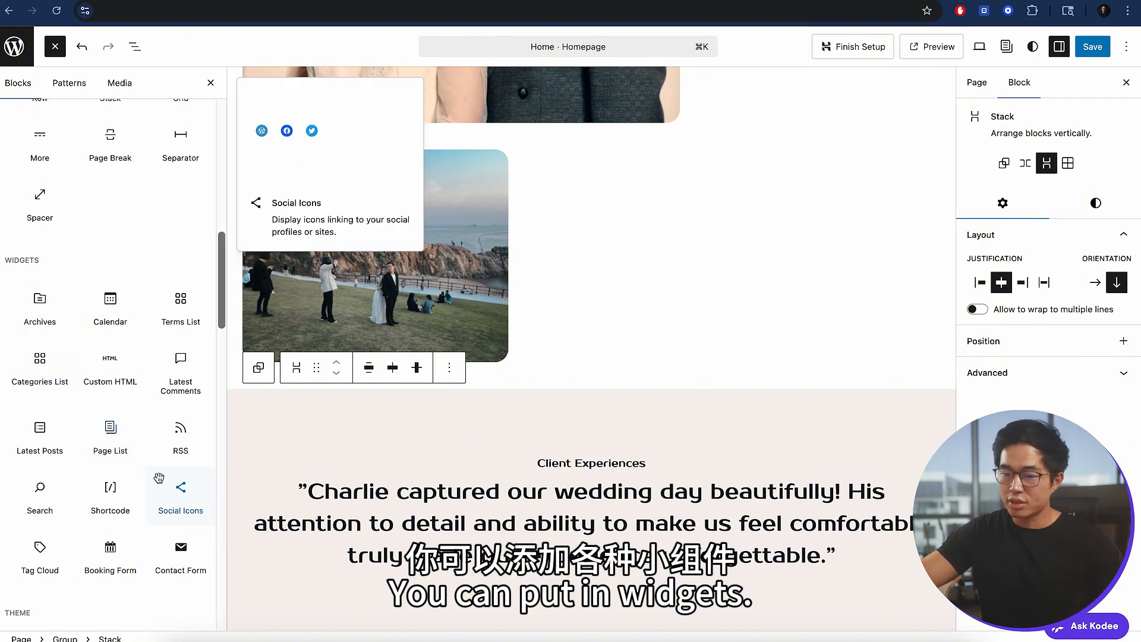
pyautogui.scroll(-20, 151, 463)
pyautogui.moveTo(134, 451)
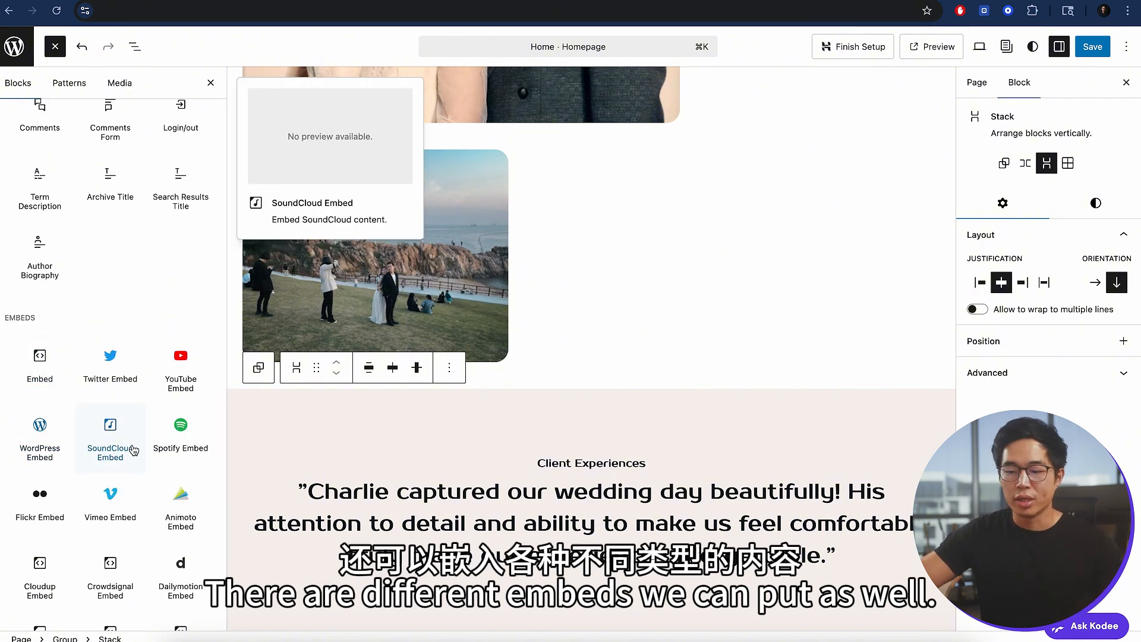
pyautogui.scroll(-2, 135, 451)
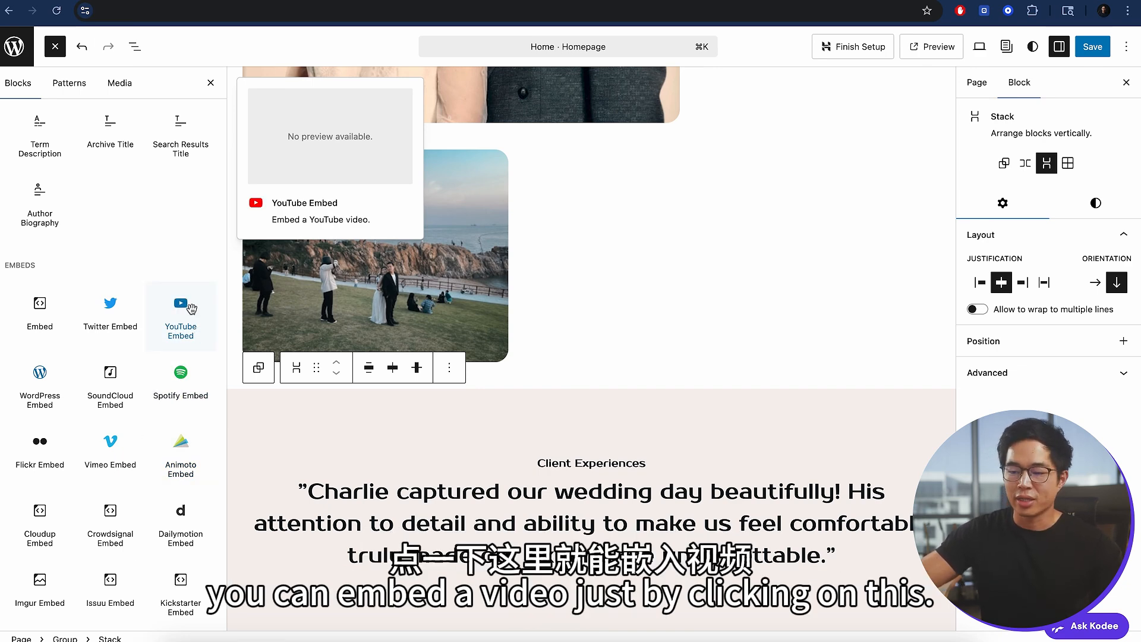
pyautogui.scroll(-10, 185, 317)
pyautogui.scroll(6, 204, 410)
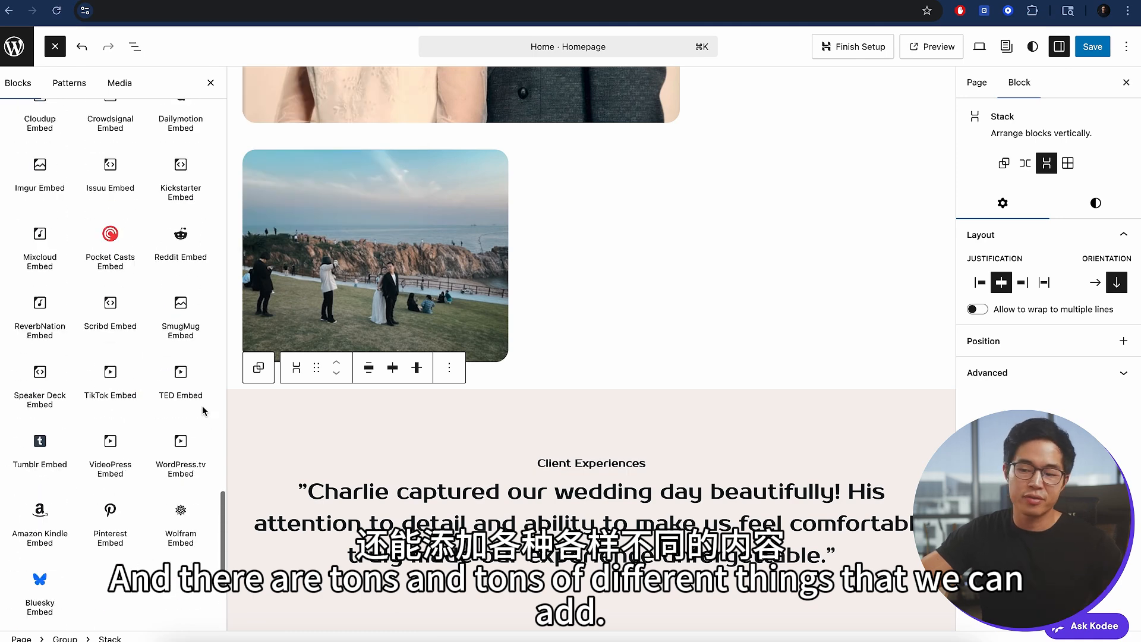
pyautogui.scroll(3, 204, 410)
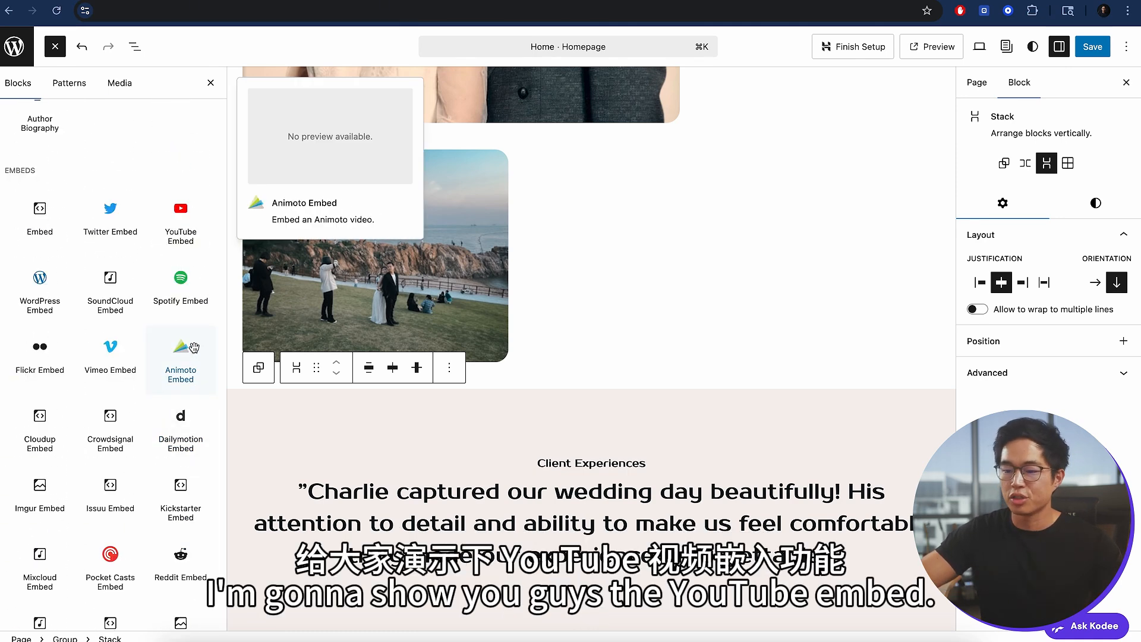
pyautogui.scroll(1, 178, 381)
pyautogui.click(180, 310)
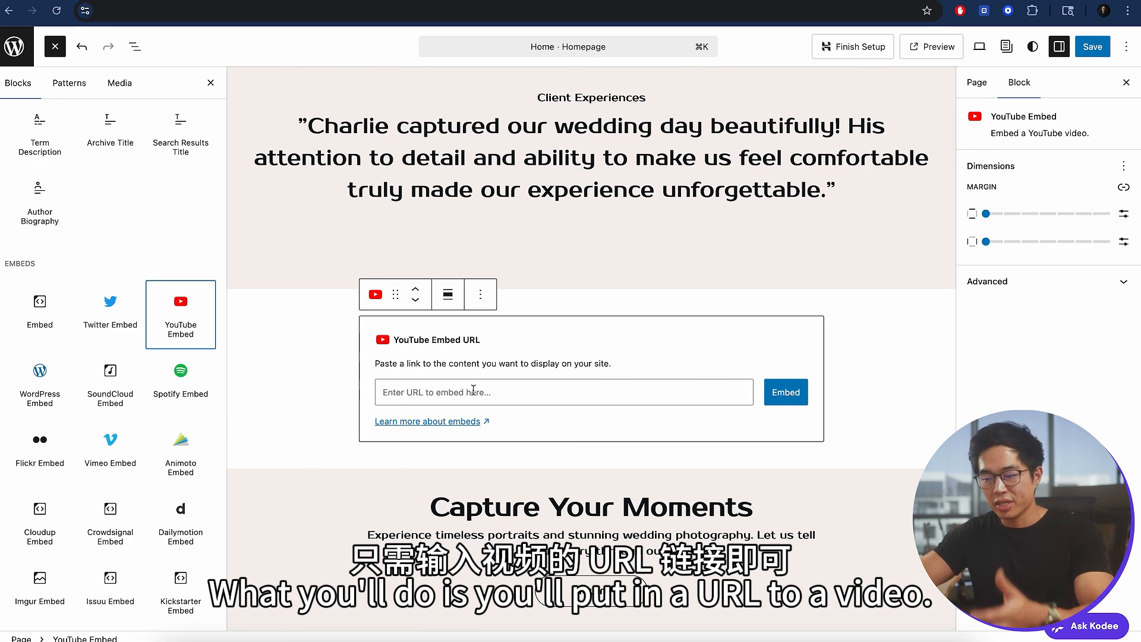
pyautogui.click(595, 395)
pyautogui.write('https://youtu.be/UbKQFqpRcio')
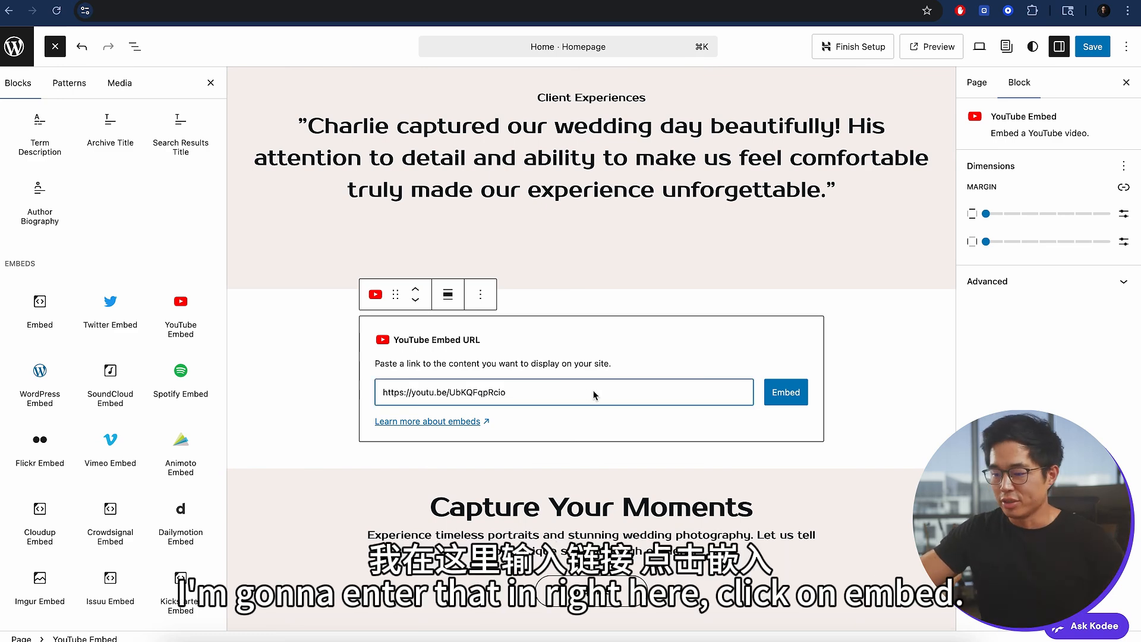
pyautogui.click(785, 393)
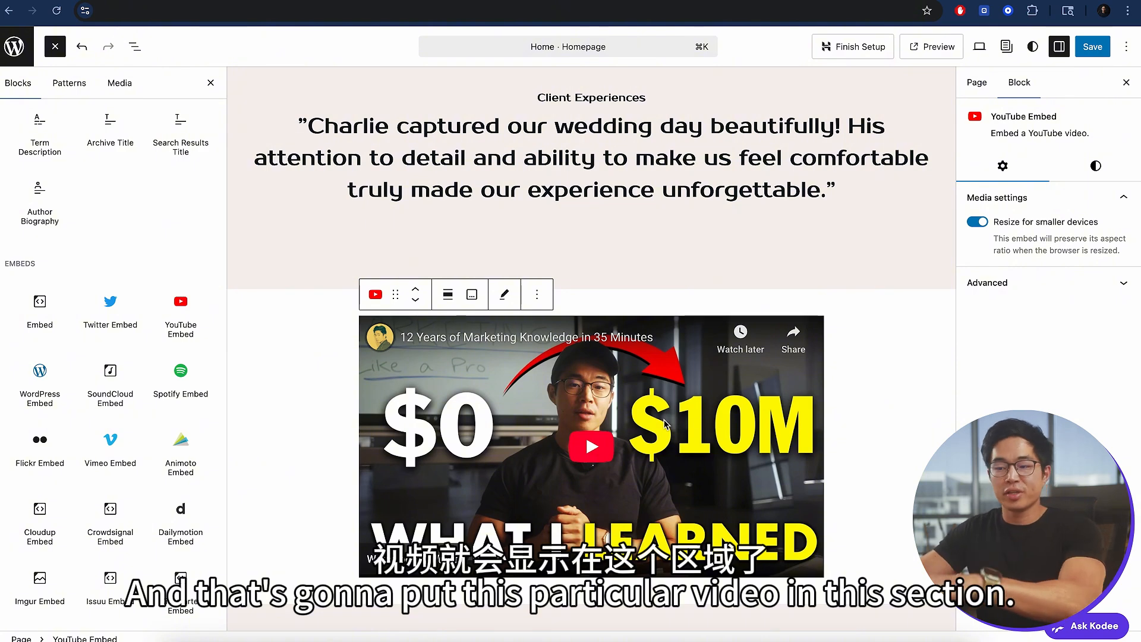
pyautogui.scroll(-2, 665, 423)
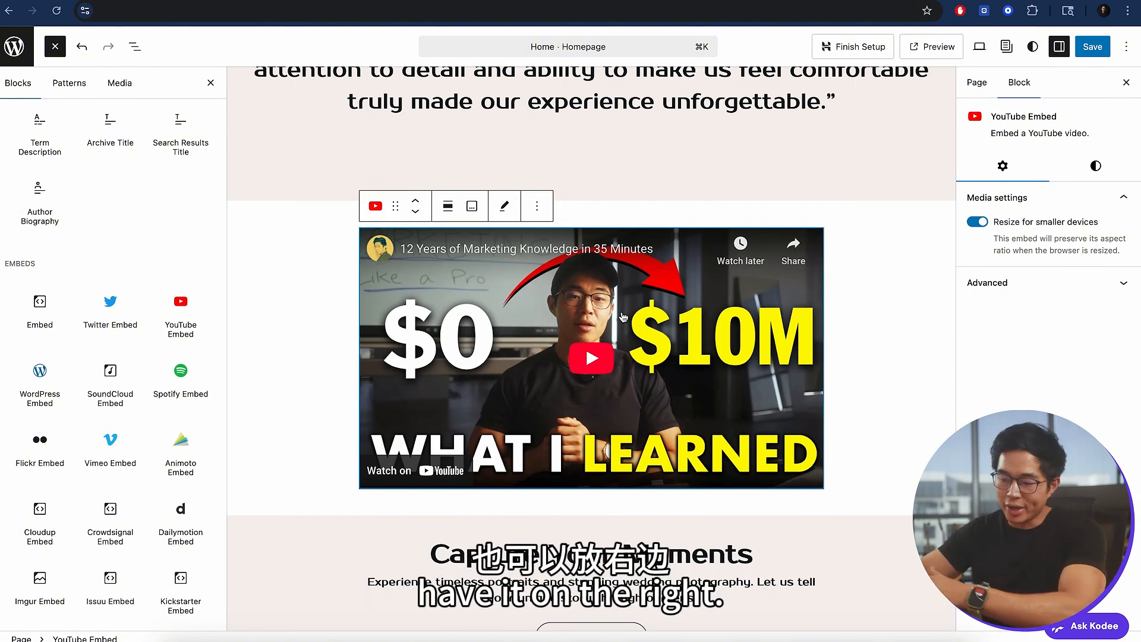
pyautogui.scroll(-1, 693, 343)
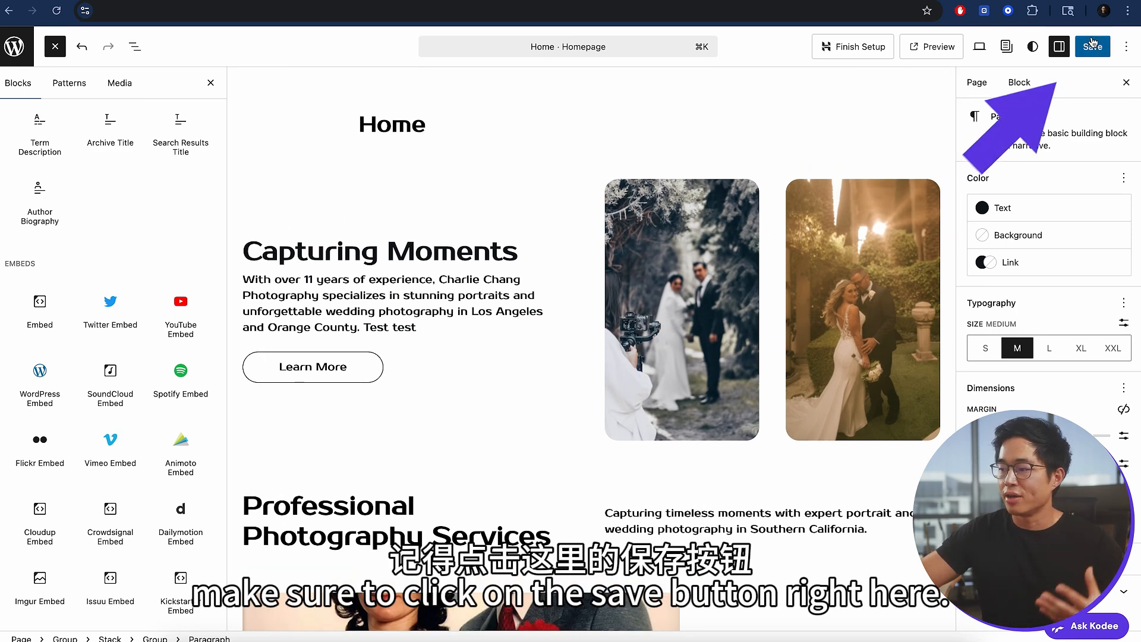
# Step: Save the home page changes and leave the editor for the site's Design overview
pyautogui.click(1093, 47)
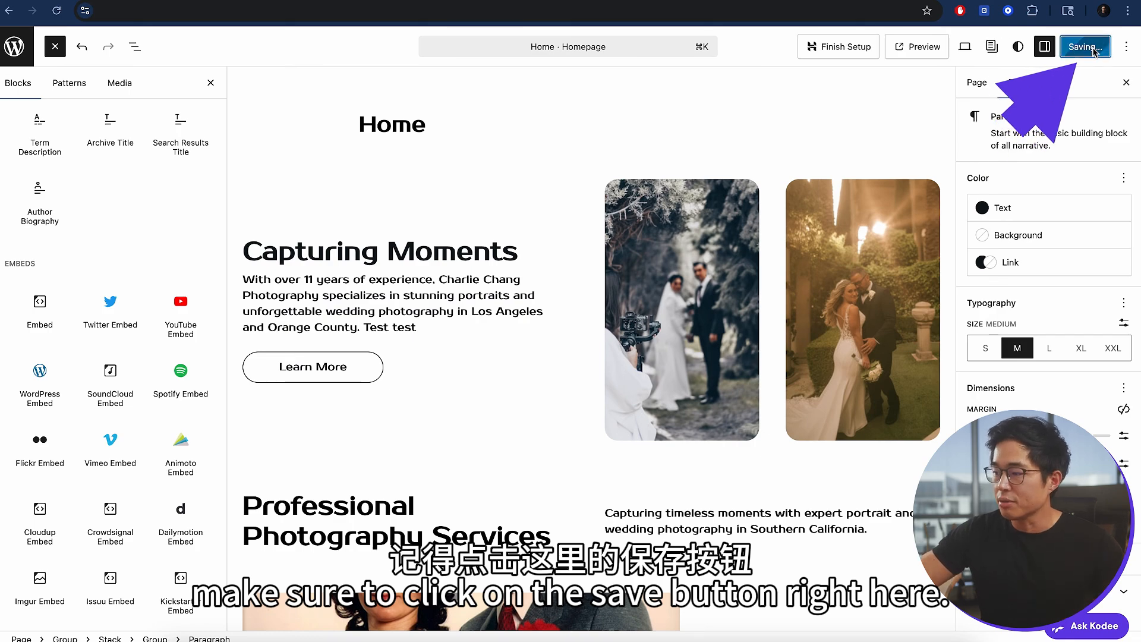
pyautogui.click(15, 49)
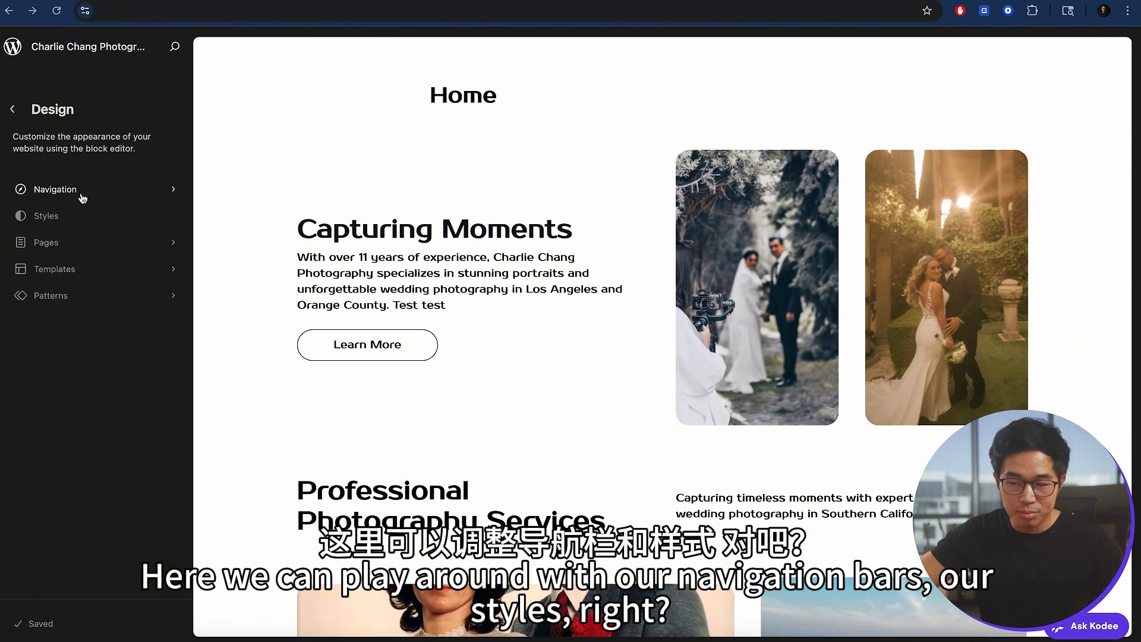
# Step: Check the site-wide Styles options and select the About page from the list of pages
pyautogui.click(72, 226)
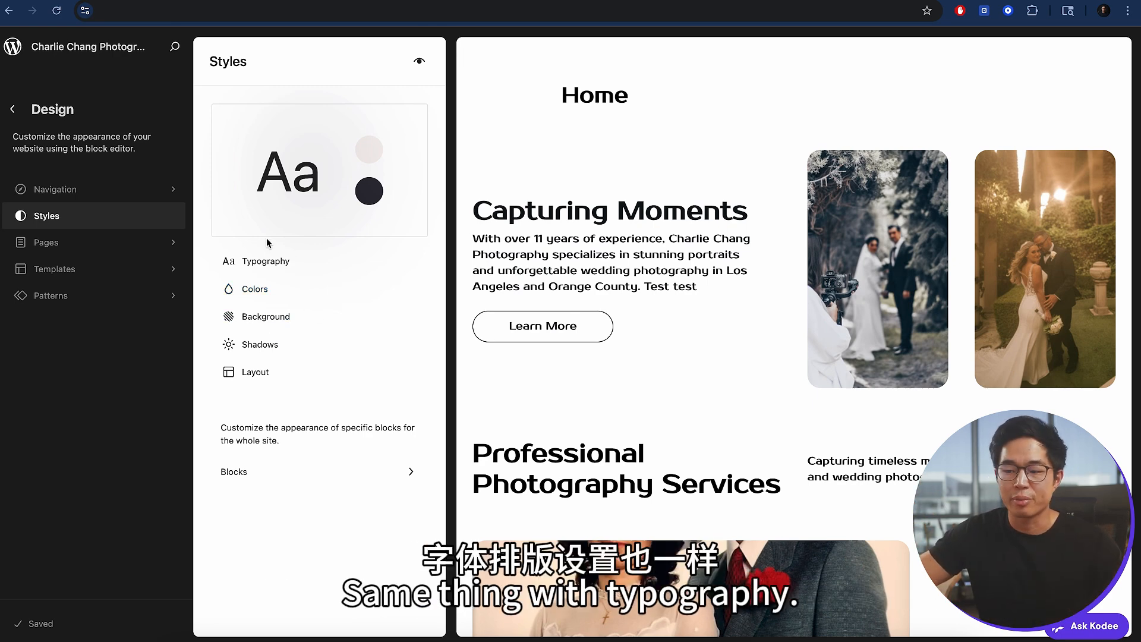
pyautogui.click(102, 244)
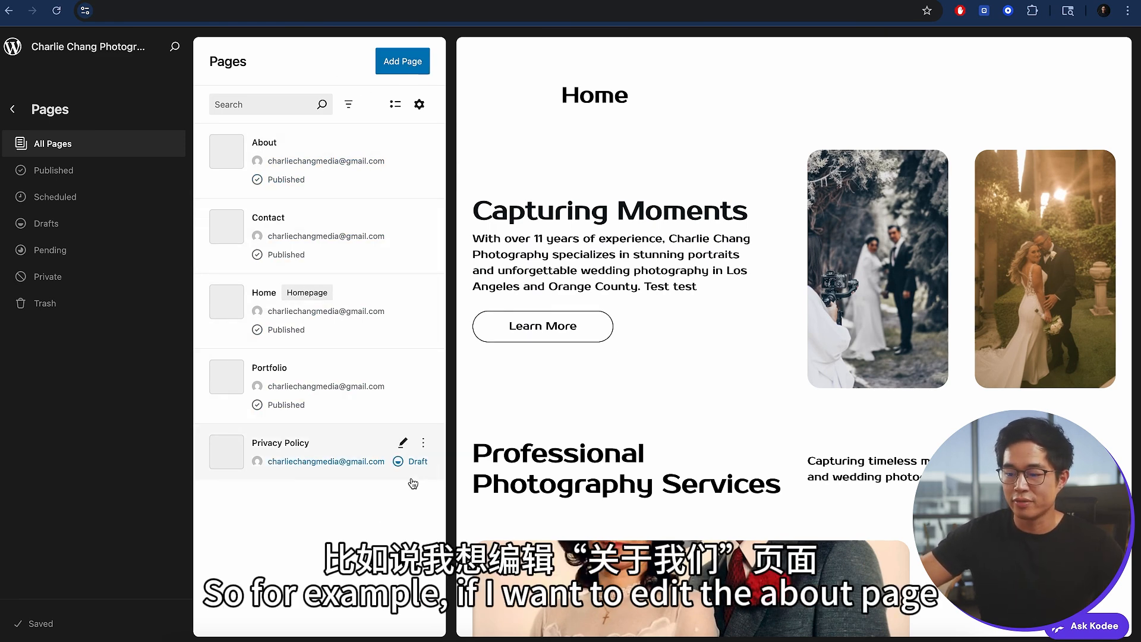
pyautogui.click(308, 141)
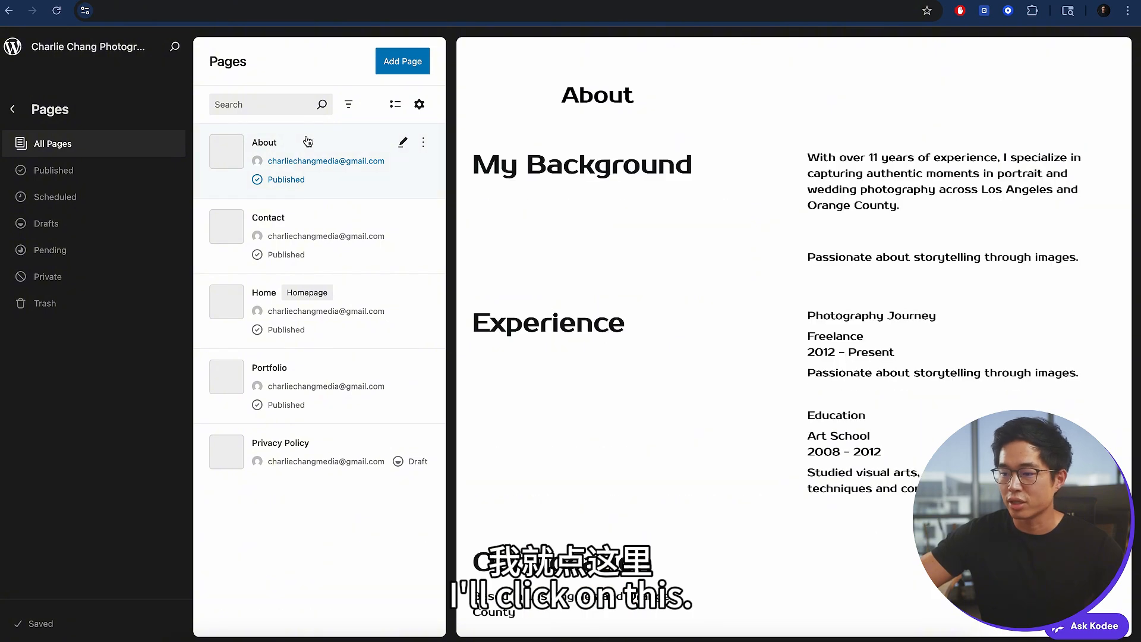
# Step: Delete the column containing the Google Maps iframe beside Our Location on the About page
pyautogui.scroll(-4, 713, 255)
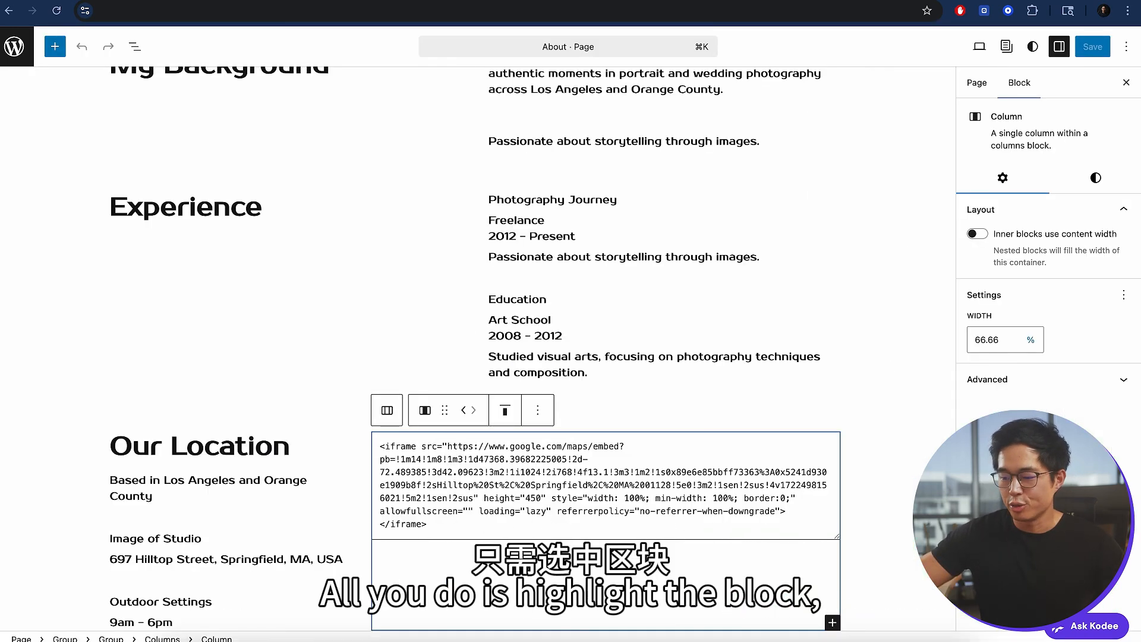
pyautogui.click(538, 410)
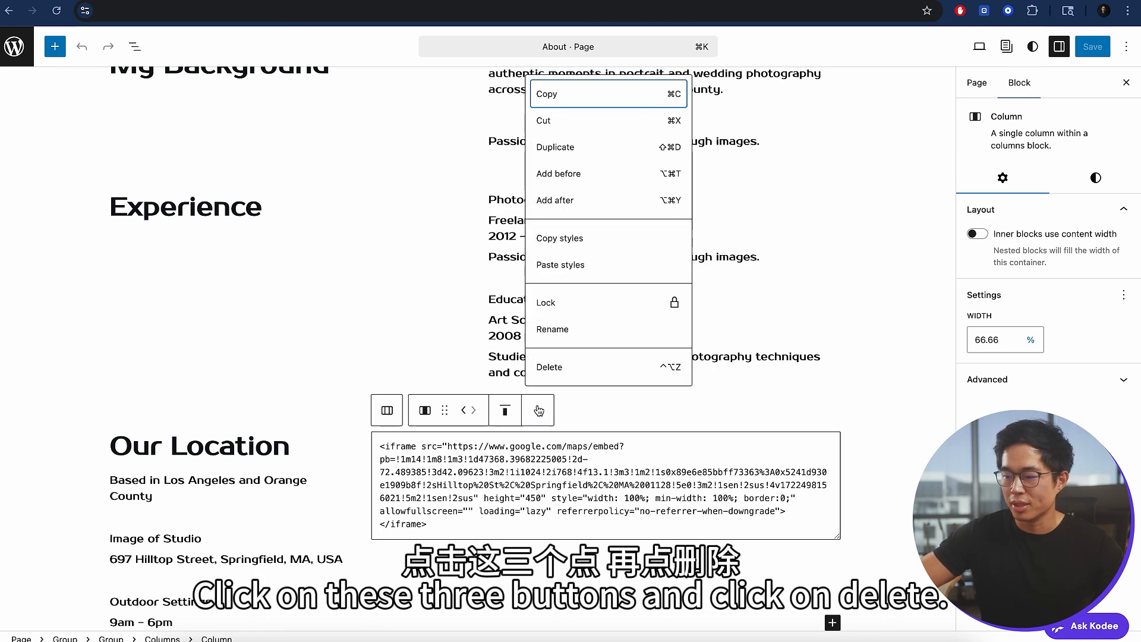
pyautogui.click(574, 375)
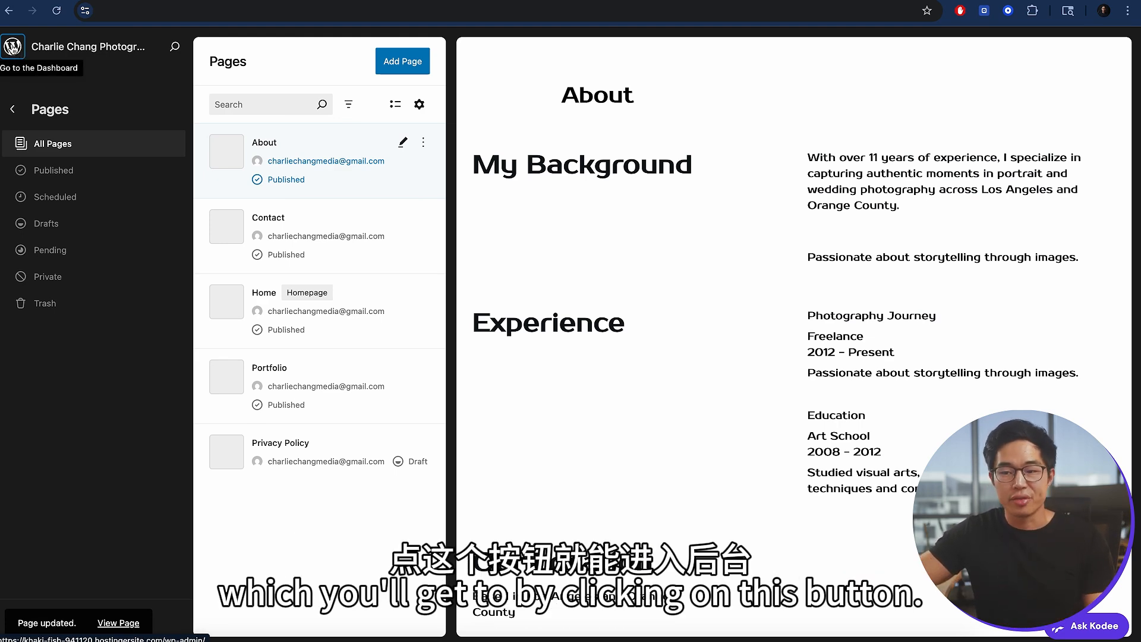
# Step: Return to the WordPress dashboard and review Hostinger's Onboarding page, including the site setup checklist and the Learn WordPress videos
pyautogui.click(13, 47)
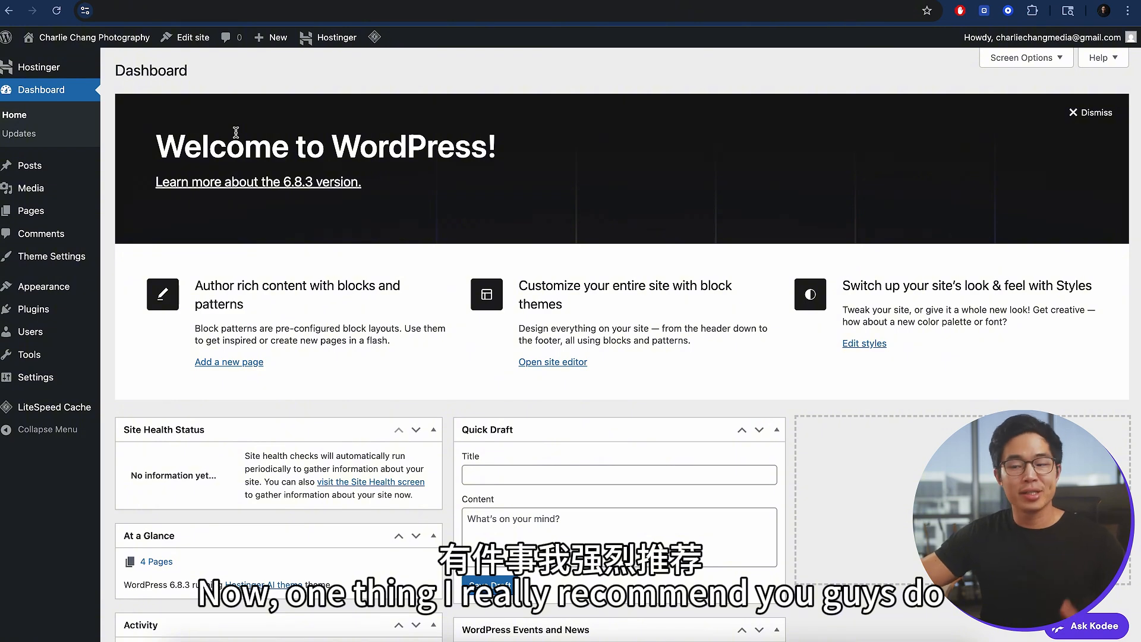
pyautogui.moveTo(39, 76)
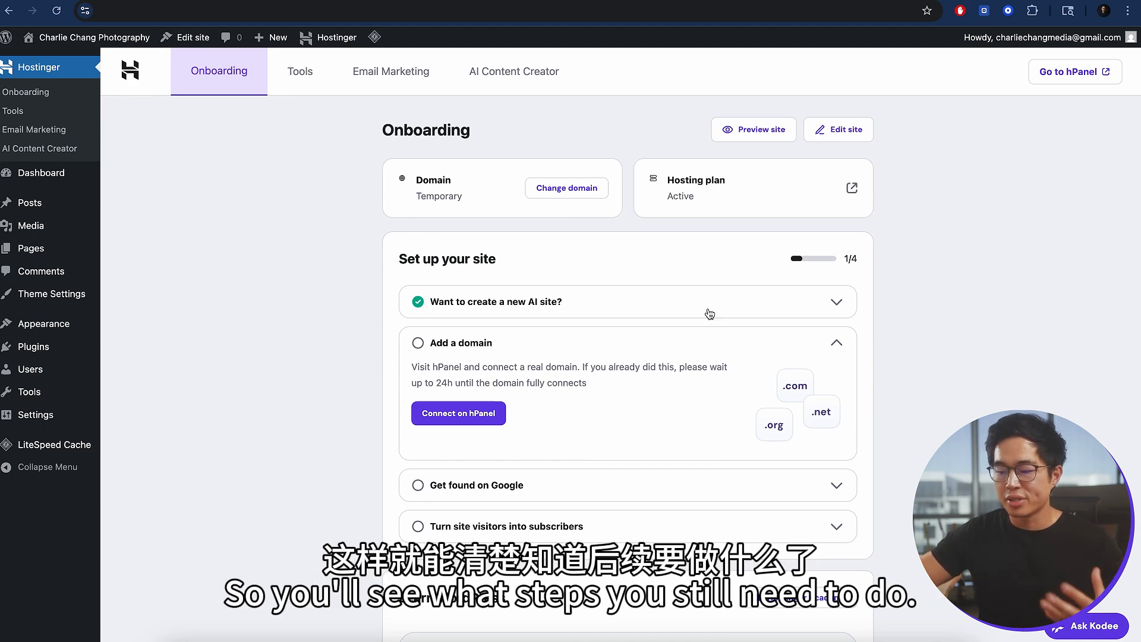
pyautogui.scroll(-1, 344, 424)
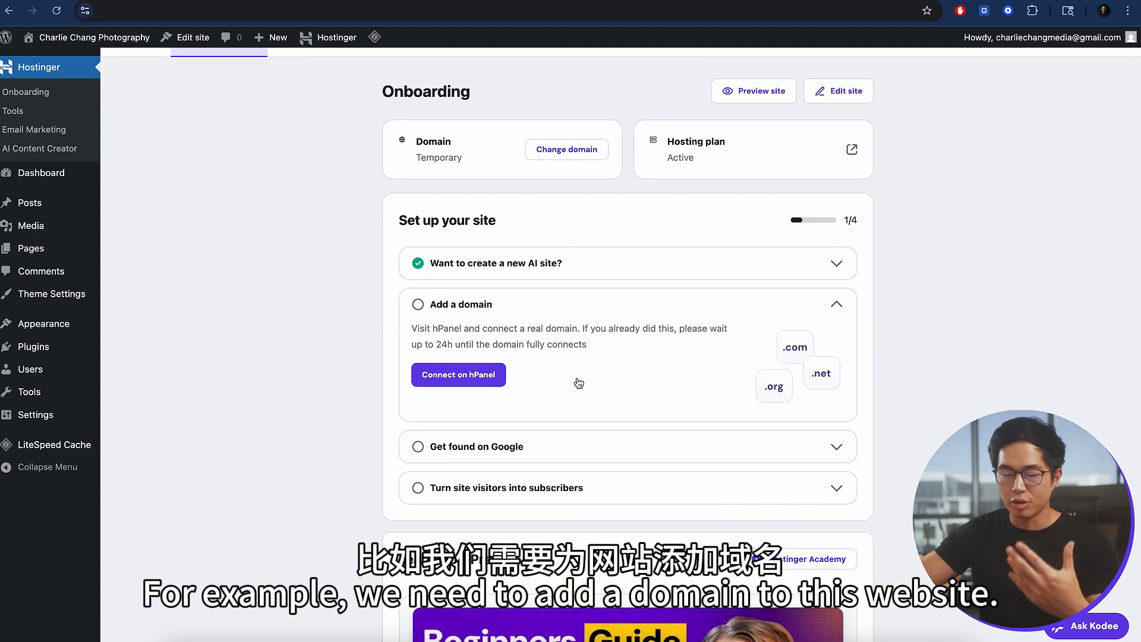
pyautogui.scroll(-6, 344, 397)
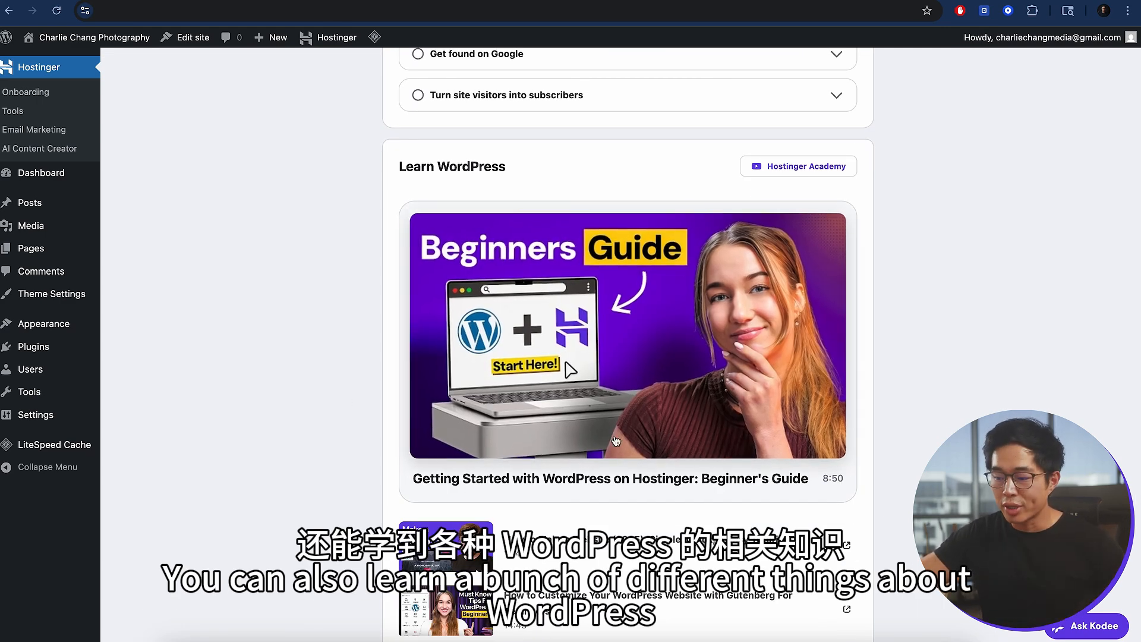
pyautogui.scroll(-4, 605, 478)
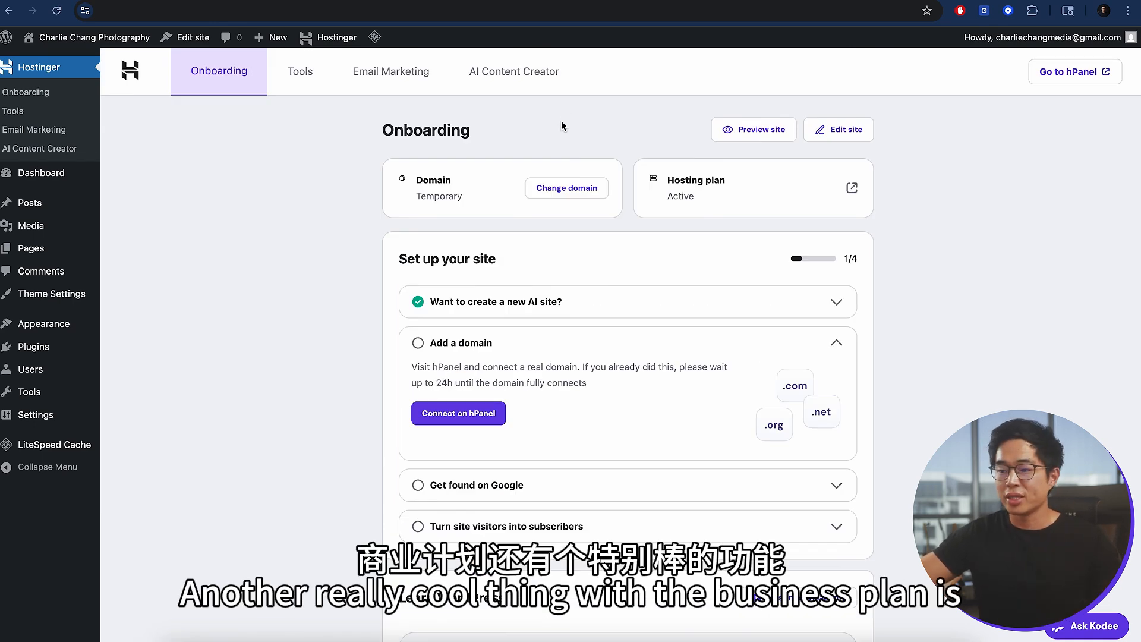
# Step: Set up the AI Content Creator for Pages content with Neutral and Friendly tones of voice and Medium length
pyautogui.click(557, 85)
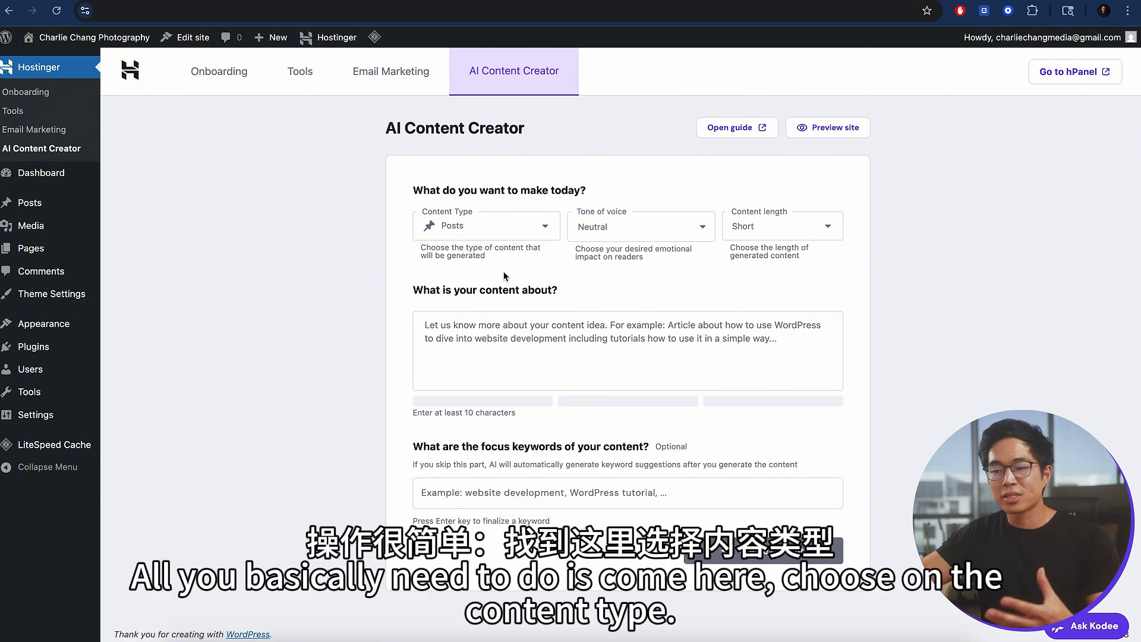
pyautogui.click(525, 232)
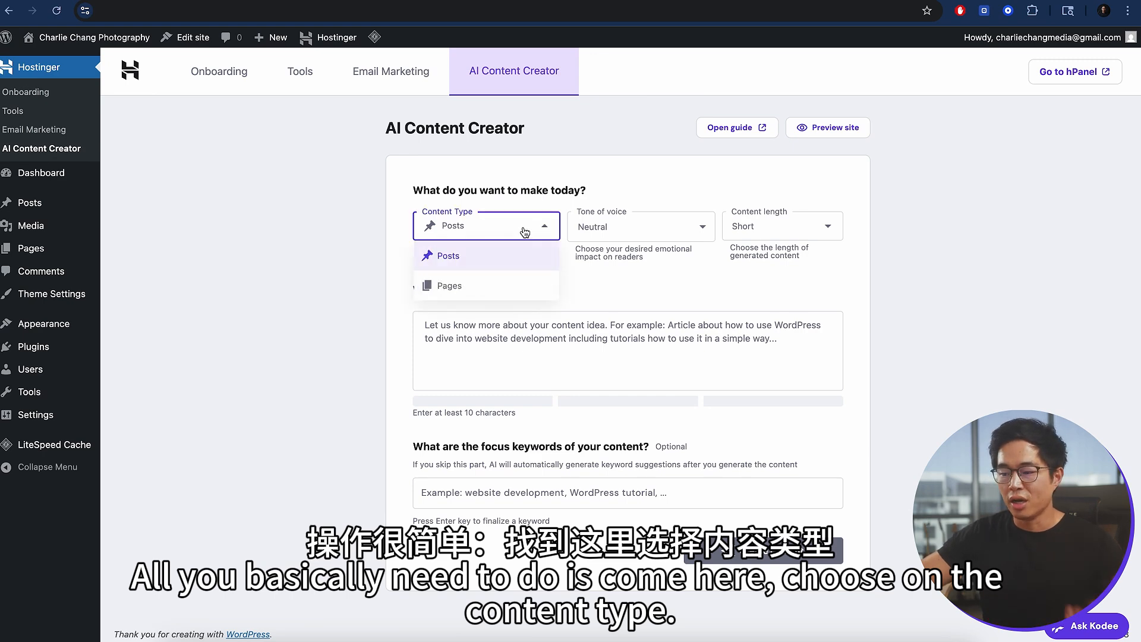
pyautogui.click(469, 288)
pyautogui.click(658, 231)
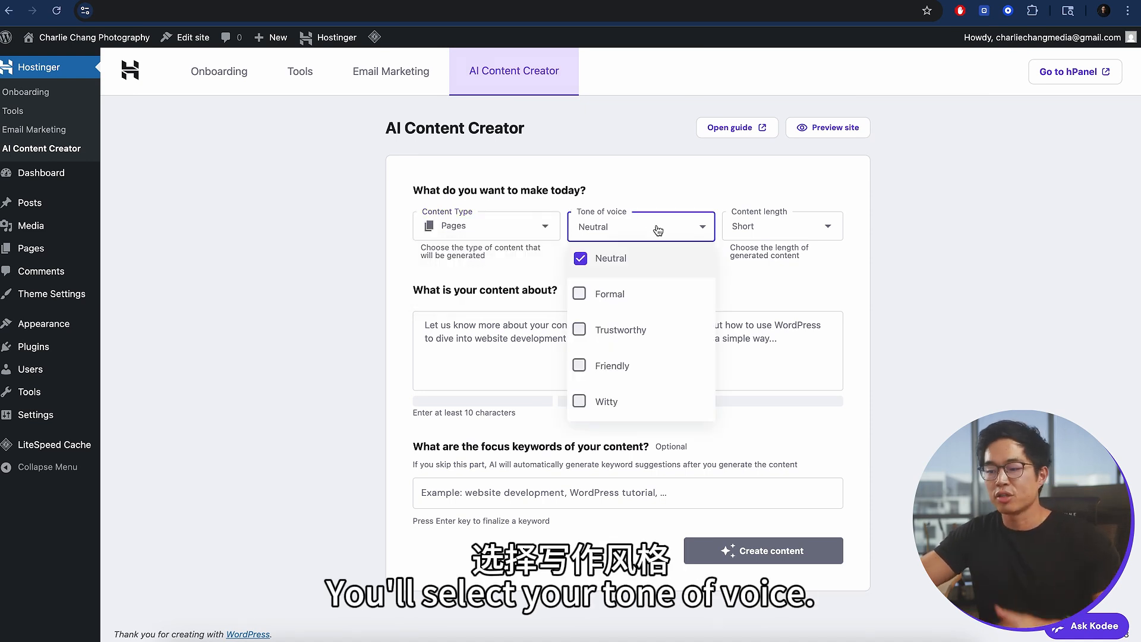
pyautogui.click(580, 365)
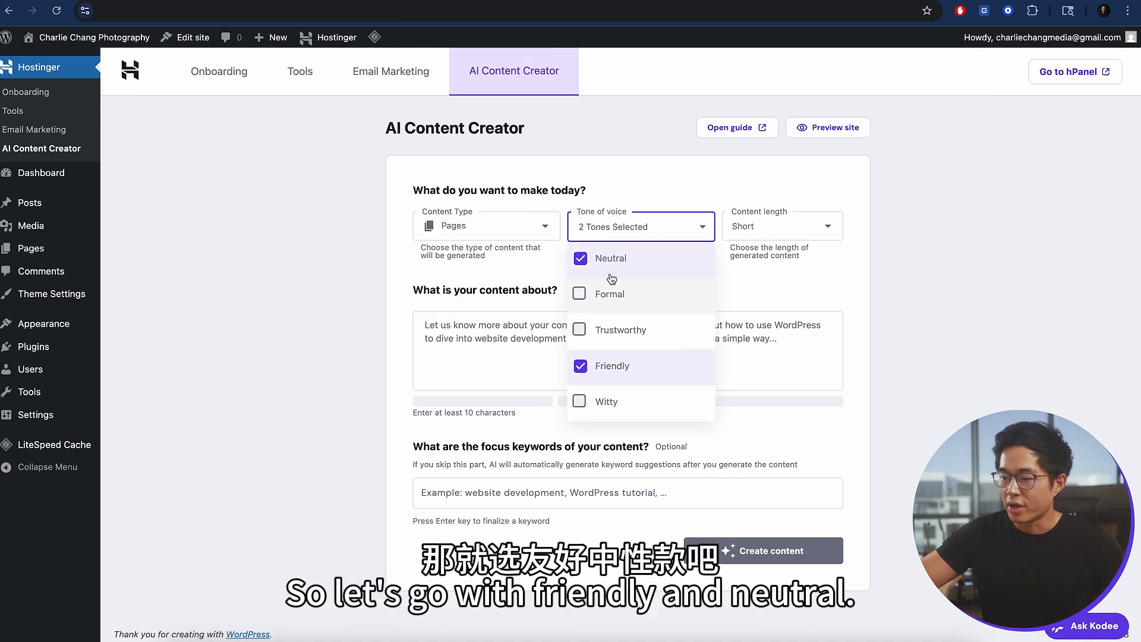
pyautogui.click(985, 287)
pyautogui.click(797, 233)
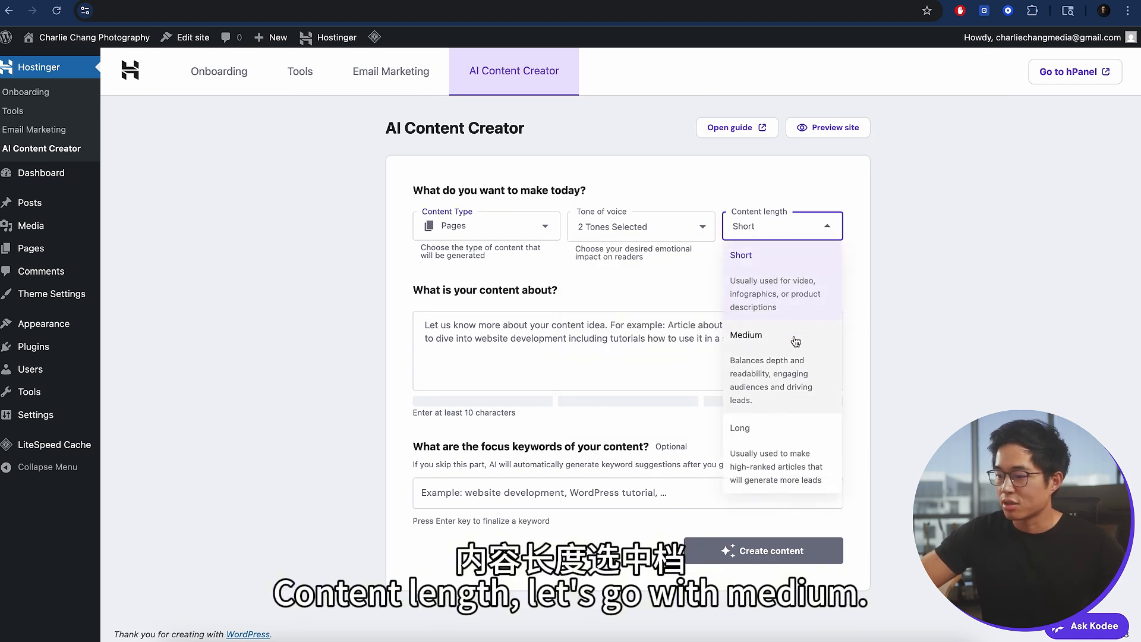
pyautogui.click(788, 364)
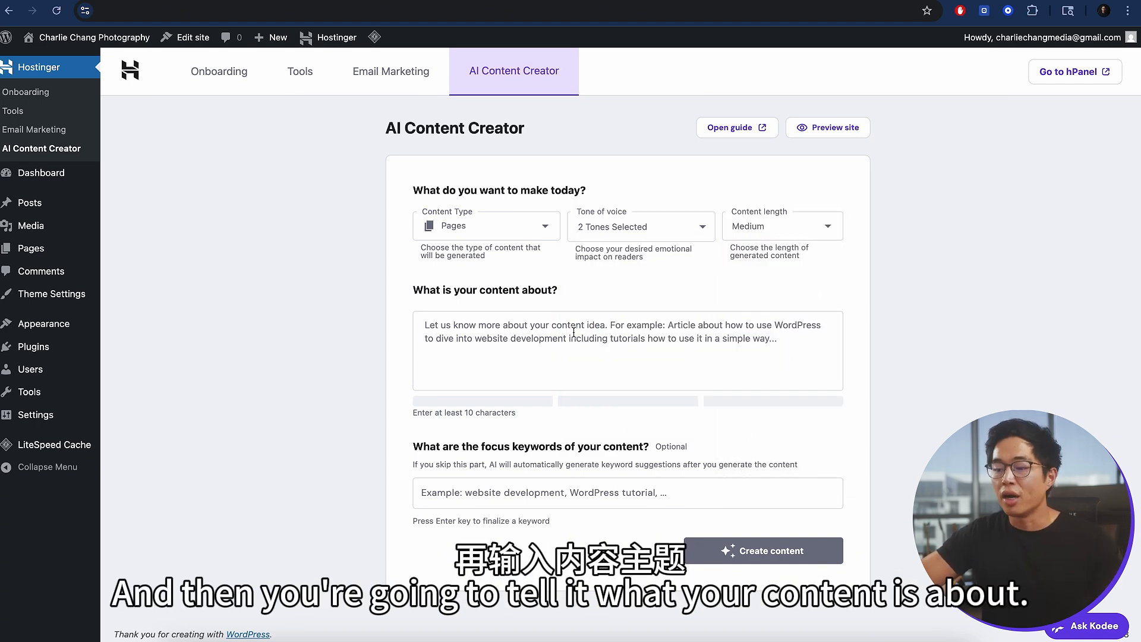
# Step: Describe an about me page covering the photographer's name, 11 years of photography, Los Angeles, Sony and Canon cameras and hobbies, and generate the content
pyautogui.click(574, 333)
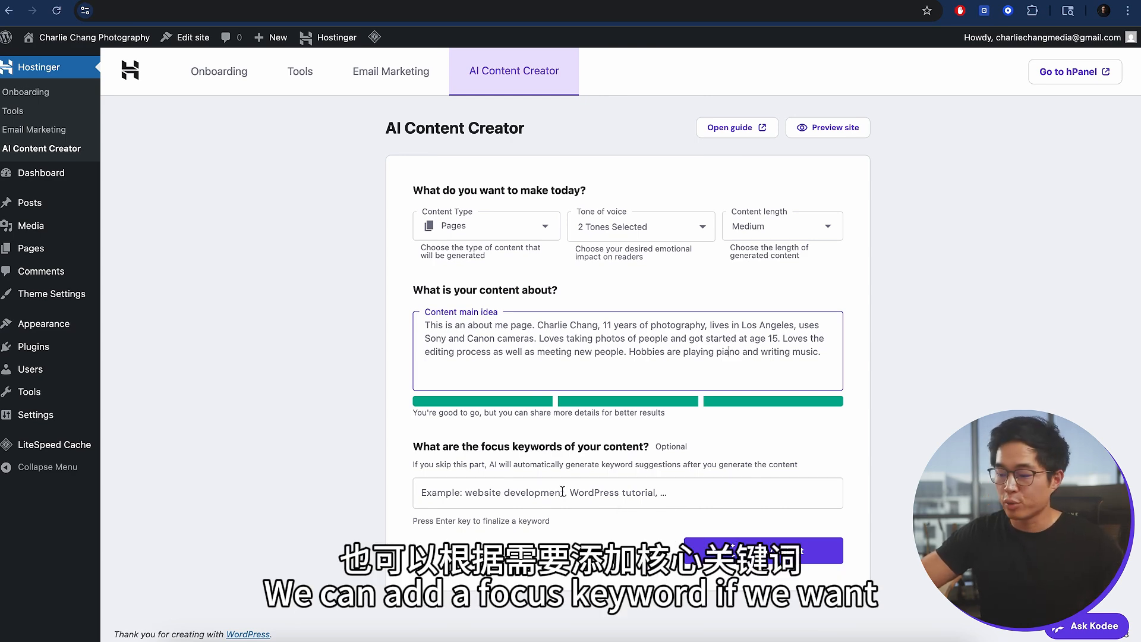
pyautogui.click(787, 552)
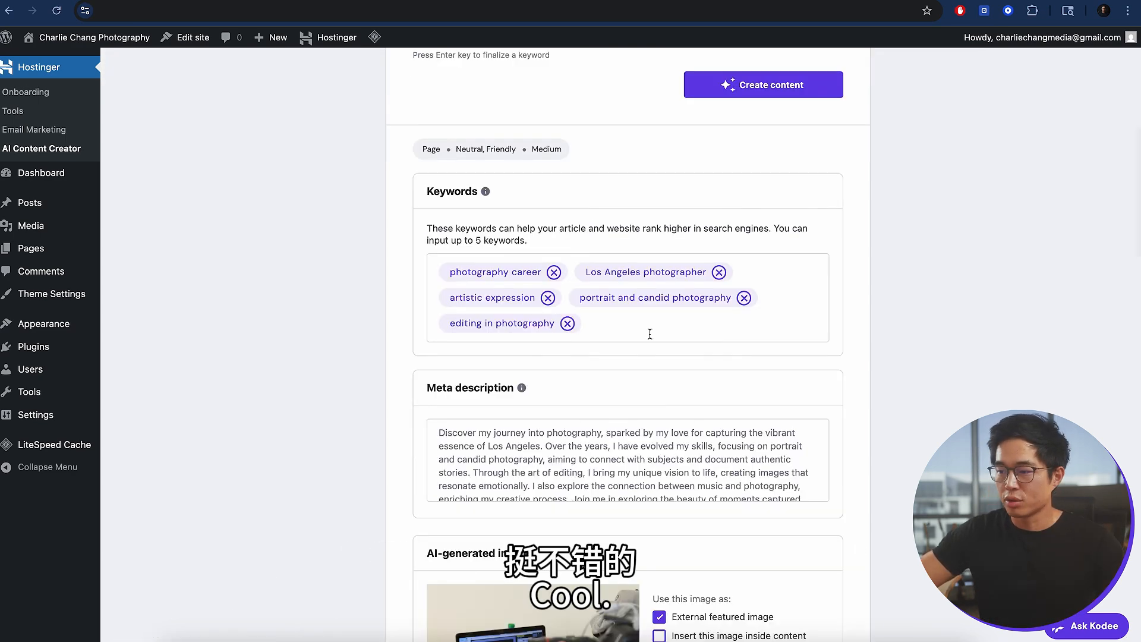
# Step: Review the generated keywords, meta description, image and article, and publish the content as a page
pyautogui.scroll(-2, 633, 323)
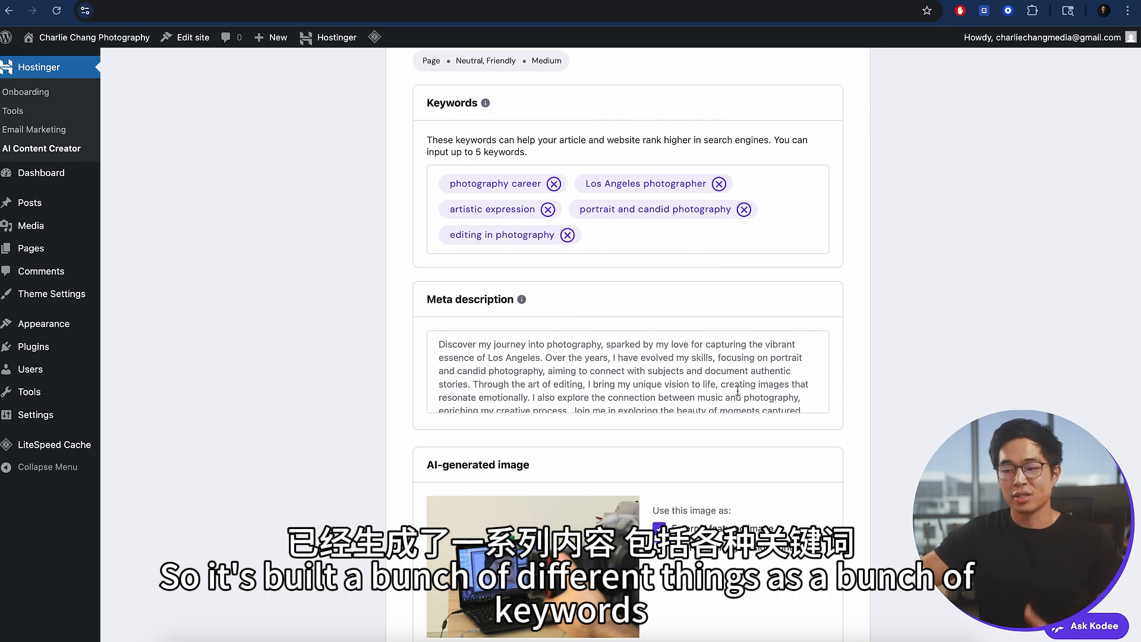
pyautogui.scroll(-2, 738, 391)
pyautogui.scroll(-5, 762, 453)
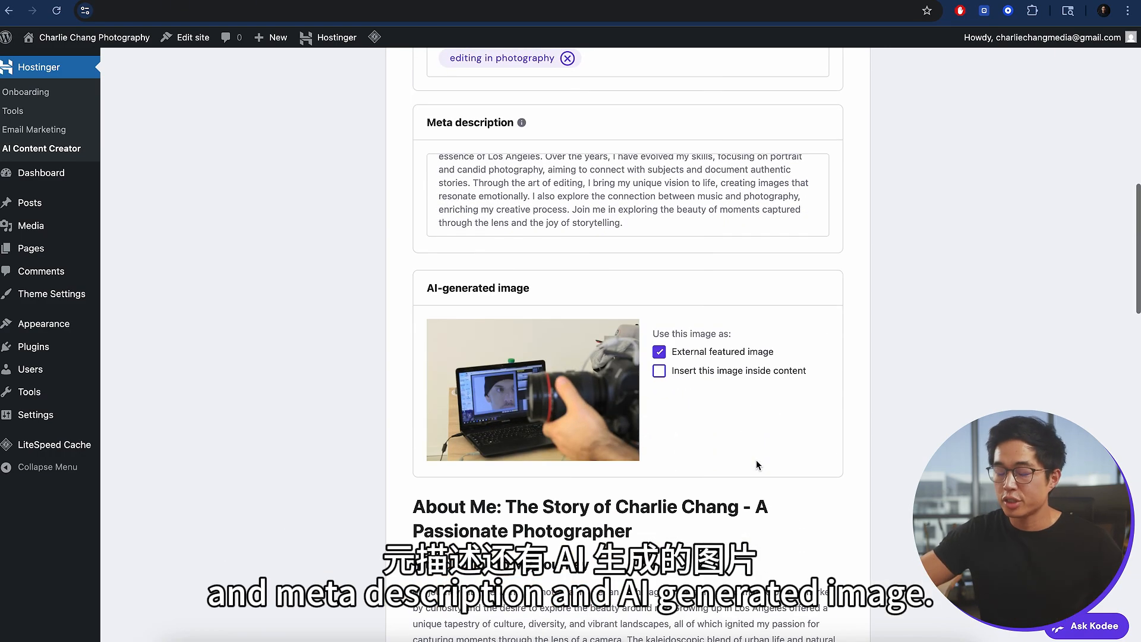
pyautogui.scroll(-3, 758, 465)
pyautogui.scroll(-5, 758, 464)
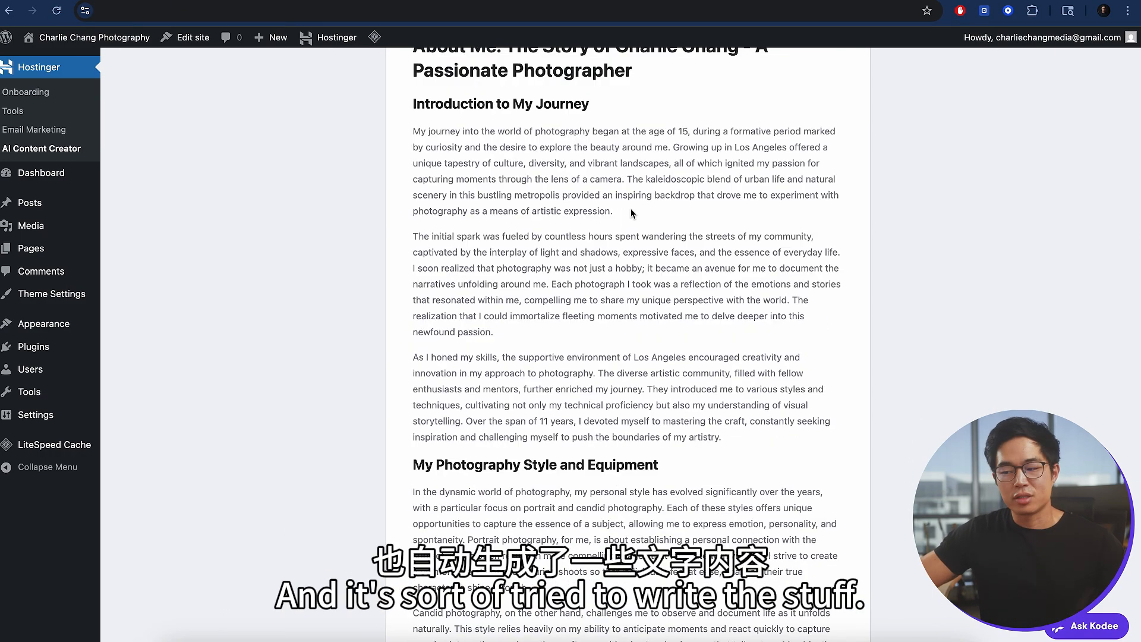
pyautogui.scroll(-3, 632, 213)
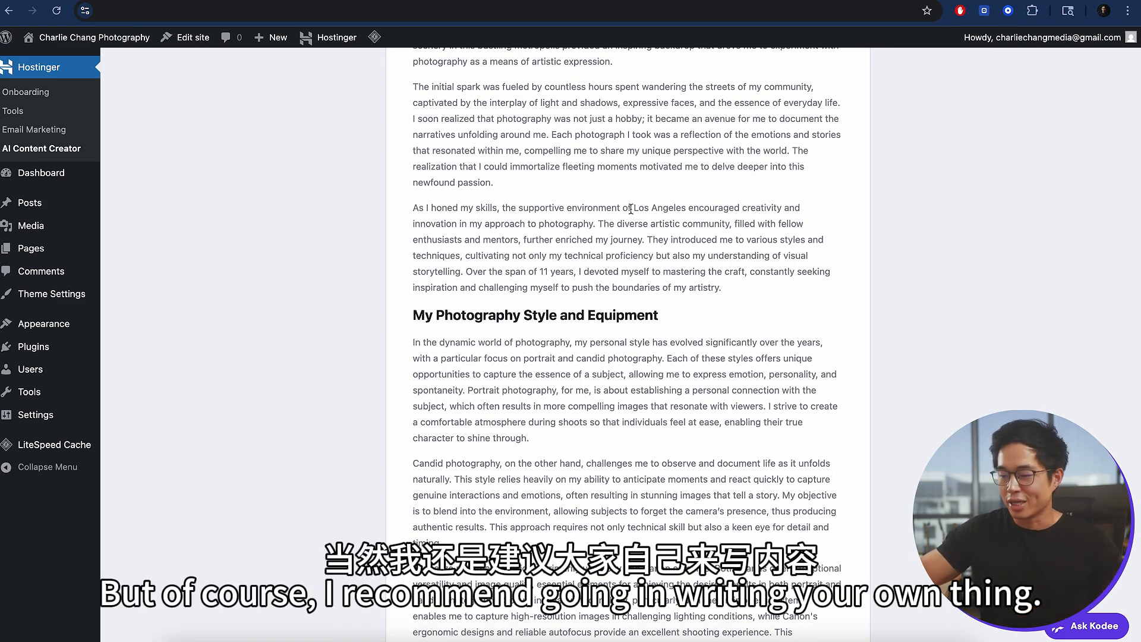
pyautogui.scroll(-1, 631, 210)
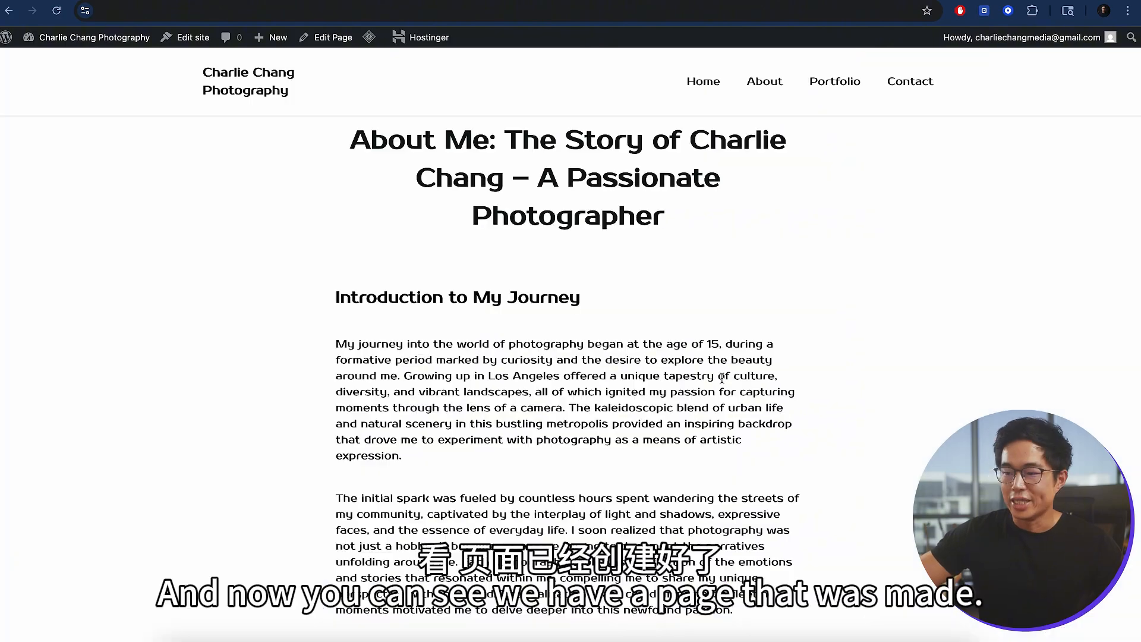
pyautogui.scroll(-10, 598, 247)
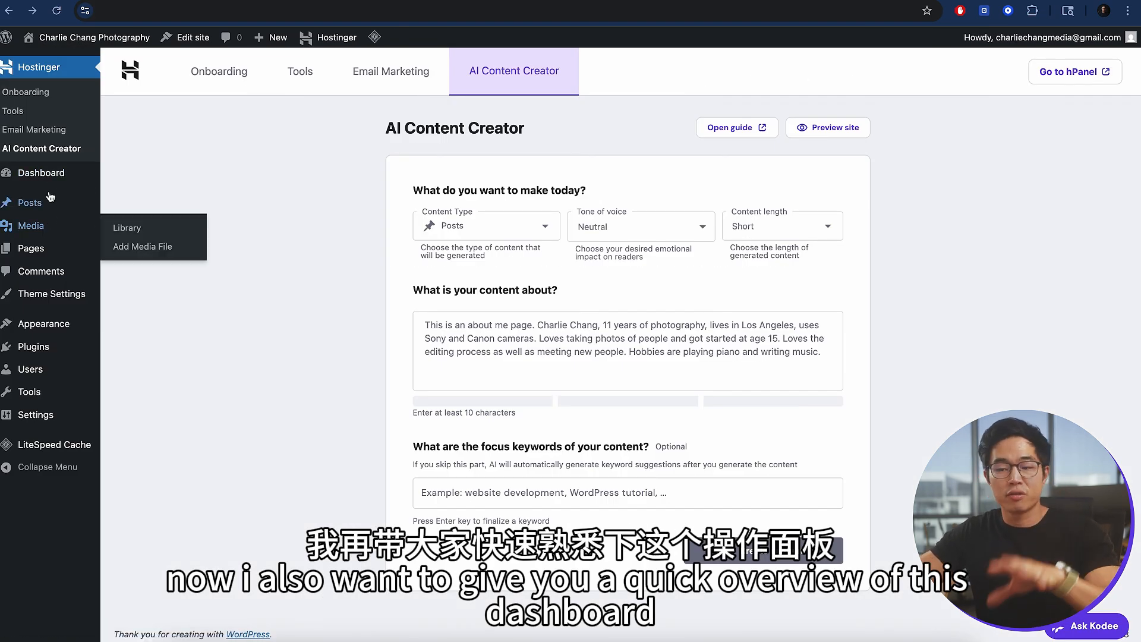
# Step: Look over the dashboard's Media and Posts sections and the site's list of pages
pyautogui.moveTo(76, 239)
pyautogui.moveTo(53, 203)
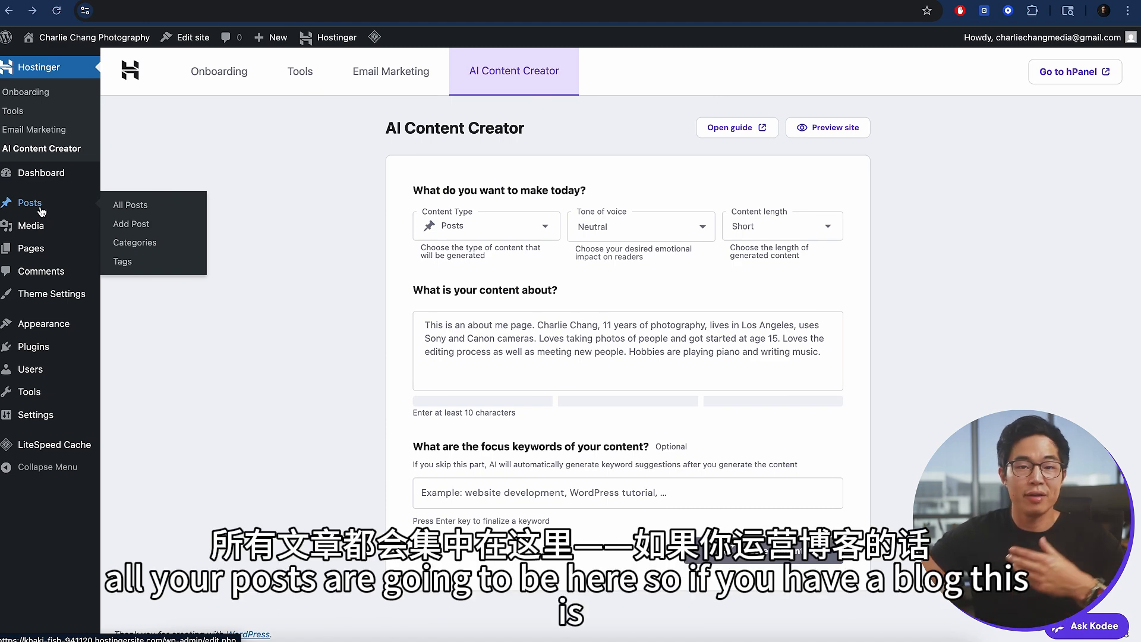
pyautogui.moveTo(38, 254)
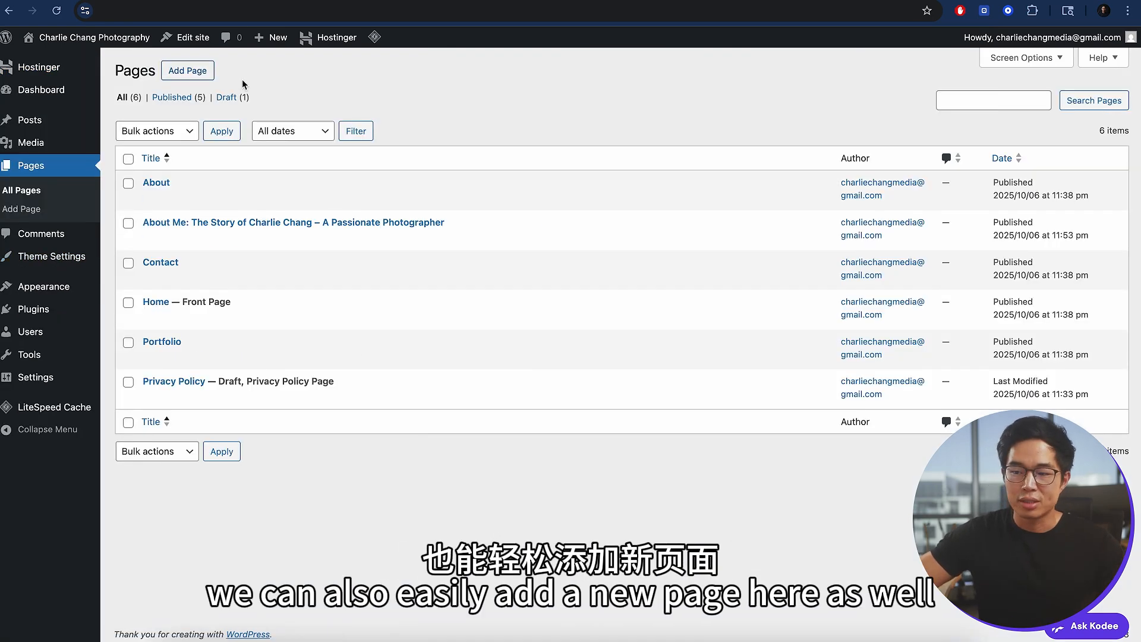
# Step: Browse the popular WordPress themes available to add to the site, including Astra
pyautogui.moveTo(50, 297)
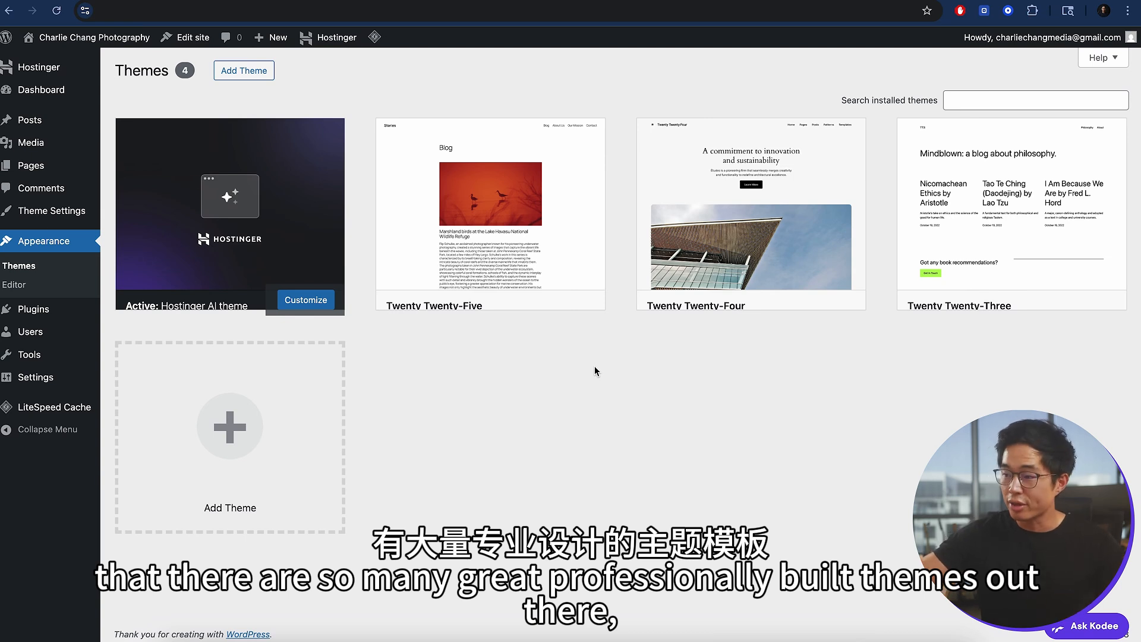
pyautogui.click(256, 71)
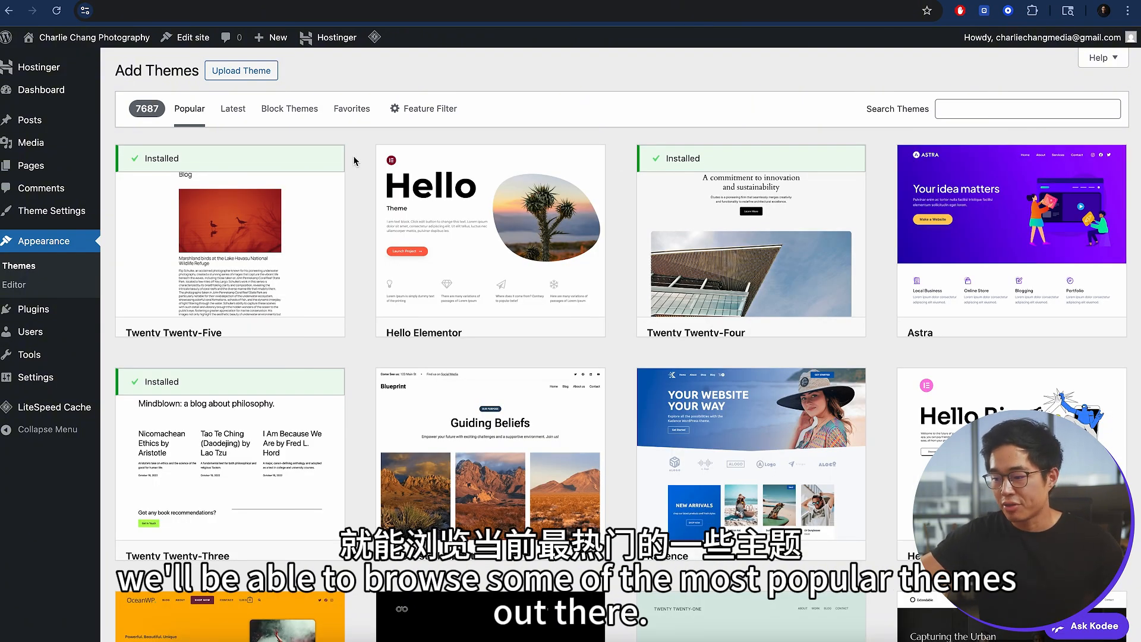
pyautogui.scroll(-17, 354, 161)
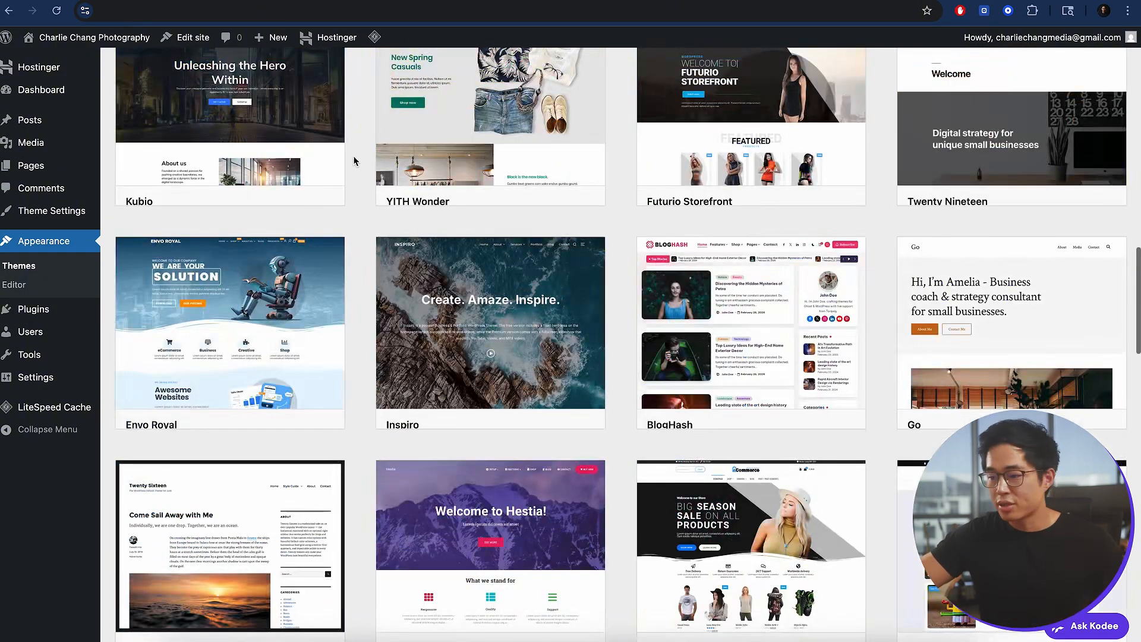
pyautogui.scroll(15, 354, 161)
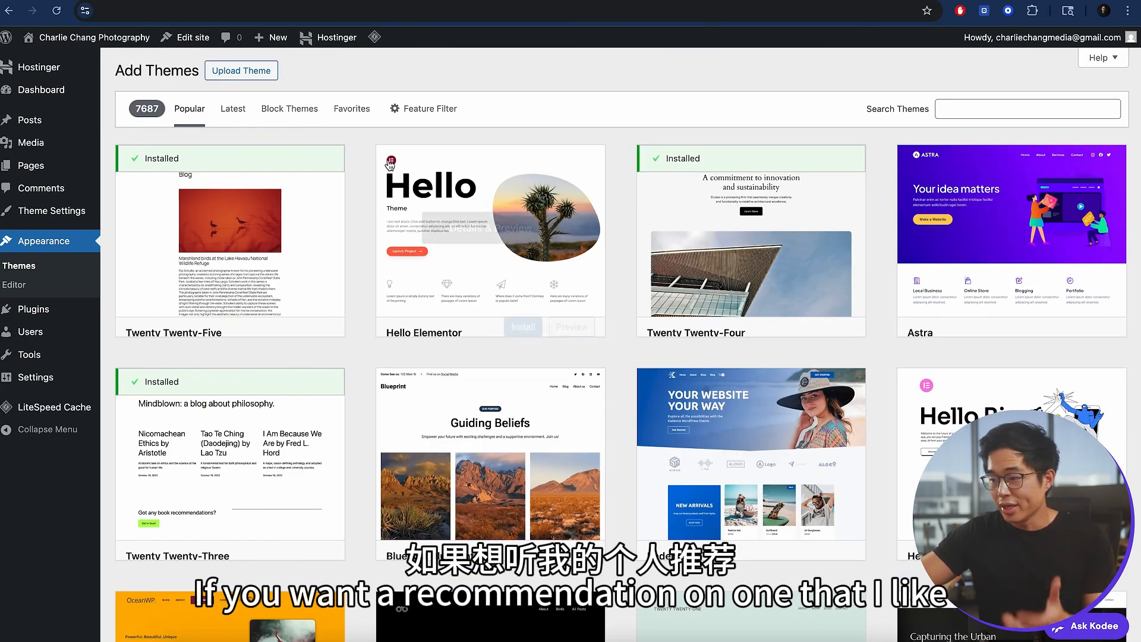
pyautogui.moveTo(1013, 252)
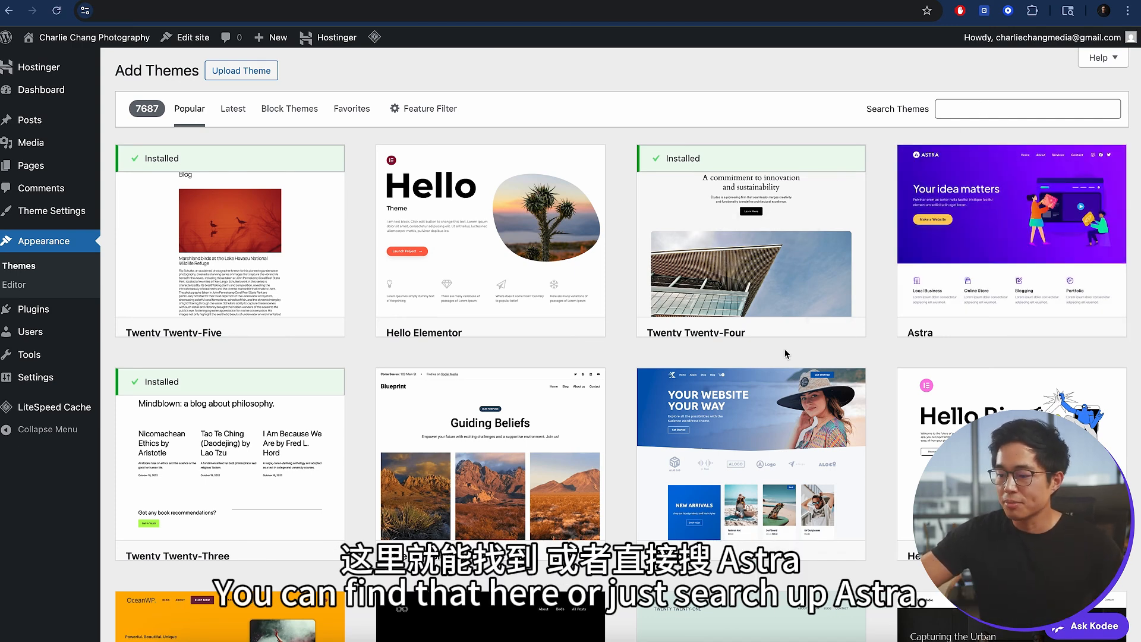
pyautogui.scroll(-1, 603, 437)
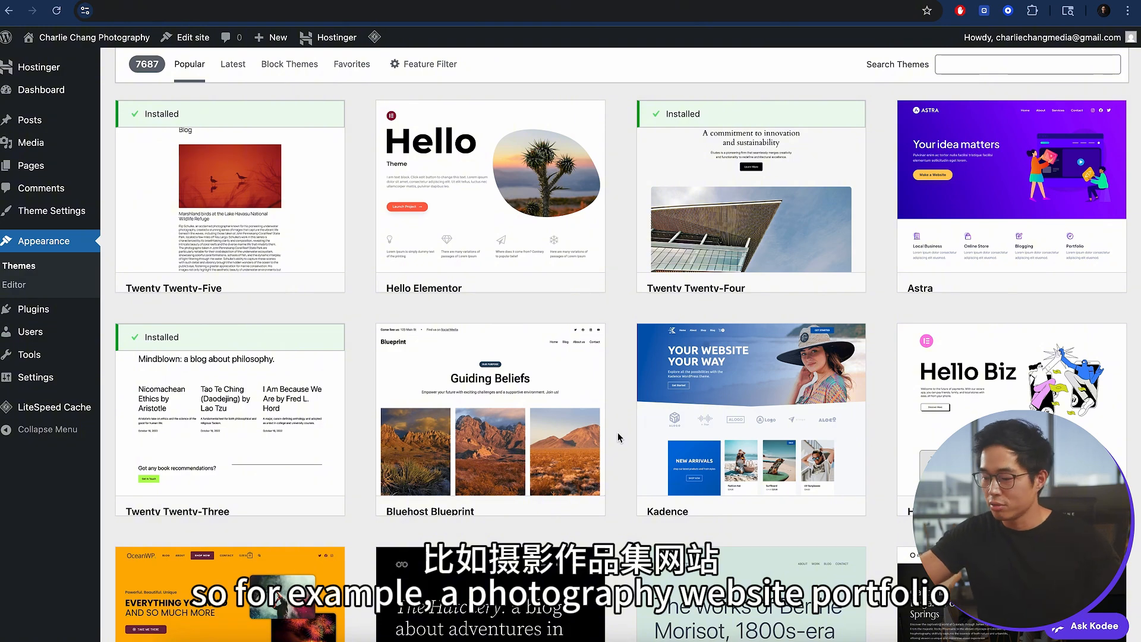
pyautogui.scroll(-2, 618, 437)
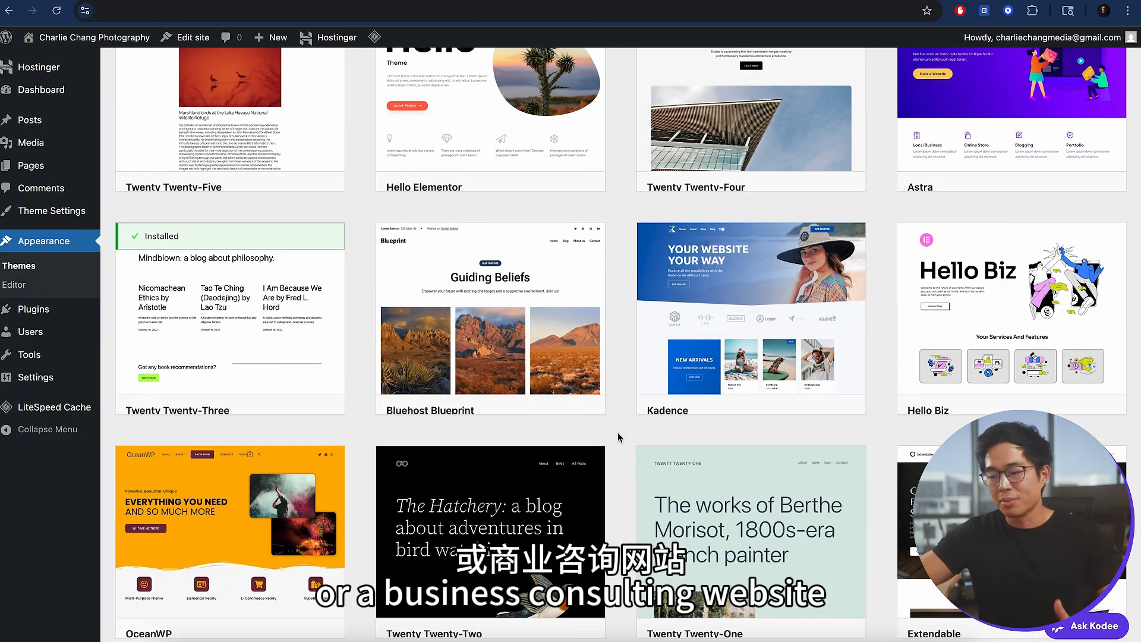
pyautogui.scroll(-7, 618, 437)
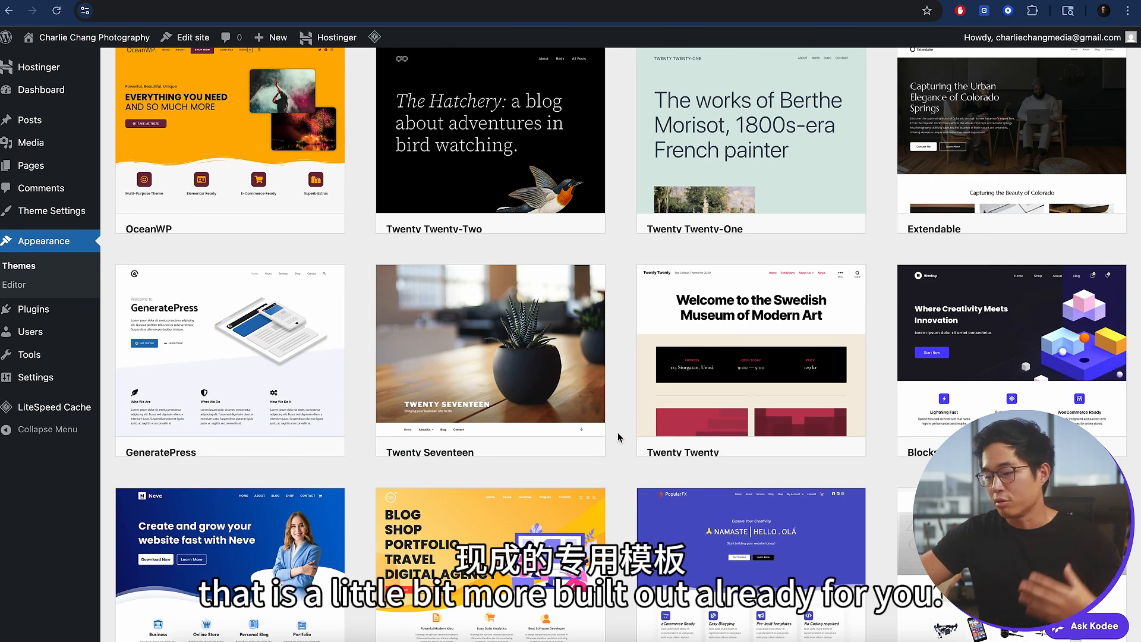
pyautogui.scroll(-4, 619, 437)
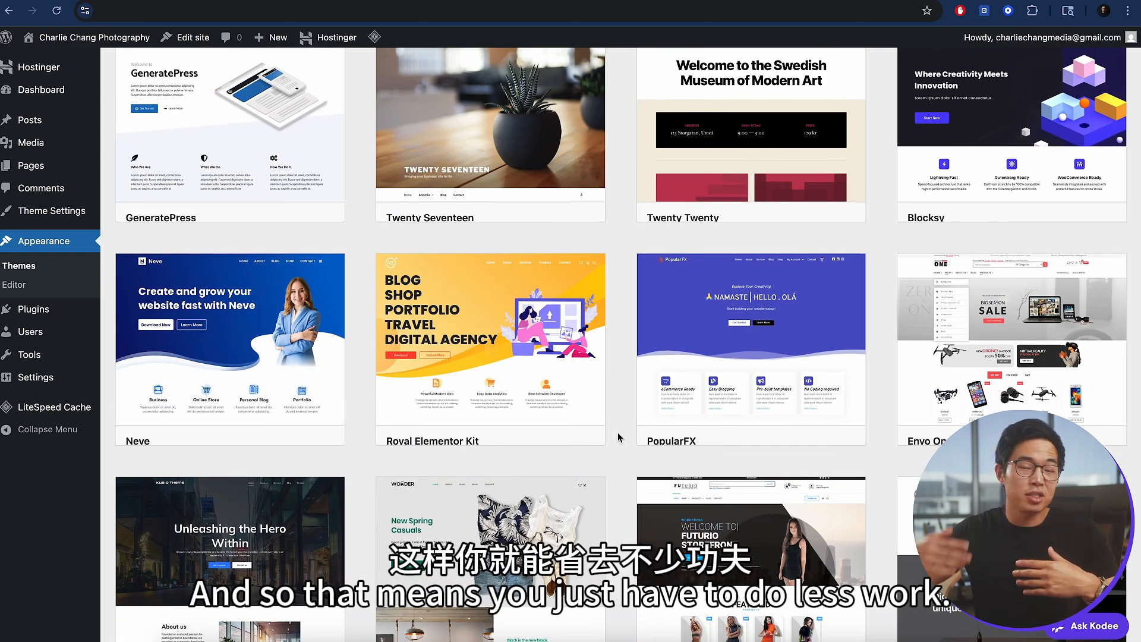
pyautogui.scroll(-6, 618, 438)
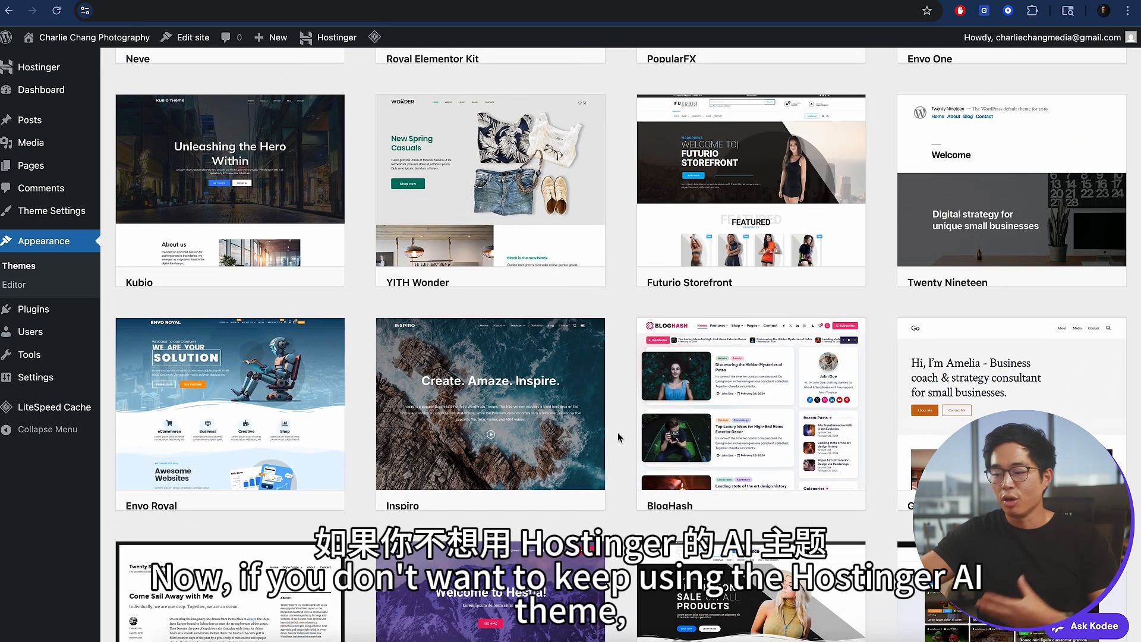
pyautogui.scroll(-15, 618, 433)
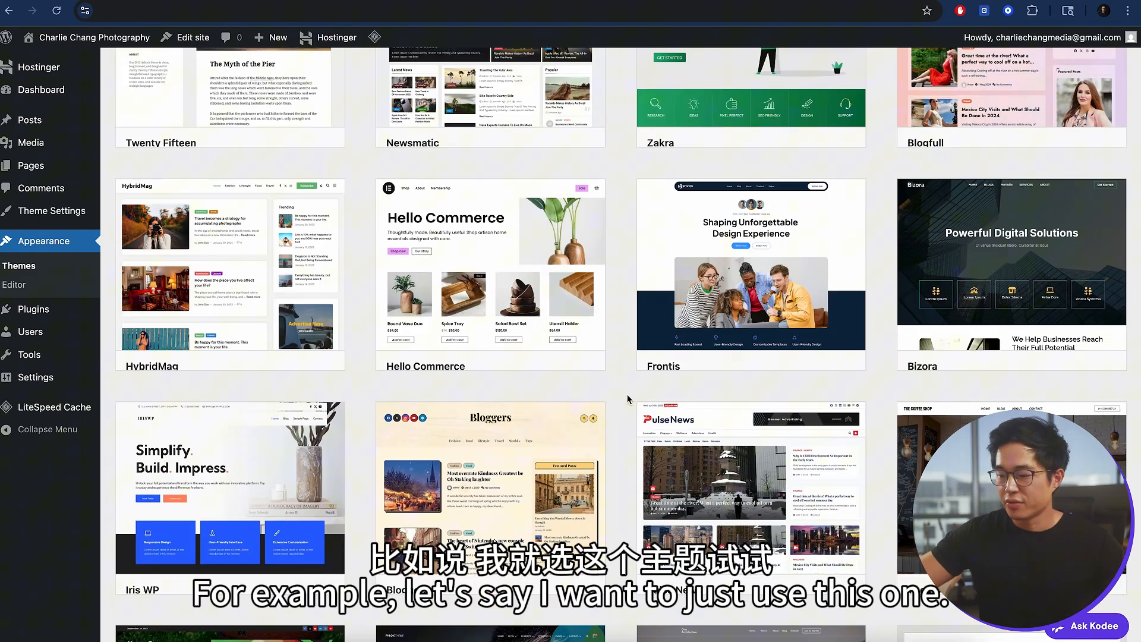
# Step: Preview the Frontis theme and look through its demo page
pyautogui.moveTo(745, 325)
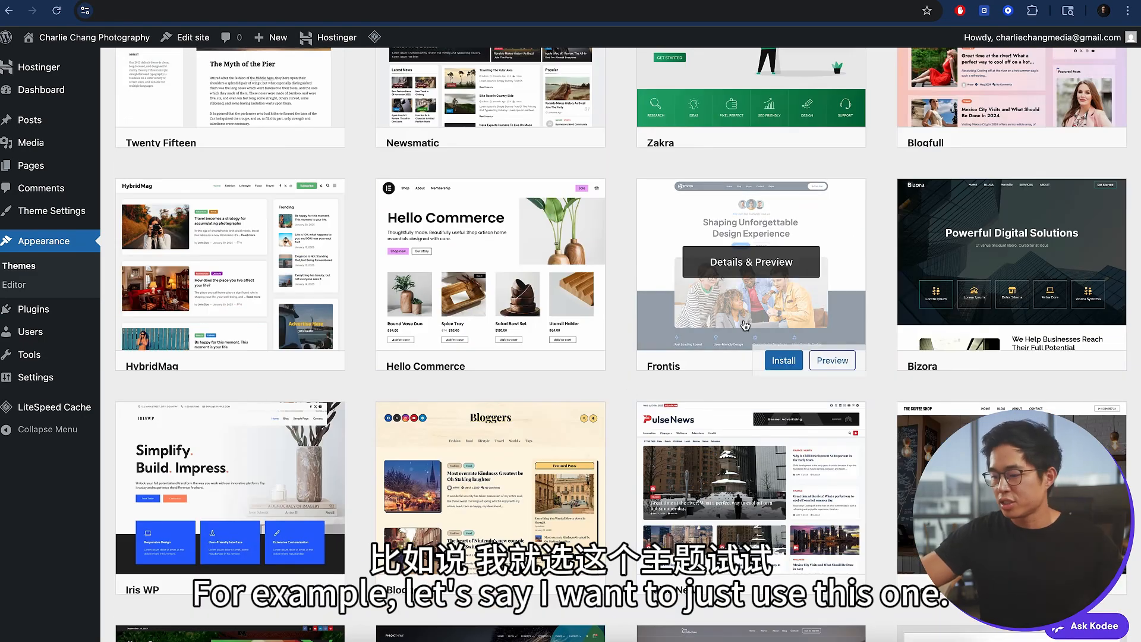
pyautogui.click(832, 361)
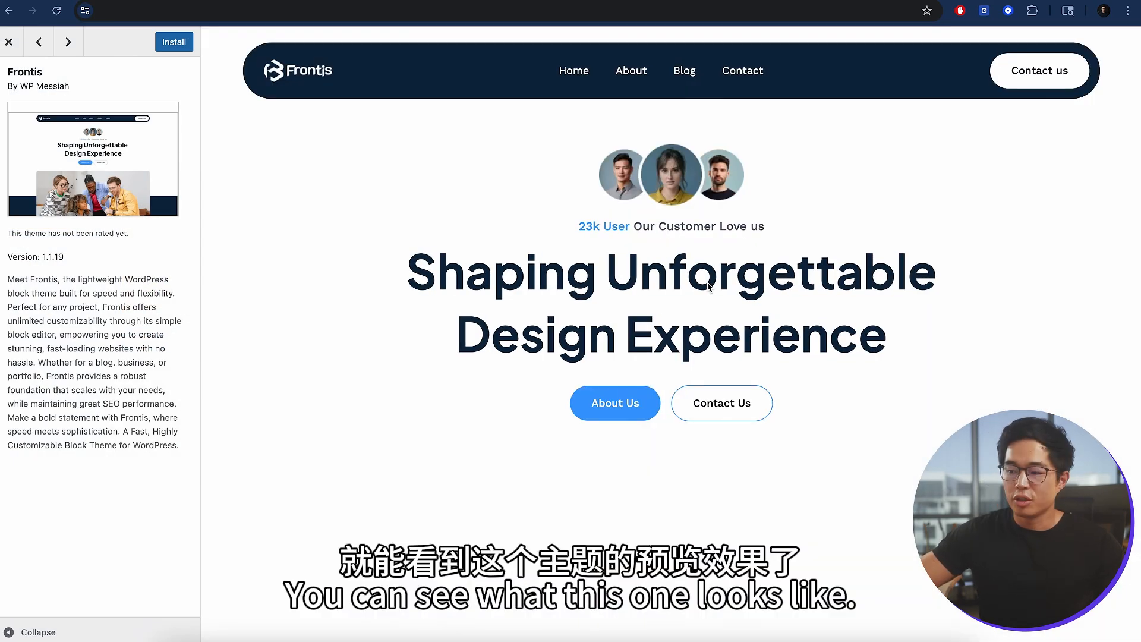
pyautogui.scroll(-10, 707, 281)
pyautogui.scroll(10, 707, 285)
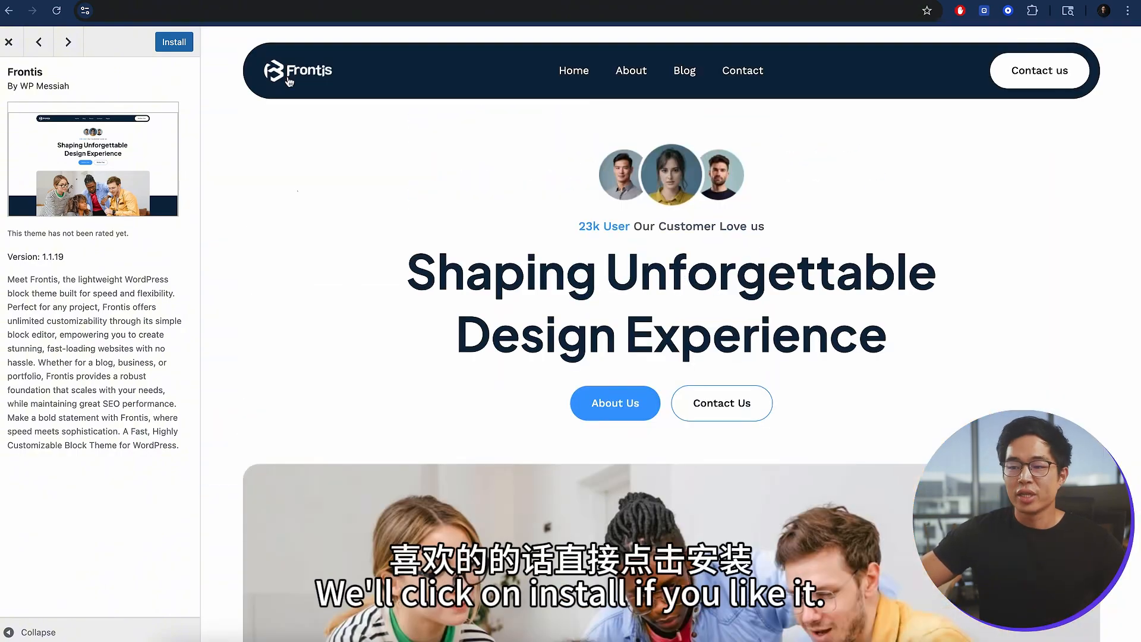
# Step: Install the Frontis theme and activate it on the site
pyautogui.click(174, 42)
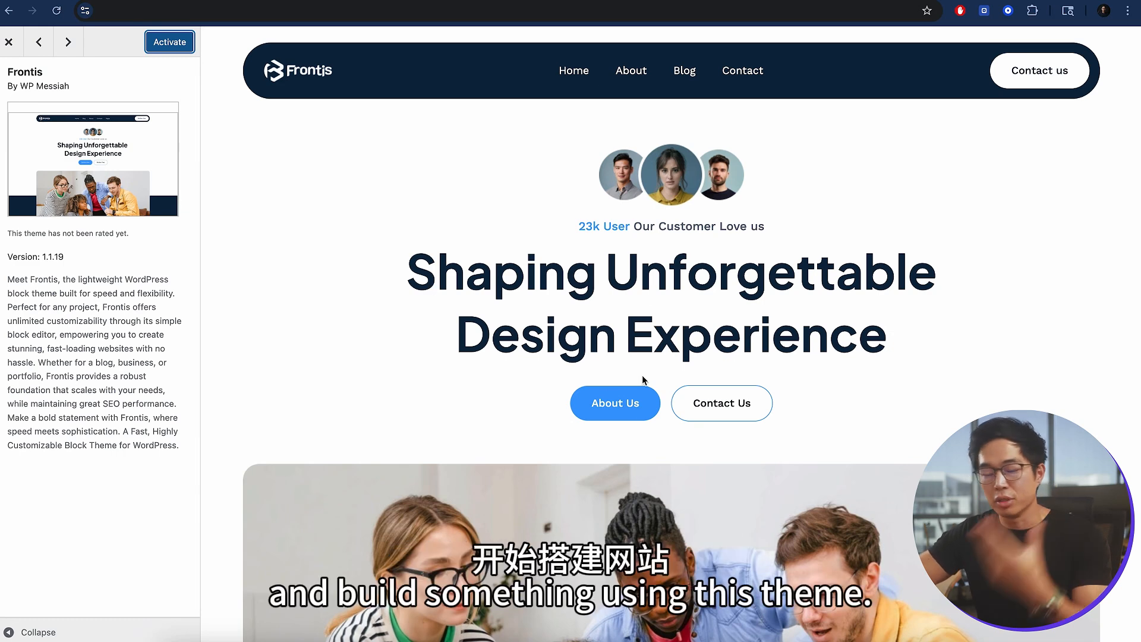
pyautogui.click(184, 43)
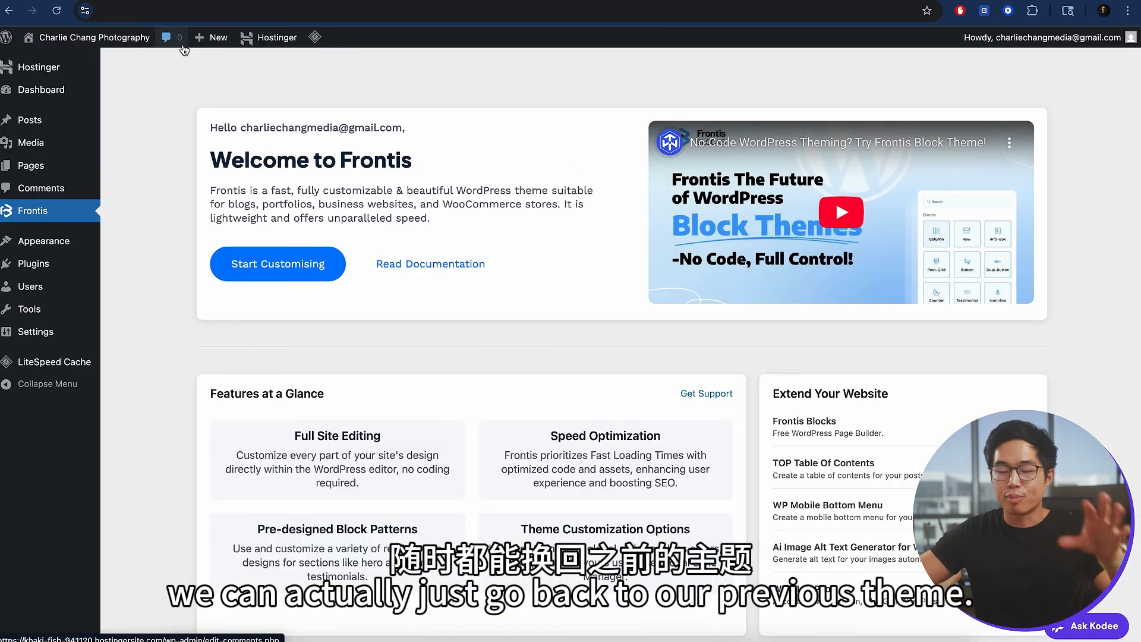
pyautogui.scroll(-2, 429, 349)
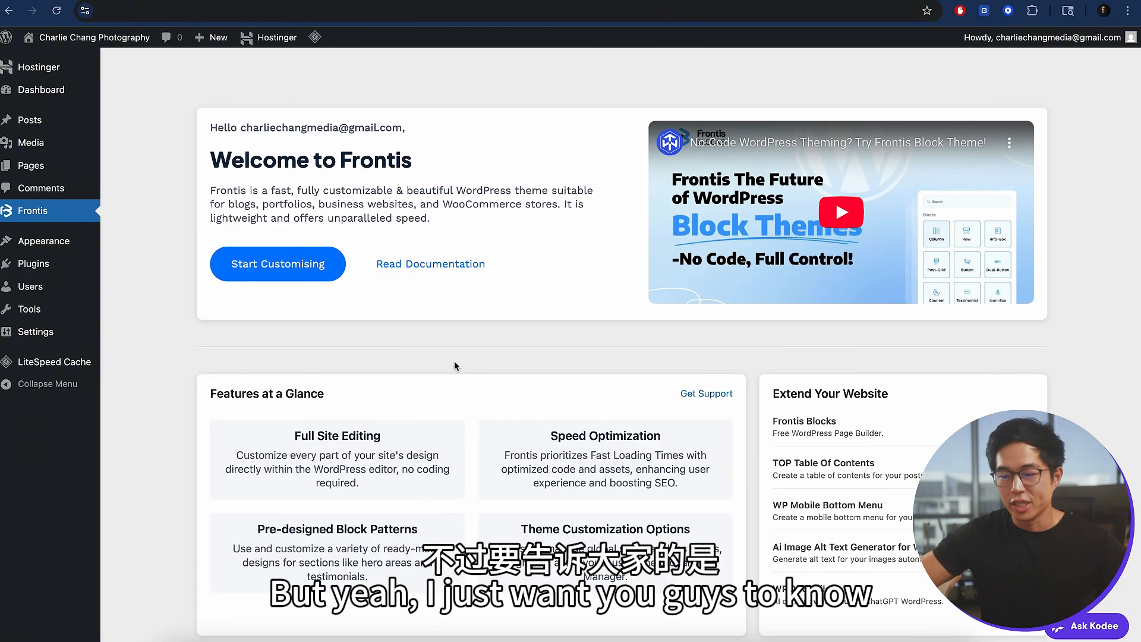
# Step: Return to the installed themes and reactivate the Hostinger AI theme
pyautogui.moveTo(34, 243)
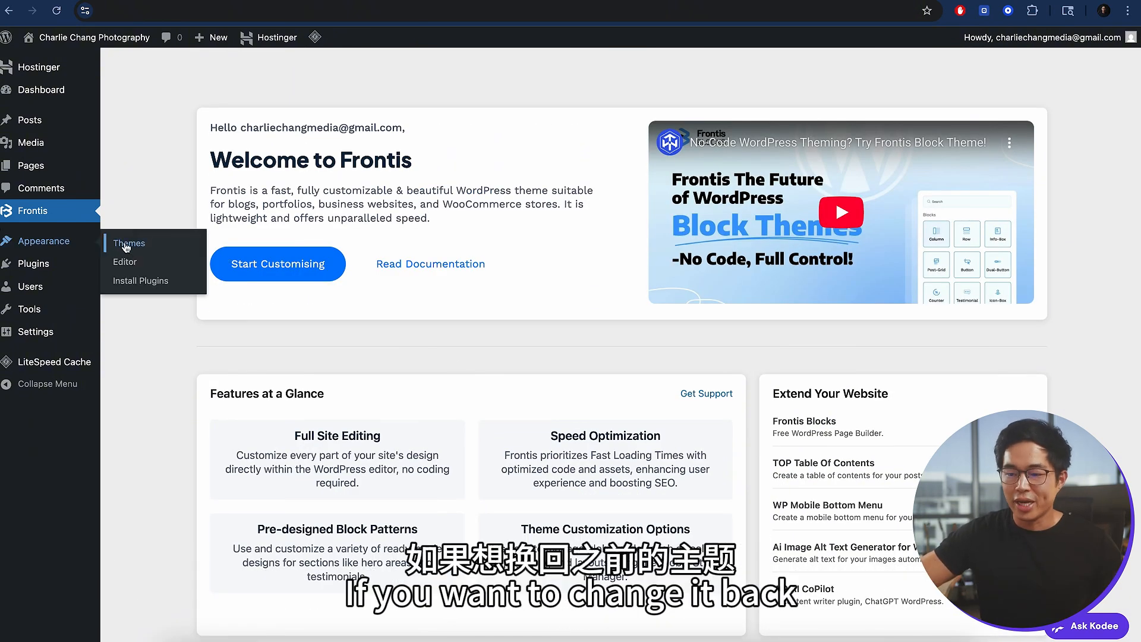
pyautogui.click(154, 247)
pyautogui.scroll(-2, 576, 396)
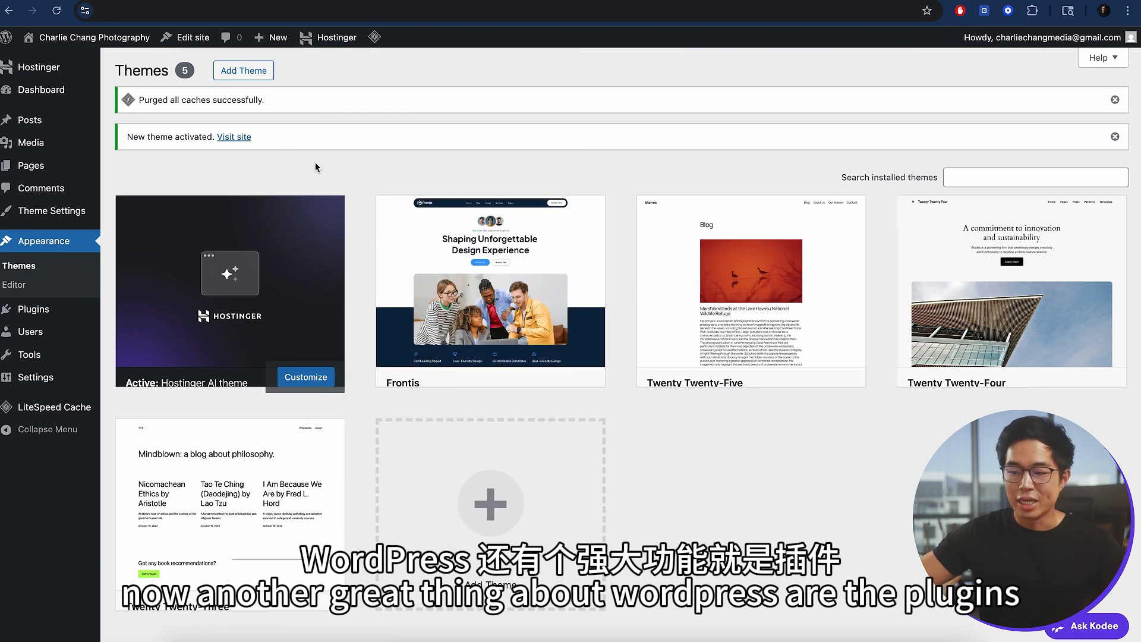
# Step: Review the installed plugins, then browse the plugins available to add by searching for seo
pyautogui.moveTo(35, 311)
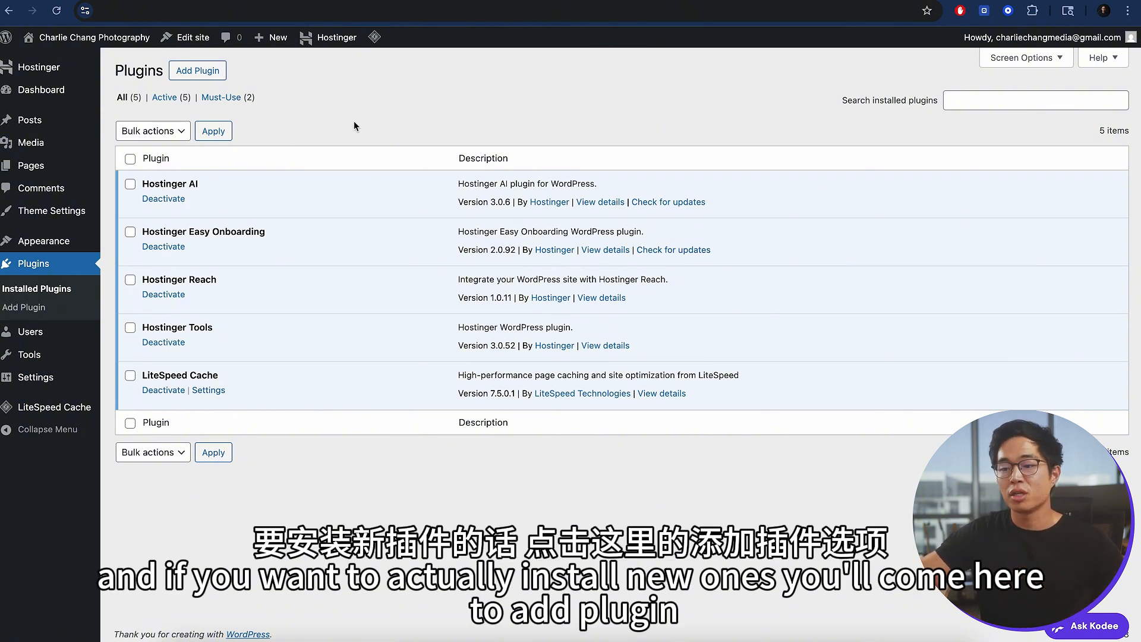
pyautogui.click(201, 71)
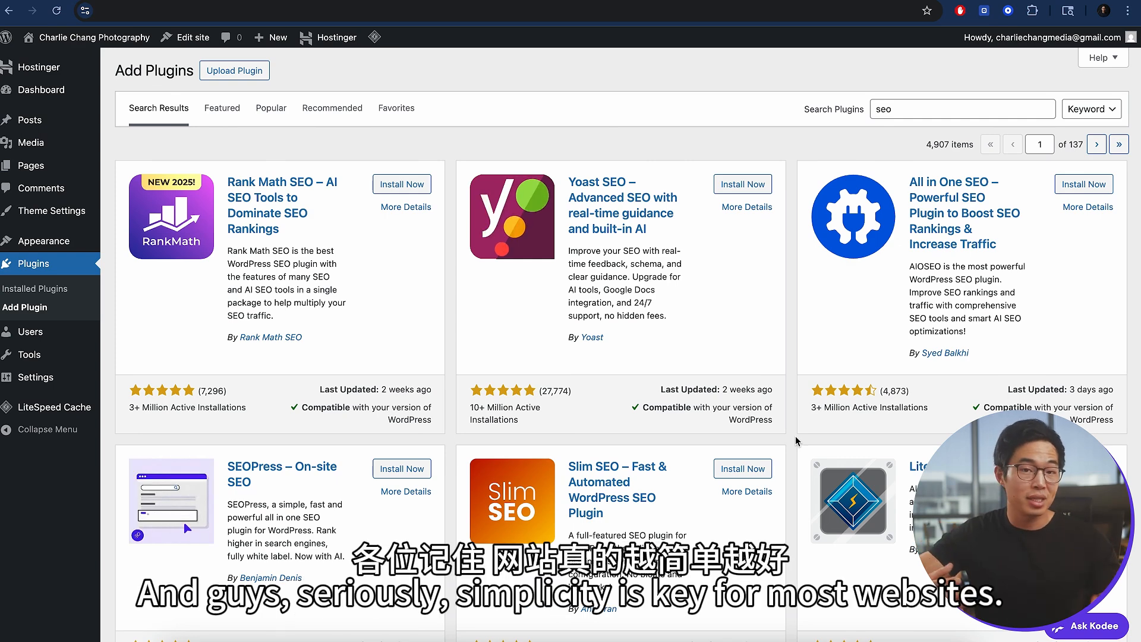
# Step: Review the site's user accounts and look through the general settings, including site title, tagline, timezone and date format
pyautogui.click(33, 286)
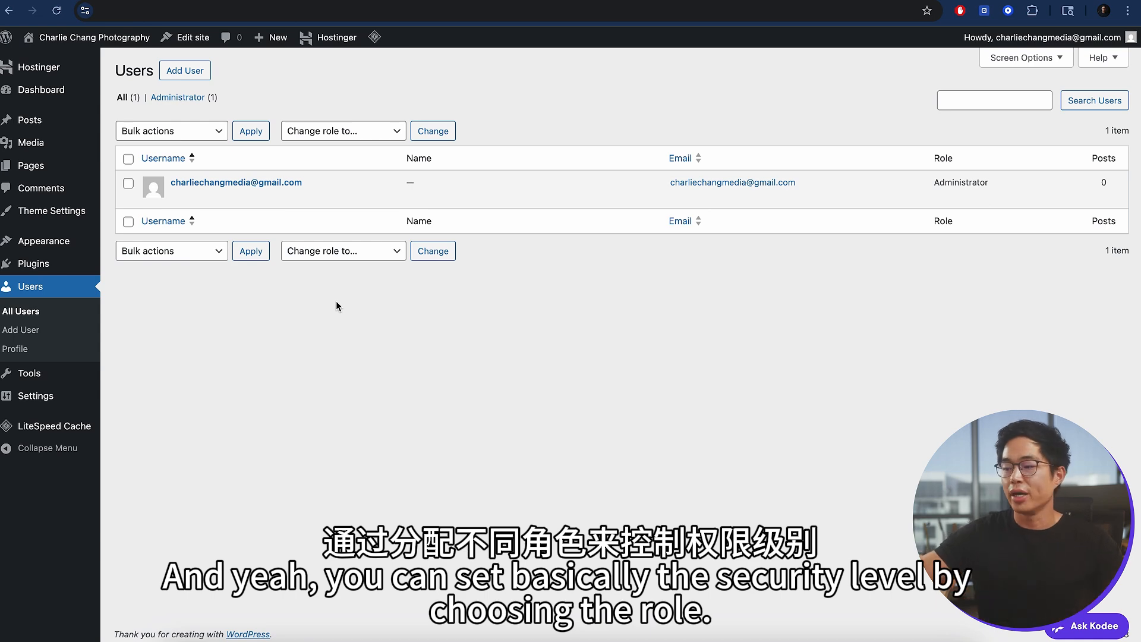
pyautogui.click(35, 396)
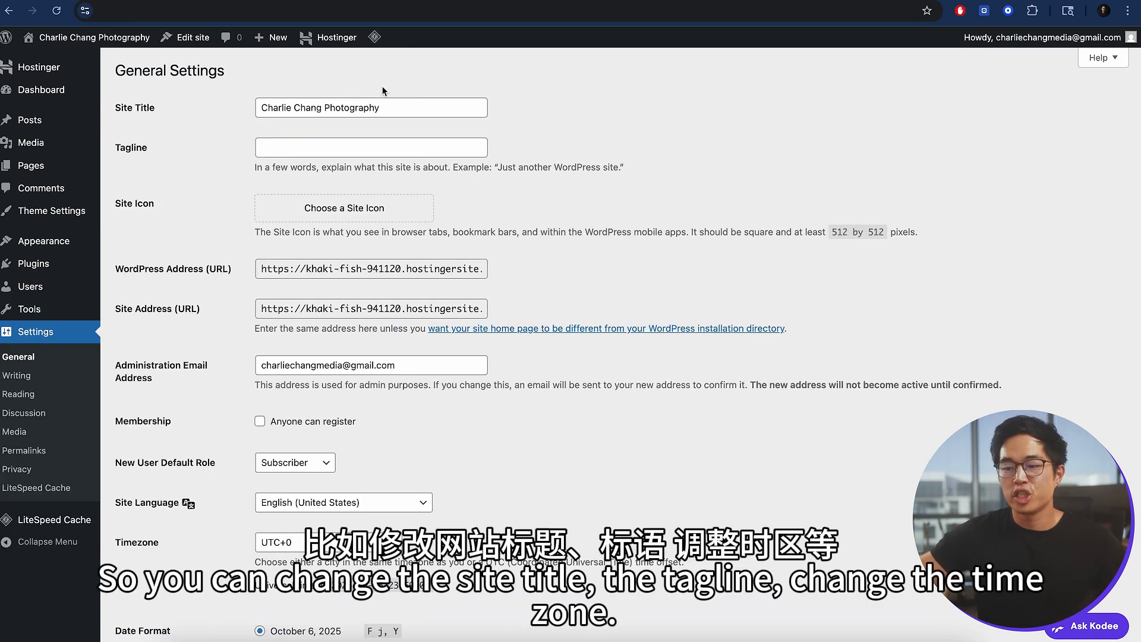
pyautogui.scroll(-3, 319, 146)
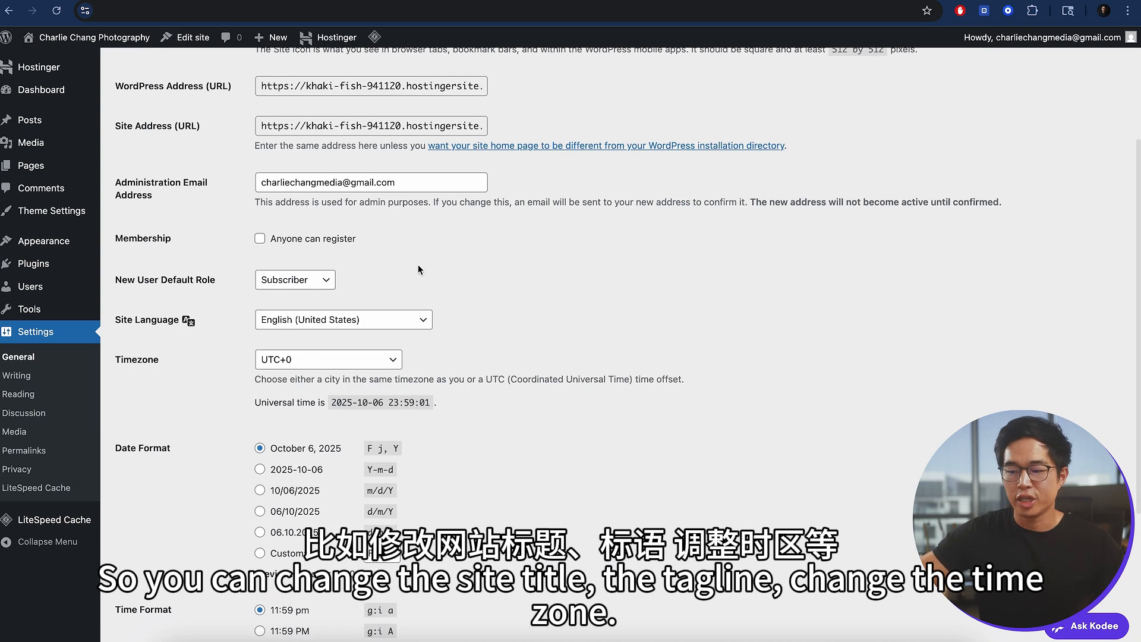
pyautogui.scroll(3, 238, 297)
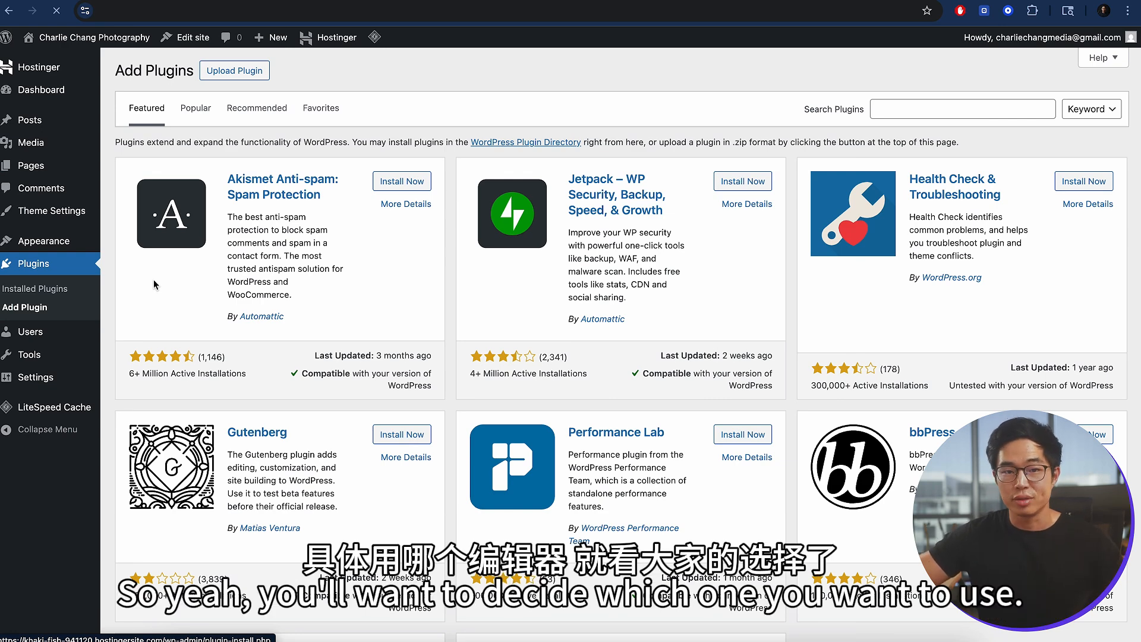
# Step: Search the plugins available to add for elementor
pyautogui.click(955, 110)
pyautogui.write('elementor')
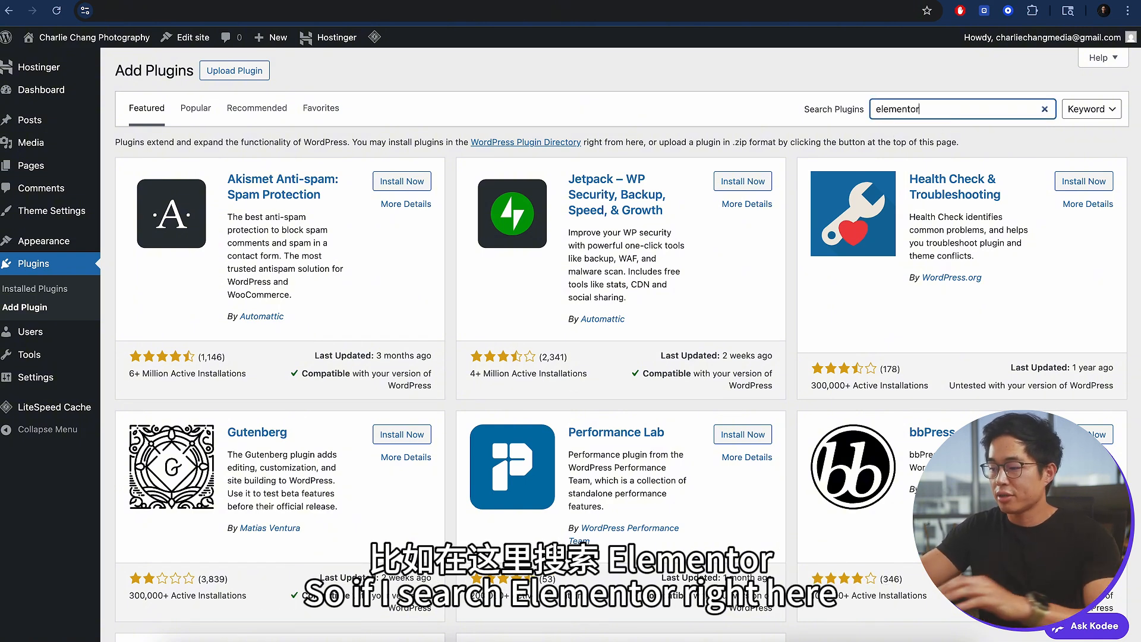